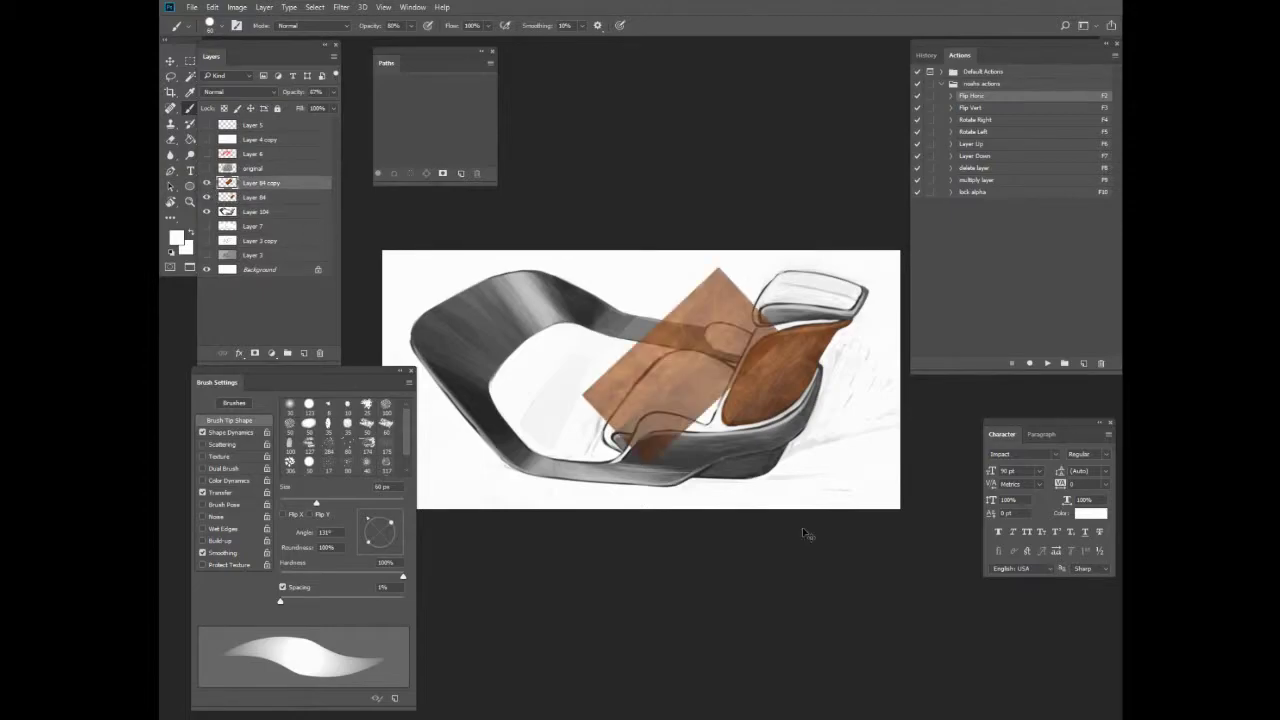
# Rotate and move the wood texture copy over the frame's curved upper section and set its opacity to 100%.
pyautogui.hotkey('ctrl', 't')
pyautogui.moveTo(712, 452)
pyautogui.mouseDown()
pyautogui.moveTo(420, 462)
pyautogui.moveTo(470, 515)
pyautogui.moveTo(505, 520)
pyautogui.moveTo(480, 543)
pyautogui.mouseUp()
pyautogui.press('Return')
pyautogui.press('b')
pyautogui.press('v')
pyautogui.press('0')
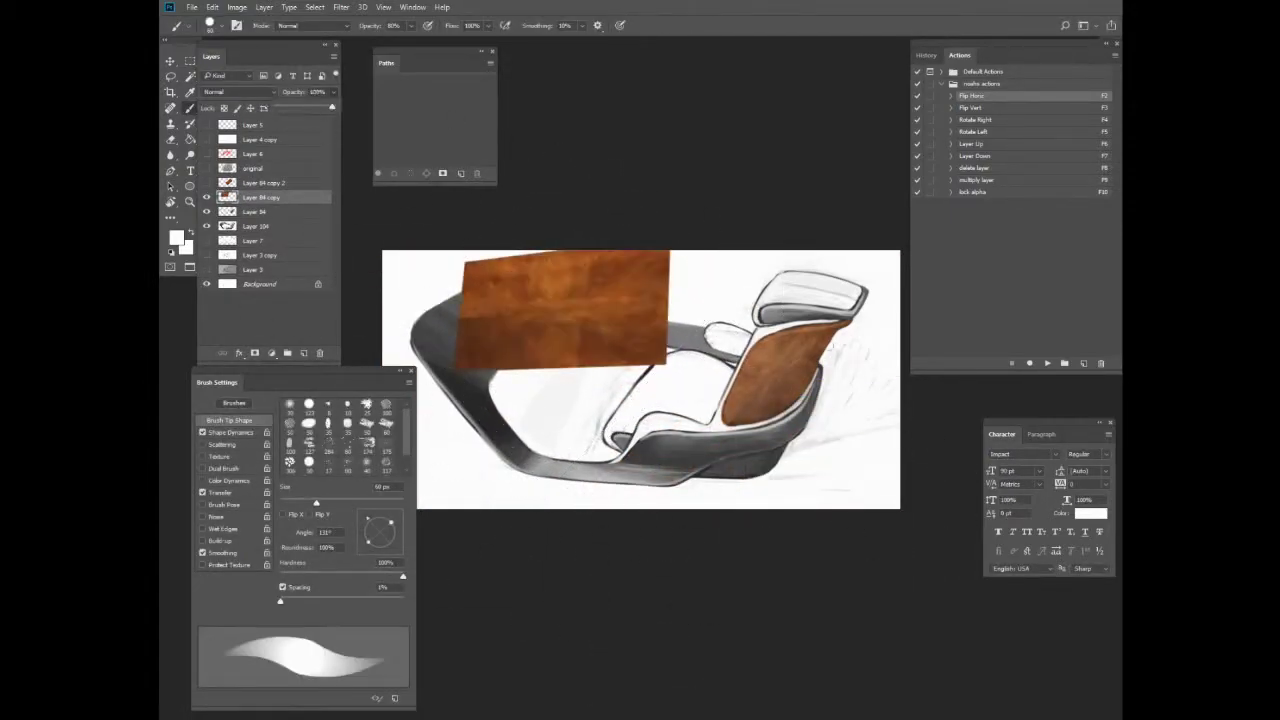
# Duplicate the wood texture, angle the copy along the rail toward the backrest, and blend both pieces into one layer.
pyautogui.hotkey('ctrl', 'j')
pyautogui.hotkey('ctrl', 't')
pyautogui.moveTo(560, 310); pyautogui.dragTo(614, 308)
pyautogui.press('Return')
pyautogui.press('b')
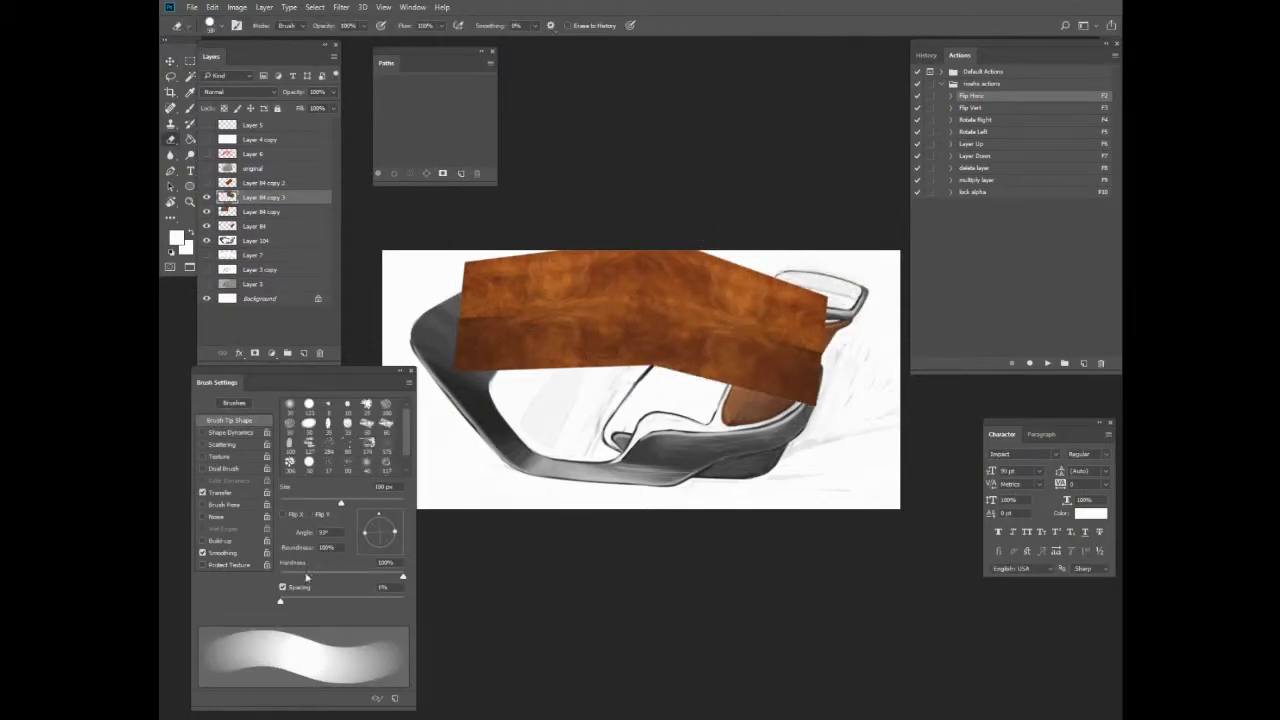
pyautogui.press('F8')
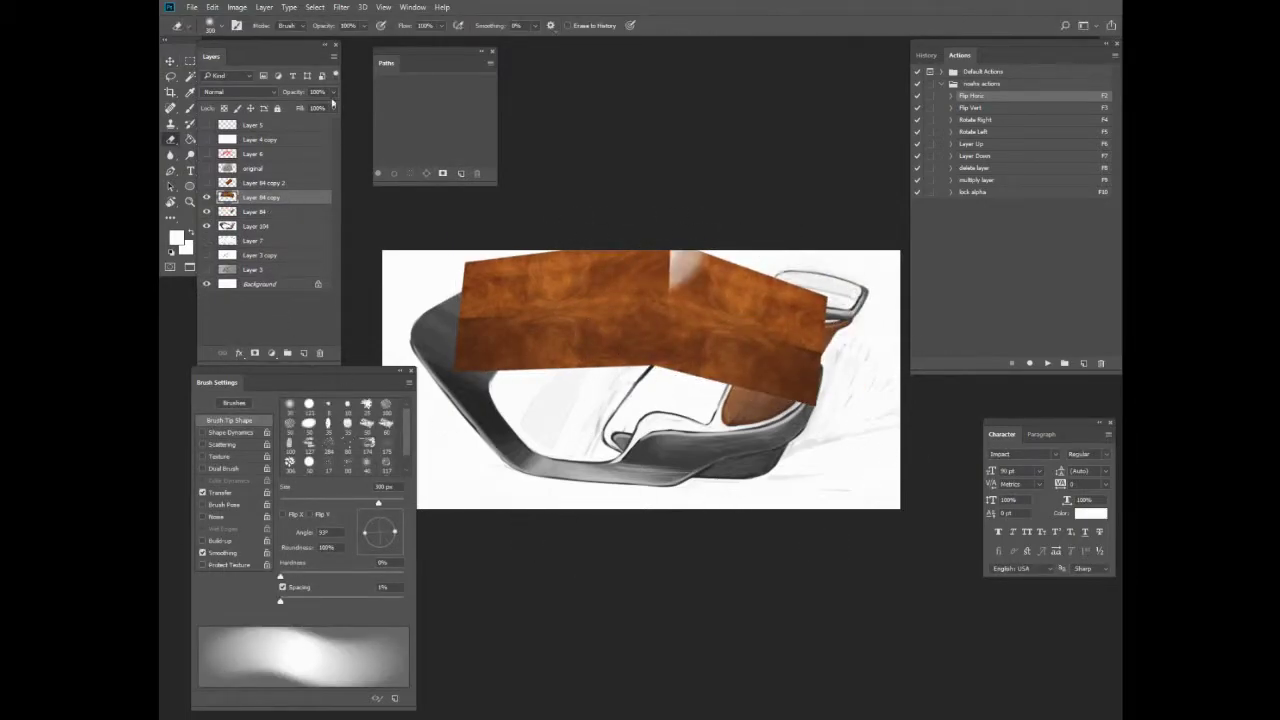
# Lower the wood layer's opacity to reveal the sketch and roughly erase the excess around the upper rail with a large hard eraser.
pyautogui.moveTo(333, 92); pyautogui.dragTo(300, 104)
pyautogui.hotkey('shift', ']')
pyautogui.hotkey('shift', ']')
pyautogui.hotkey('shift', ']')
pyautogui.hotkey('shift', ']')
pyautogui.press('[')
pyautogui.press('[')
pyautogui.moveTo(563, 349); pyautogui.dragTo(600, 360)
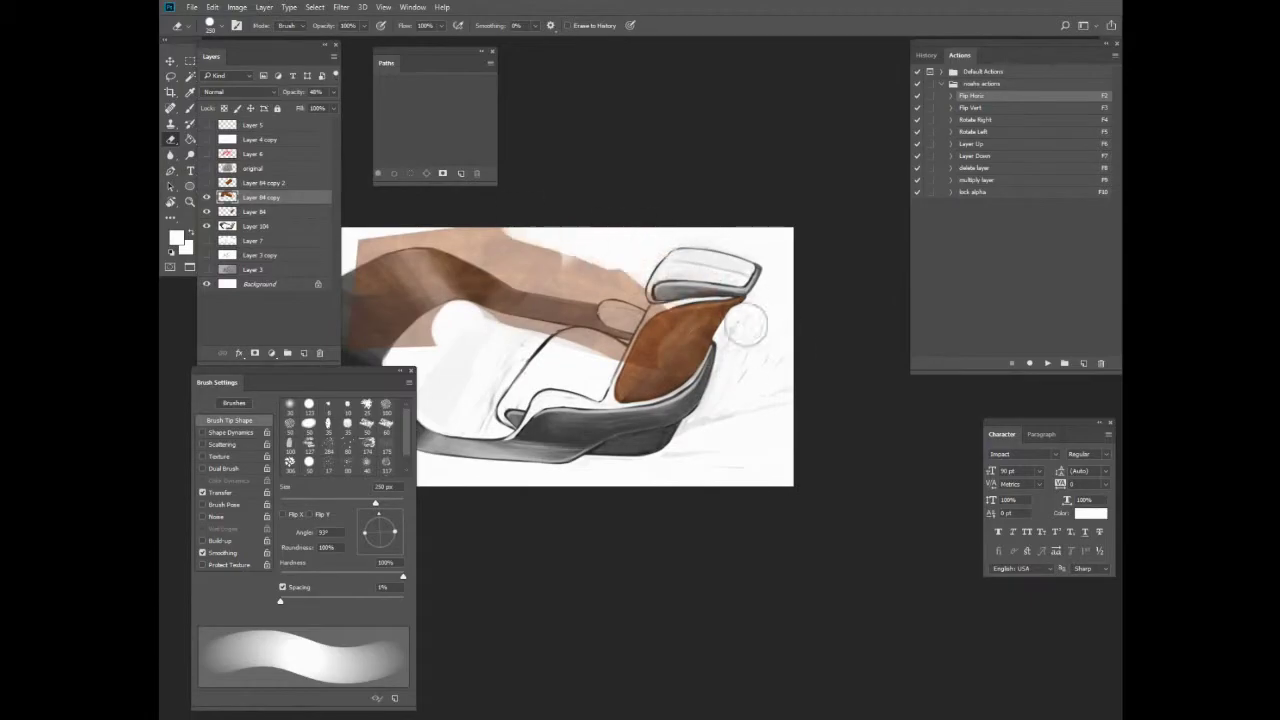
# Erase the wood overlapping the armrest pad and seat with a hard 80 px eraser.
pyautogui.press('[')
pyautogui.press('[')
pyautogui.press('[')
pyautogui.press('[')
pyautogui.press('[')
pyautogui.press('[')
pyautogui.press('[')
pyautogui.press('[')
pyautogui.press('[')
pyautogui.press('[')
pyautogui.press('[')
pyautogui.scroll(5, 745, 325)
pyautogui.moveTo(745, 325)
pyautogui.mouseDown()
pyautogui.moveTo(694, 423)
pyautogui.moveTo(635, 270)
pyautogui.moveTo(625, 330)
pyautogui.mouseUp()
pyautogui.press('F4')
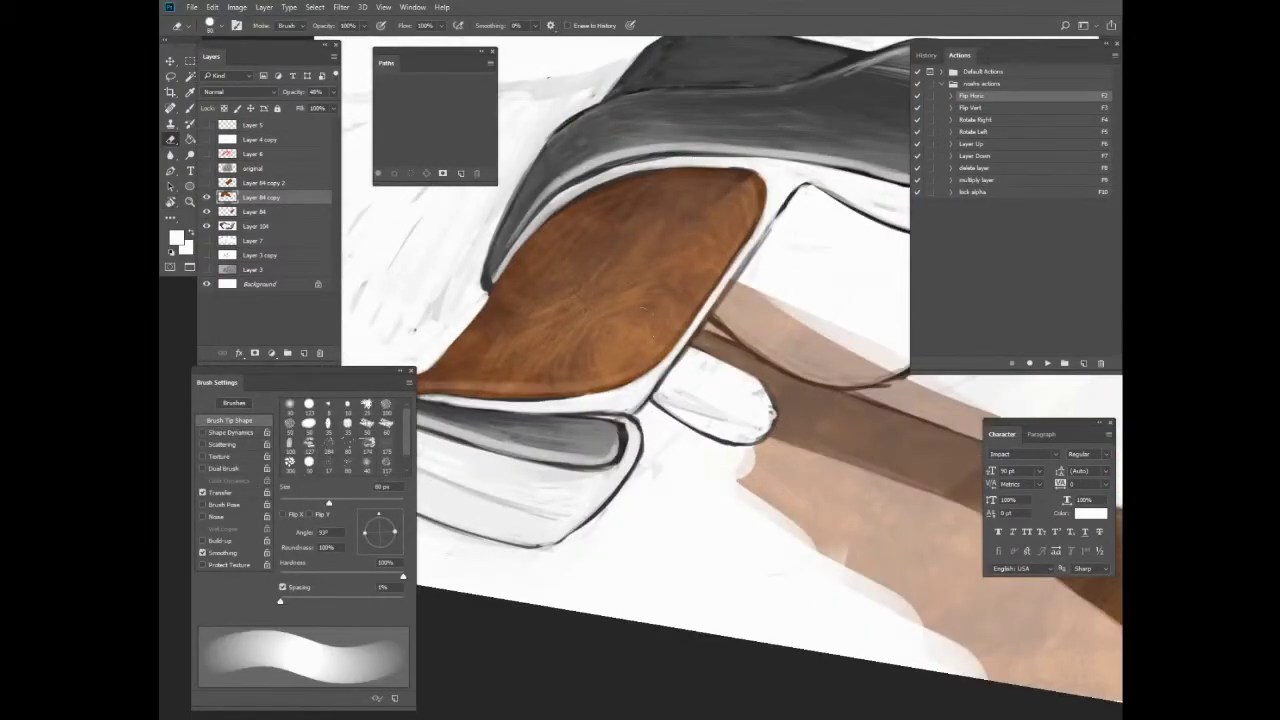
pyautogui.moveTo(710, 300); pyautogui.dragTo(766, 331)
pyautogui.press('F4')
pyautogui.press('F4')
pyautogui.moveTo(629, 400); pyautogui.dragTo(735, 398)
# Erase the remaining wood outside the curved frame section and inside its opening, following the sketch outline.
pyautogui.click(258, 212)
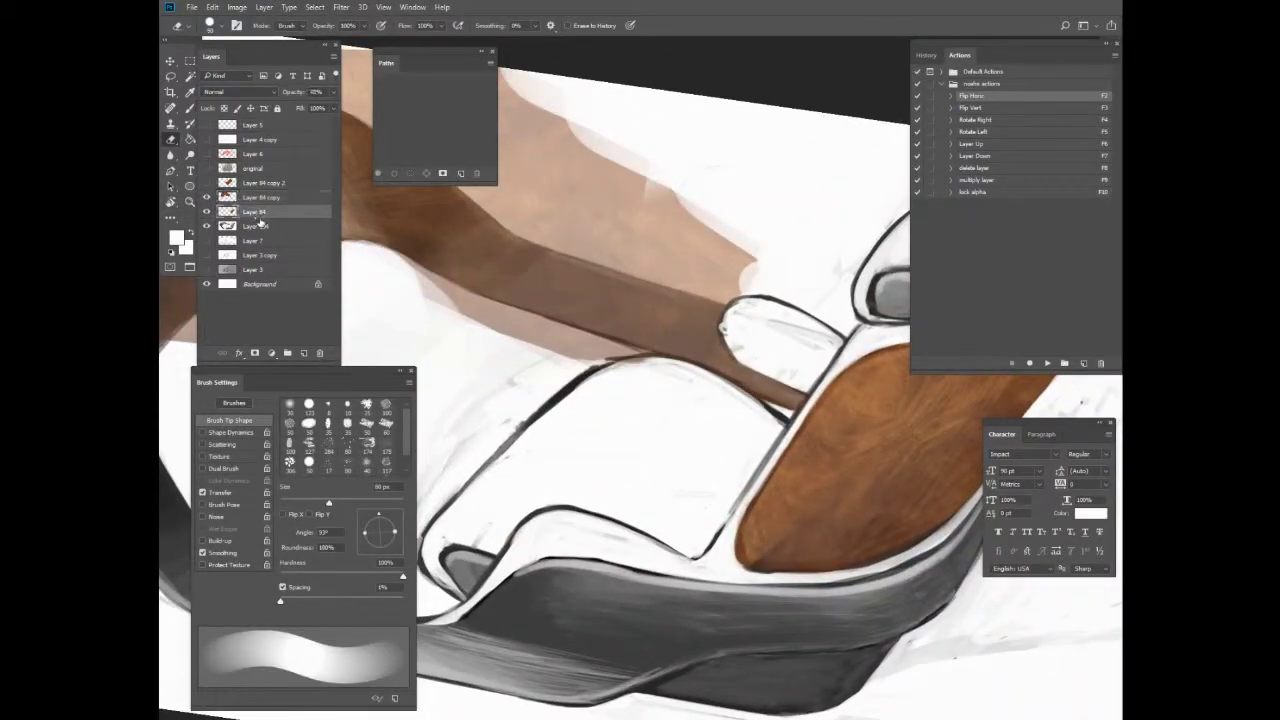
pyautogui.click(258, 197)
pyautogui.press('F4')
pyautogui.press('F4')
pyautogui.press('F4')
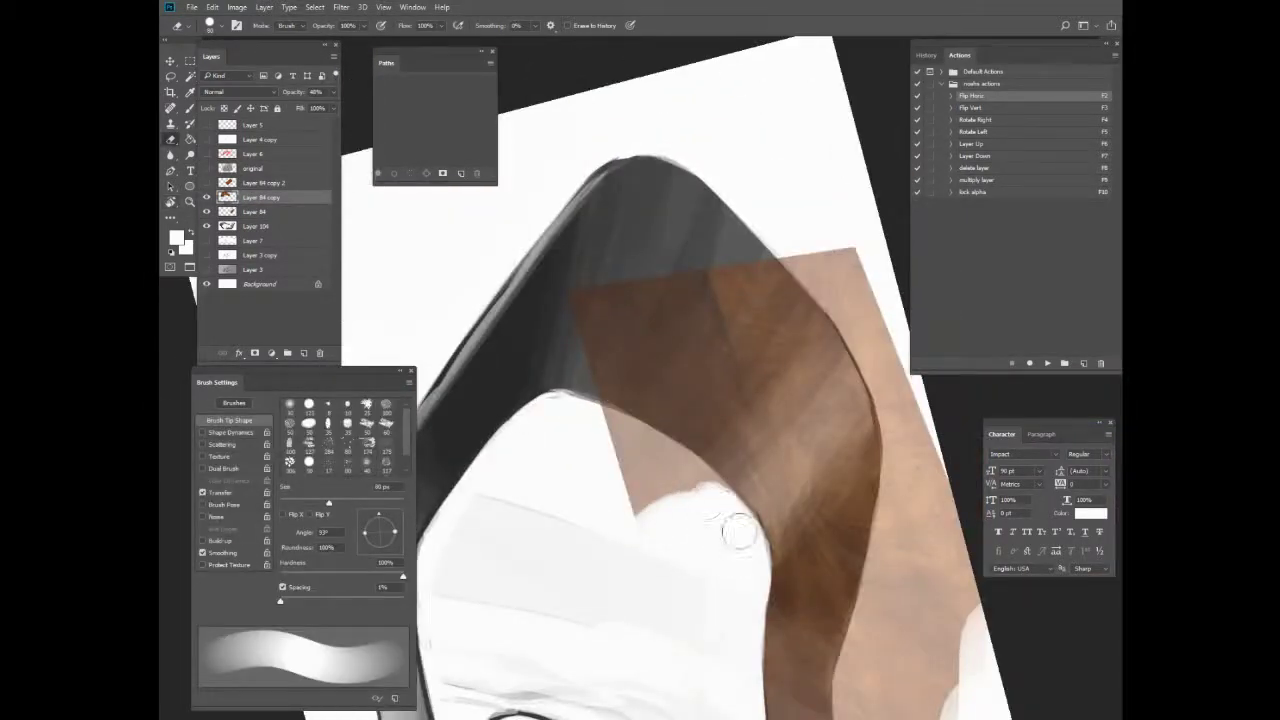
pyautogui.moveTo(738, 532); pyautogui.dragTo(629, 409)
pyautogui.press('F4')
pyautogui.moveTo(770, 320)
pyautogui.mouseDown()
pyautogui.moveTo(648, 232)
pyautogui.moveTo(760, 400)
pyautogui.mouseUp()
pyautogui.press('F4')
pyautogui.moveTo(606, 194)
pyautogui.mouseDown()
pyautogui.moveTo(624, 277)
pyautogui.moveTo(489, 228)
pyautogui.moveTo(741, 331)
pyautogui.mouseUp()
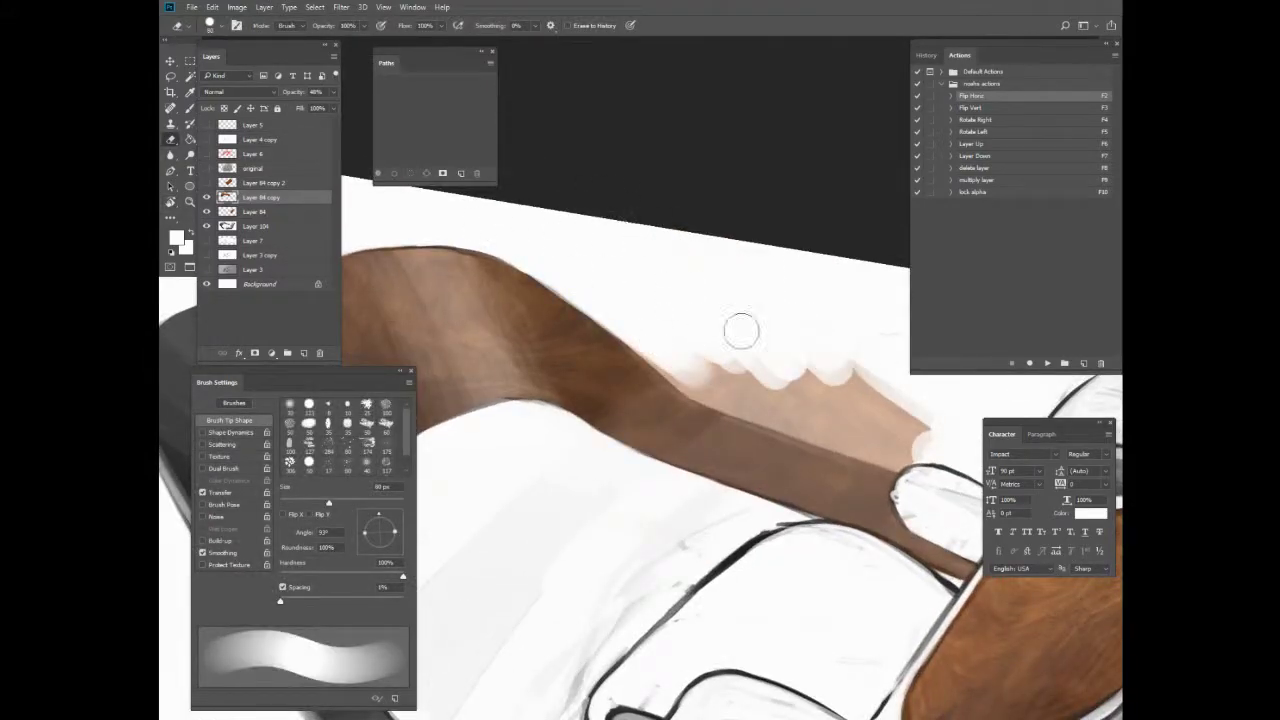
pyautogui.press('F4')
pyautogui.moveTo(591, 380)
pyautogui.mouseDown()
pyautogui.moveTo(504, 344)
pyautogui.moveTo(710, 370)
pyautogui.moveTo(820, 440)
pyautogui.mouseUp()
# Fade the wood's front edge on the curved frame with a large soft eraser and restore the layer's opacity to 100%.
pyautogui.hotkey('ctrl', '-')
pyautogui.hotkey('ctrl', '-')
pyautogui.hotkey('ctrl', '-')
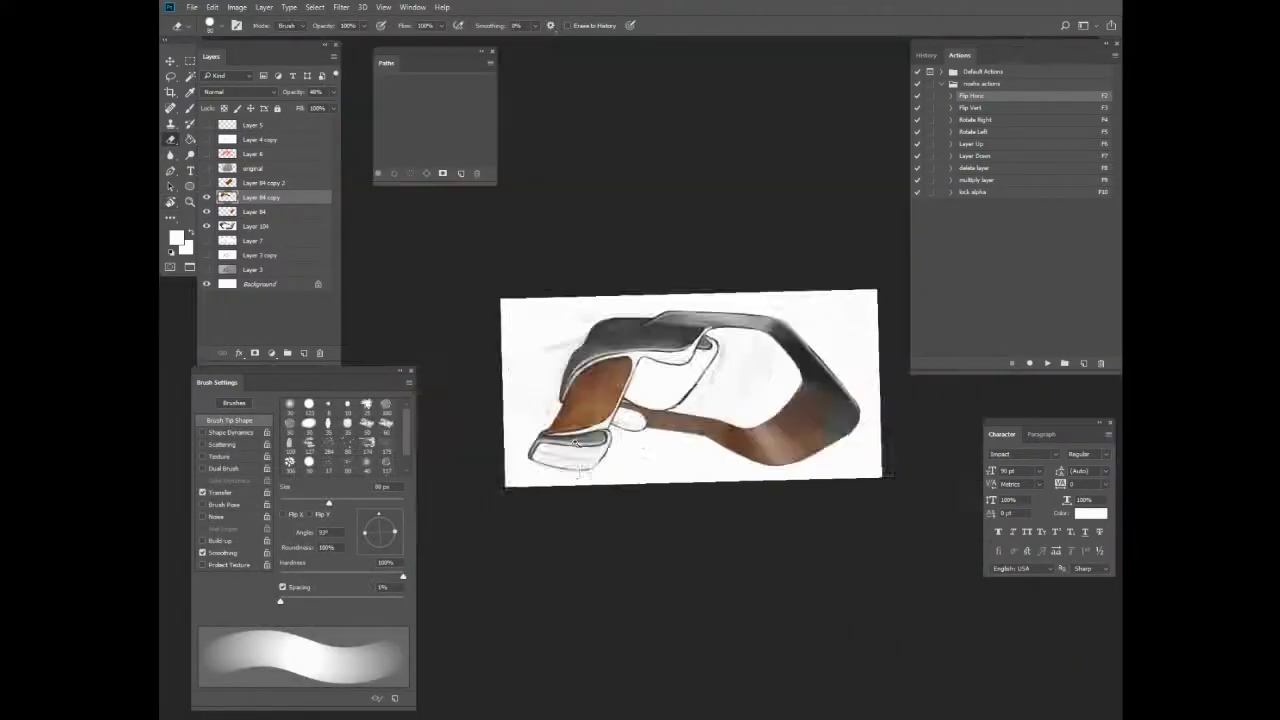
pyautogui.press('F2')
pyautogui.hotkey('shift', '[')
pyautogui.hotkey('shift', '[')
pyautogui.hotkey('shift', '[')
pyautogui.hotkey('shift', '[')
pyautogui.moveTo(333, 92); pyautogui.dragTo(332, 110)
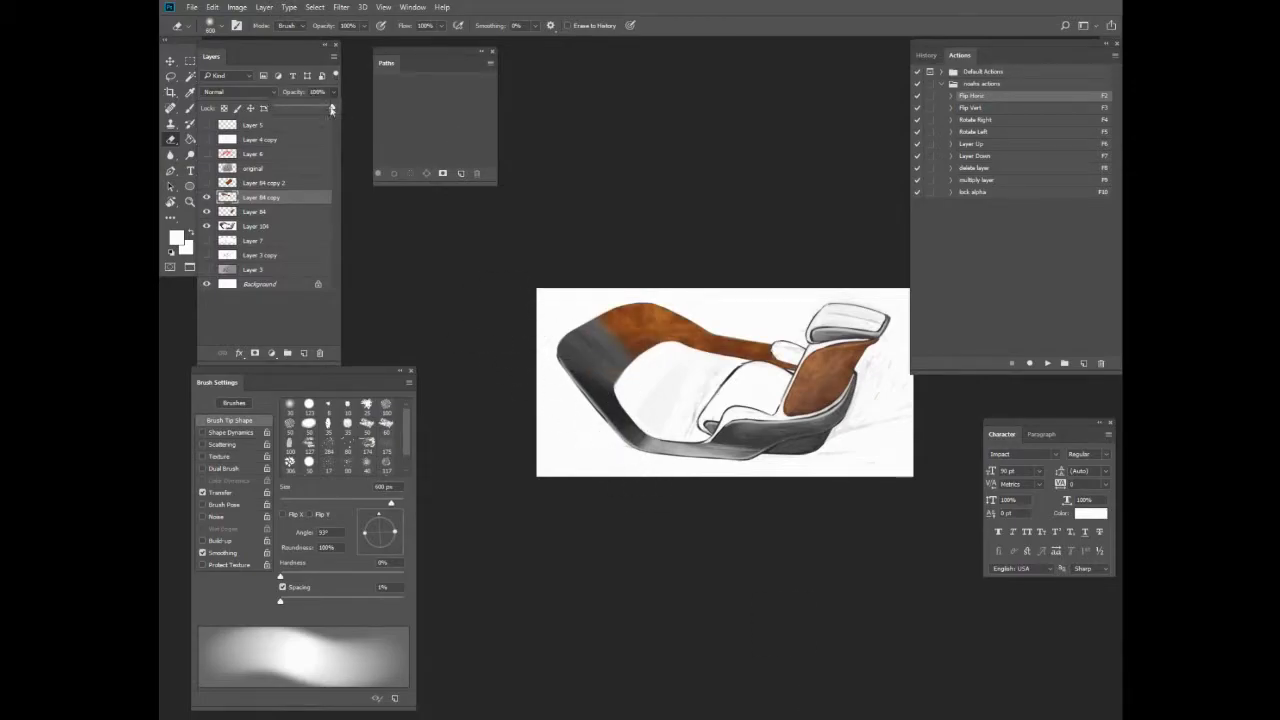
# Duplicate the wood texture and position the semi-transparent copy over the frame's front corner and front leg.
pyautogui.hotkey('ctrl', 'j')
pyautogui.hotkey('ctrl', 't')
pyautogui.moveTo(565, 280)
pyautogui.mouseDown()
pyautogui.moveTo(537, 400)
pyautogui.moveTo(634, 477)
pyautogui.moveTo(571, 406)
pyautogui.mouseUp()
pyautogui.press('Return')
# Erase the new wood piece's excess inside the frame opening and outside the front leg with a hard 200 px eraser.
pyautogui.press('r')
pyautogui.moveTo(760, 481); pyautogui.dragTo(489, 346)
pyautogui.press('[')
pyautogui.press('[')
pyautogui.press('[')
pyautogui.press('[')
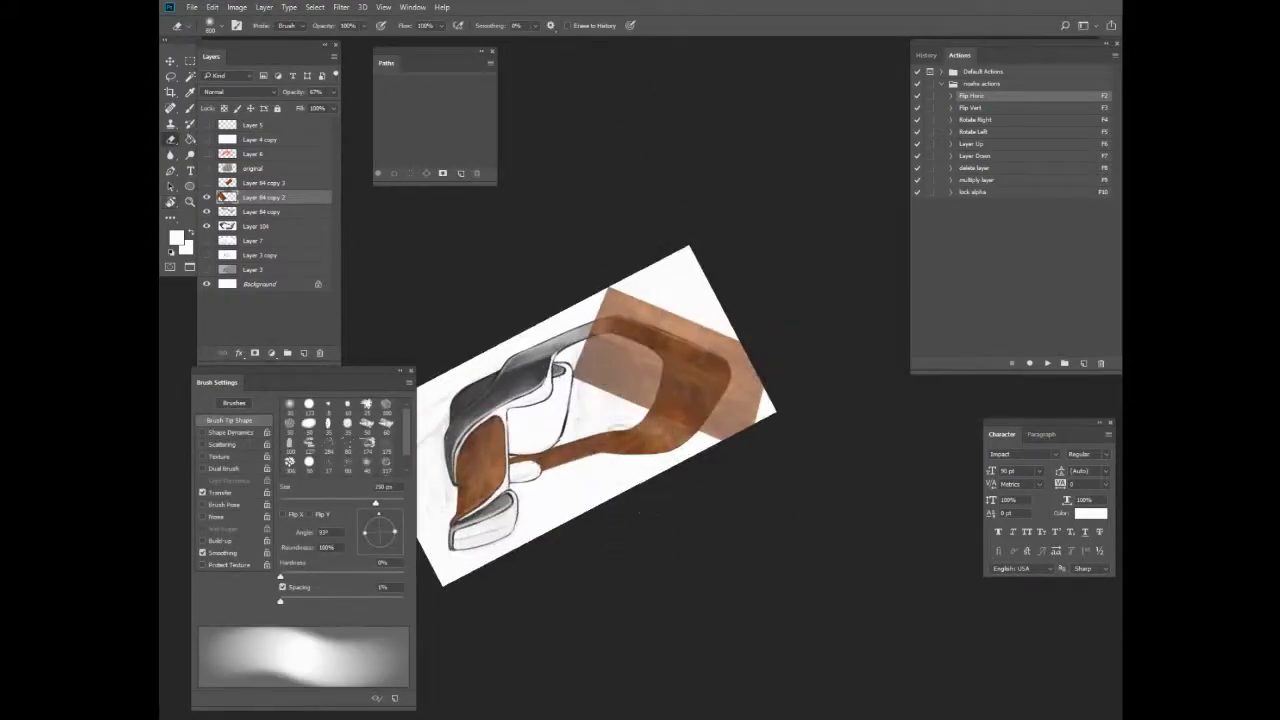
pyautogui.moveTo(639, 402); pyautogui.dragTo(638, 457)
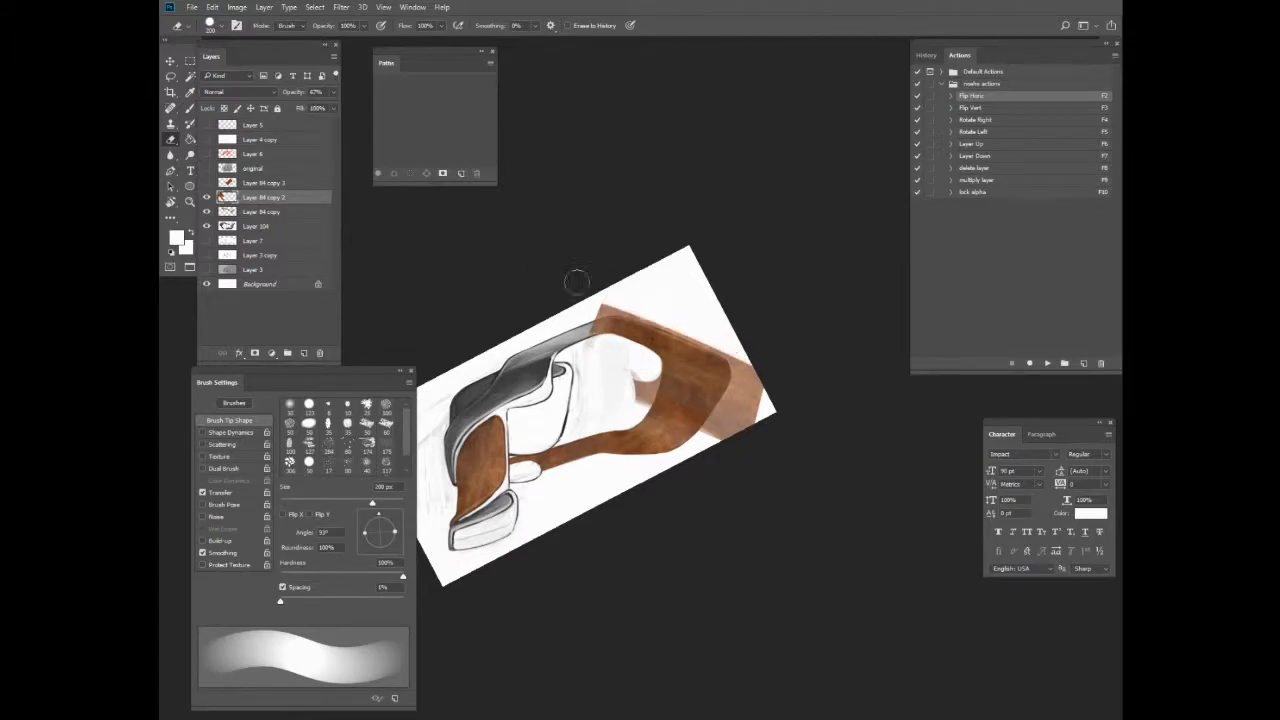
pyautogui.moveTo(577, 282); pyautogui.dragTo(762, 360)
# Trim the wood to the front corner's outer edge and the opening's outline with a hard 50 px eraser.
pyautogui.press('r')
pyautogui.moveTo(643, 195); pyautogui.dragTo(477, 283)
pyautogui.moveTo(686, 282); pyautogui.dragTo(712, 316)
pyautogui.moveTo(698, 252)
pyautogui.mouseDown()
pyautogui.moveTo(726, 334)
pyautogui.moveTo(782, 464)
pyautogui.moveTo(728, 380)
pyautogui.mouseUp()
pyautogui.press('Return')
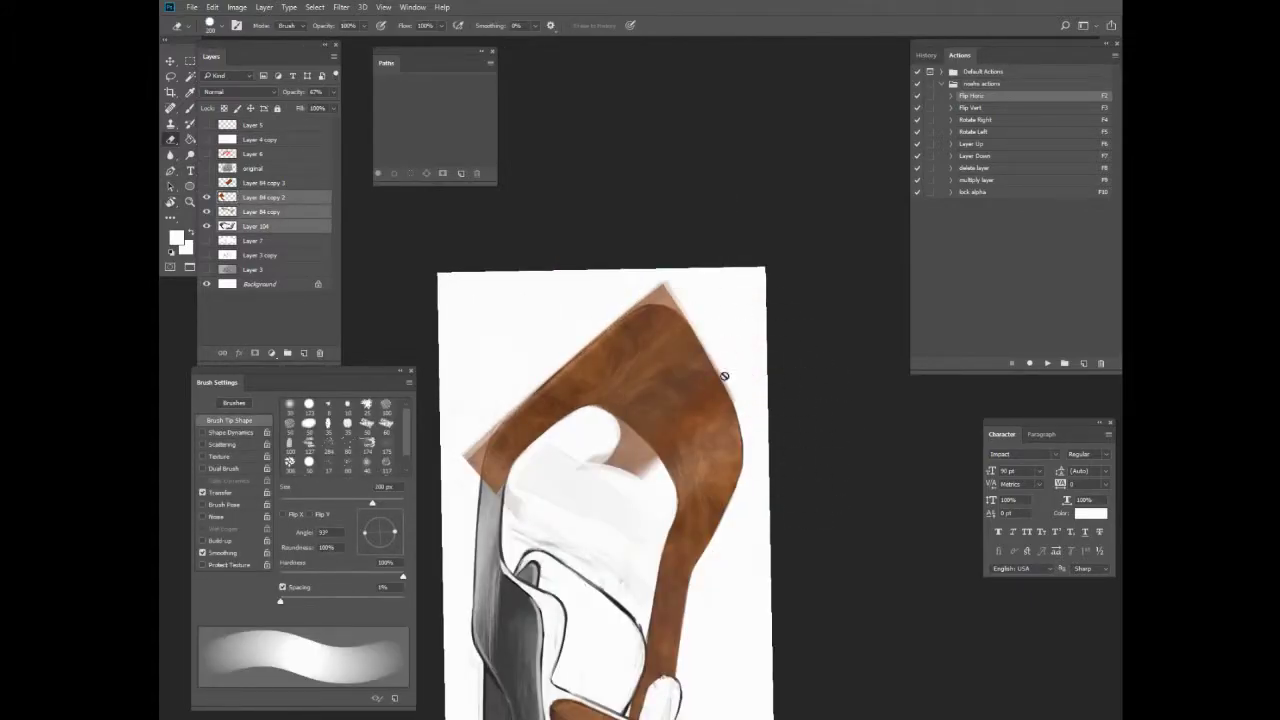
pyautogui.hotkey('alt', '[')
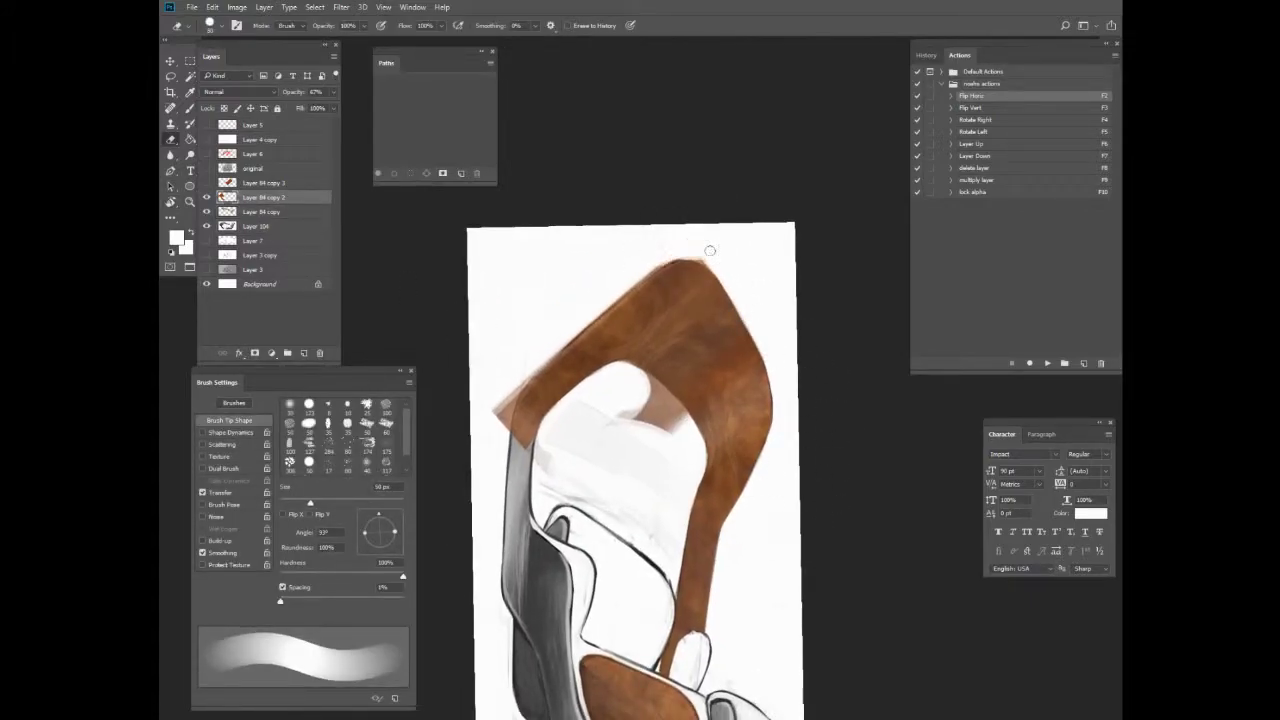
pyautogui.moveTo(710, 250); pyautogui.dragTo(770, 250)
pyautogui.moveTo(588, 268)
pyautogui.mouseDown()
pyautogui.moveTo(640, 284)
pyautogui.moveTo(710, 378)
pyautogui.mouseUp()
pyautogui.press('r')
pyautogui.moveTo(520, 300)
pyautogui.mouseDown()
pyautogui.moveTo(606, 574)
pyautogui.moveTo(452, 415)
pyautogui.mouseUp()
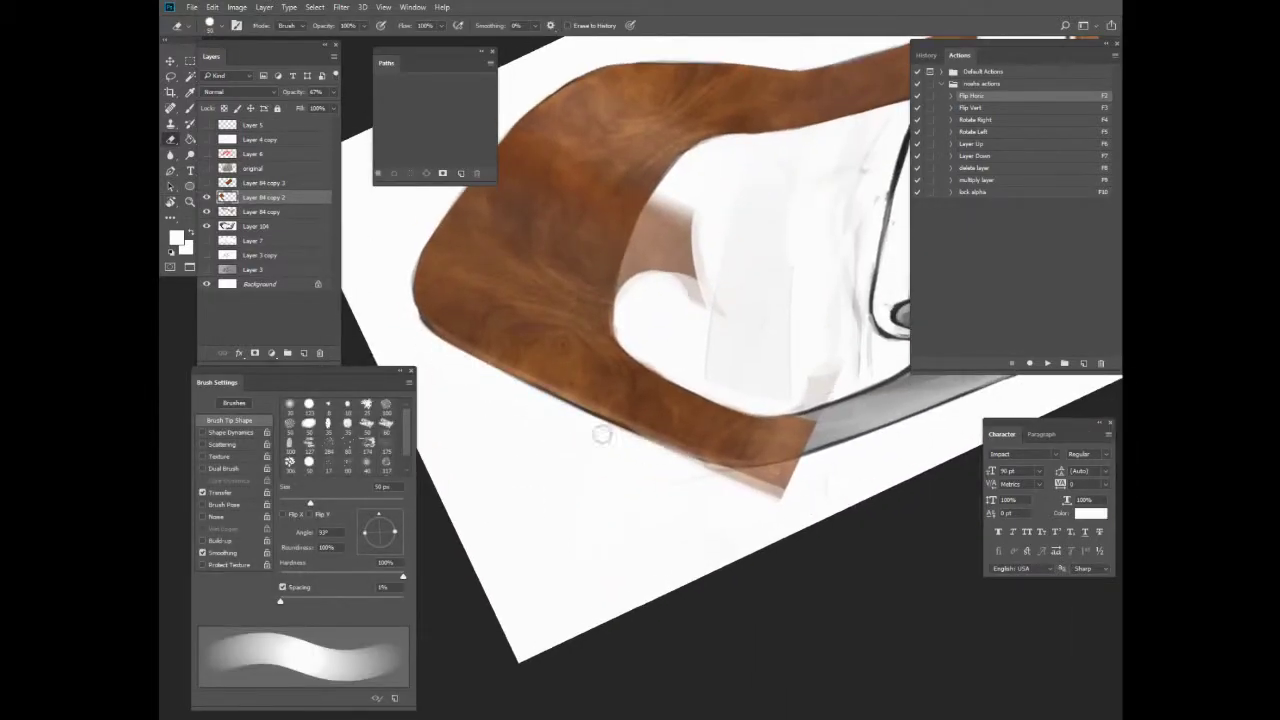
pyautogui.moveTo(601, 434)
pyautogui.mouseDown()
pyautogui.moveTo(716, 346)
pyautogui.moveTo(782, 572)
pyautogui.moveTo(685, 436)
pyautogui.moveTo(727, 412)
pyautogui.moveTo(748, 433)
pyautogui.moveTo(660, 510)
pyautogui.mouseUp()
pyautogui.press('r')
pyautogui.press('Escape')
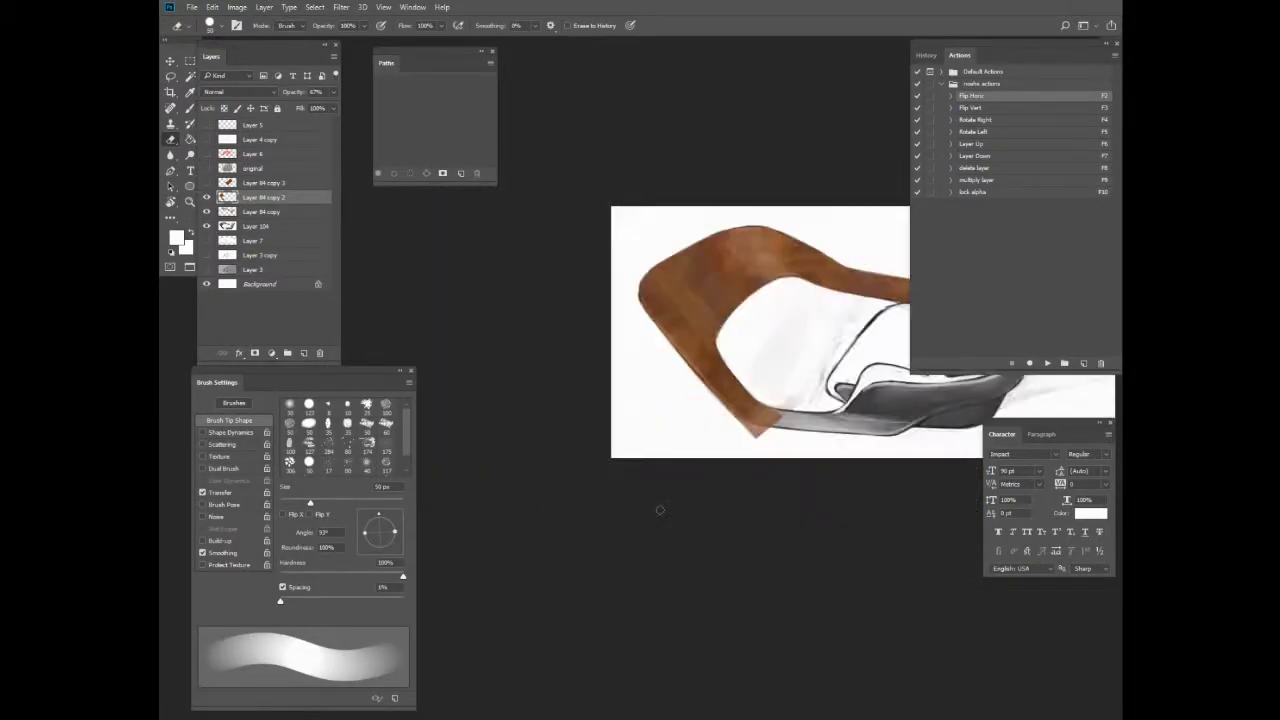
# Fade the wood's lower end on the front leg with a soft 200 px eraser.
pyautogui.press(']')
pyautogui.press(']')
pyautogui.press(']')
pyautogui.press(']')
pyautogui.press(']')
pyautogui.hotkey('shift', '[')
pyautogui.hotkey('shift', '[')
pyautogui.hotkey('shift', '[')
pyautogui.hotkey('shift', '[')
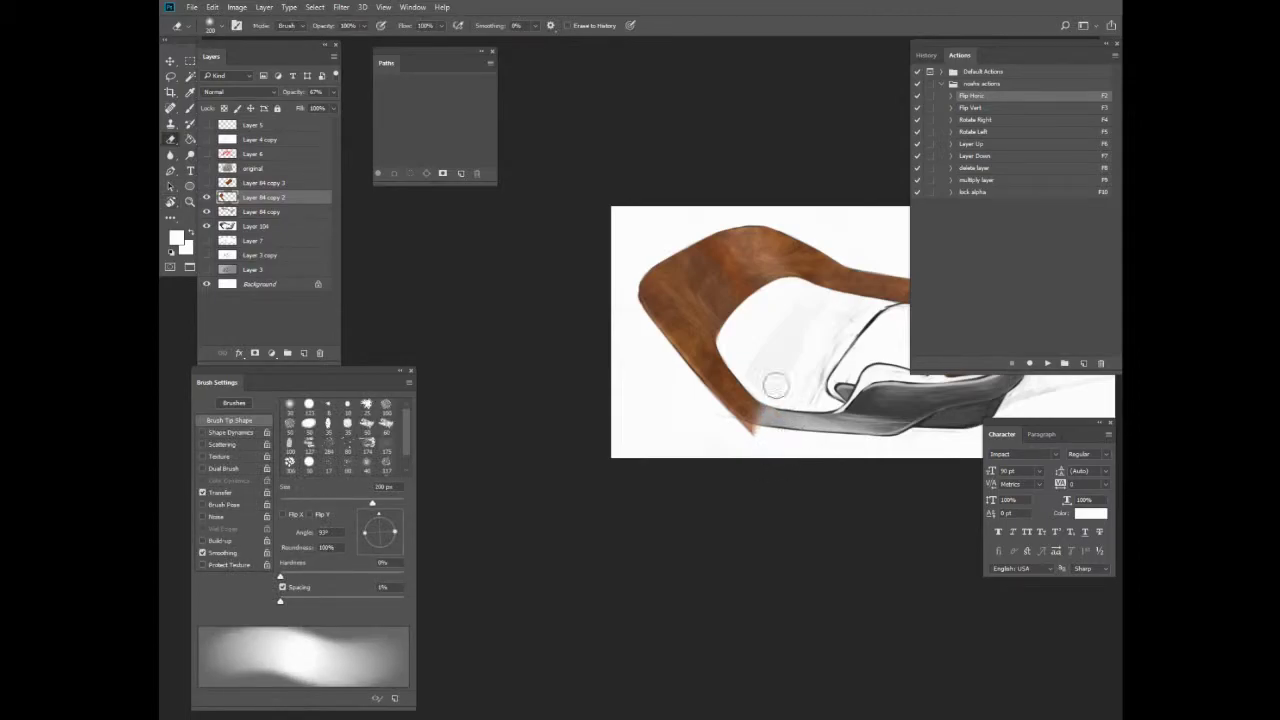
# Clean up the wood left outside the frame's lower corner with a hard 50 px eraser.
pyautogui.moveTo(281, 577); pyautogui.dragTo(403, 577)
pyautogui.press('[')
pyautogui.press('[')
pyautogui.press('[')
pyautogui.press('[')
pyautogui.moveTo(735, 418); pyautogui.dragTo(750, 428)
pyautogui.moveTo(874, 480); pyautogui.dragTo(770, 440)
# Try a lower opacity for the front leg's wood layer and merge it into the wood layer below.
pyautogui.click(333, 92)
pyautogui.moveTo(315, 108); pyautogui.dragTo(305, 110)
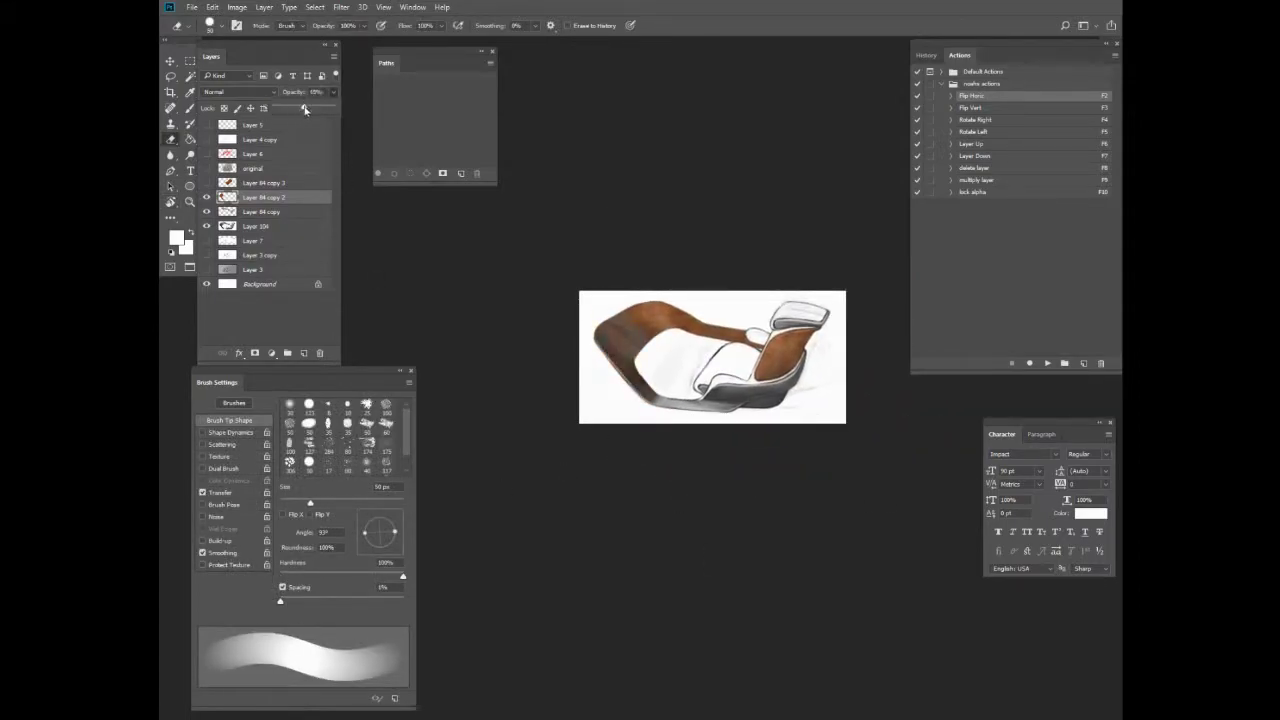
pyautogui.click(474, 383)
pyautogui.hotkey('ctrl', 'z')
pyautogui.hotkey('ctrl', 'z')
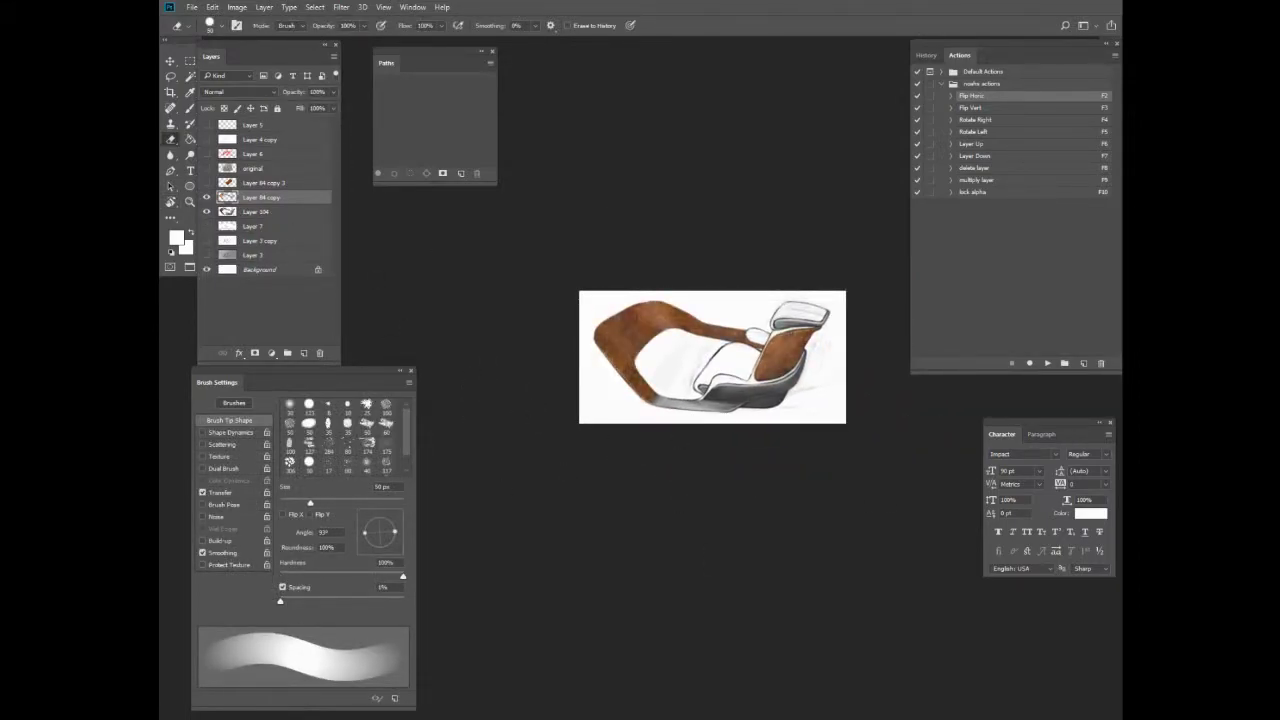
pyautogui.hotkey('ctrl', 'e')
# Duplicate the wood texture, rotate the visible copy, and place it over the frame's bottom rail.
pyautogui.hotkey('ctrl', 'j')
pyautogui.click(207, 197)
pyautogui.click(264, 197)
pyautogui.hotkey('ctrl', 't')
pyautogui.moveTo(805, 440); pyautogui.dragTo(738, 512)
pyautogui.moveTo(735, 345); pyautogui.dragTo(704, 432)
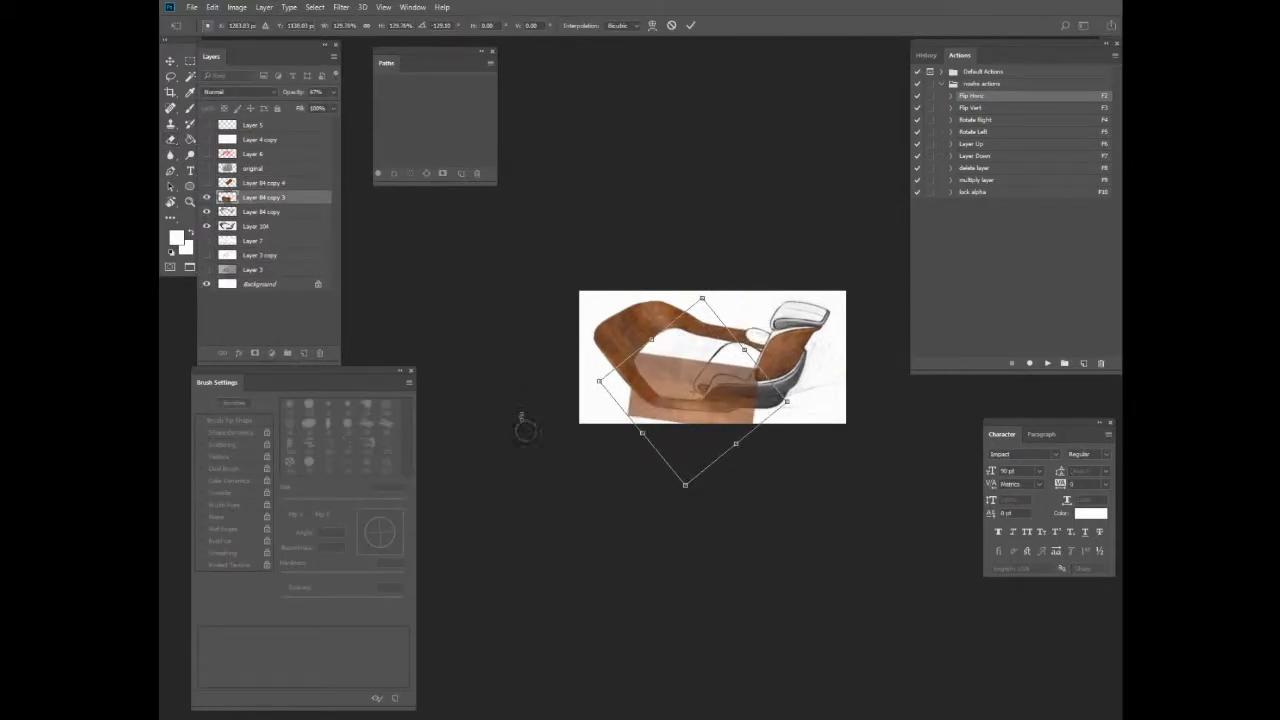
pyautogui.press('Return')
# Trace the bottom rail's outline with the lasso and trim the wood texture to it.
pyautogui.press('l')
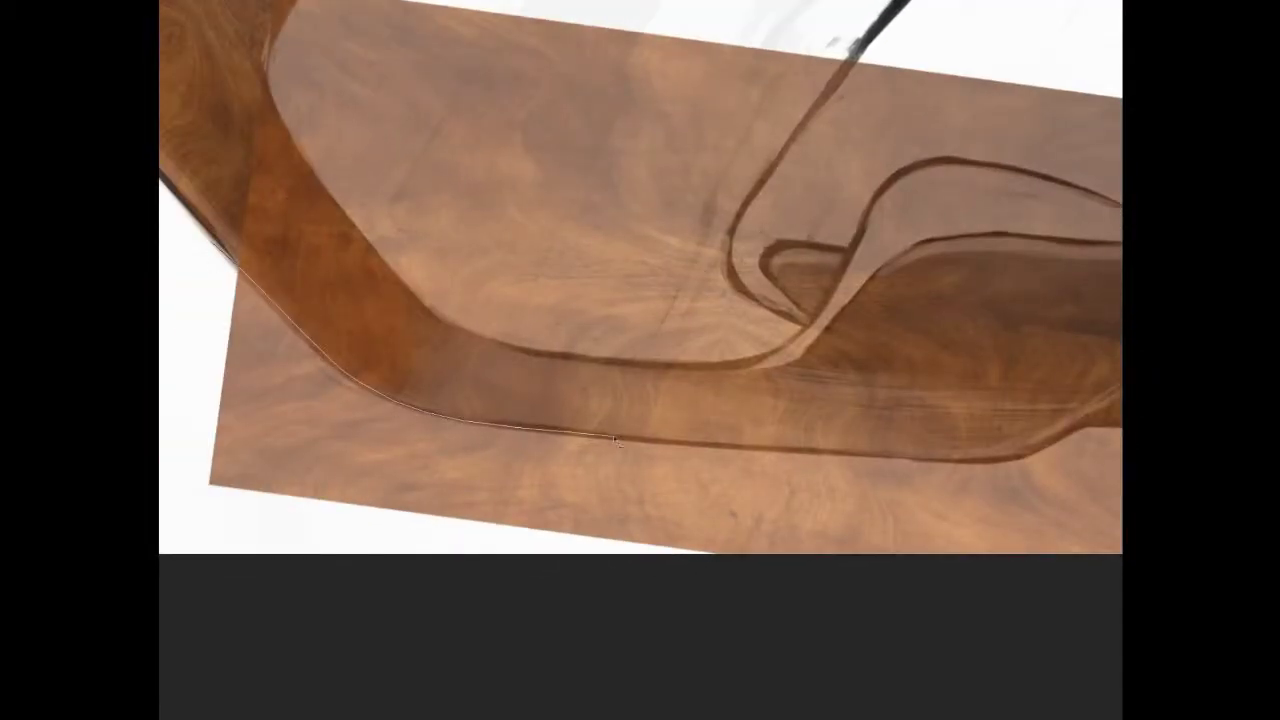
pyautogui.click(617, 441)
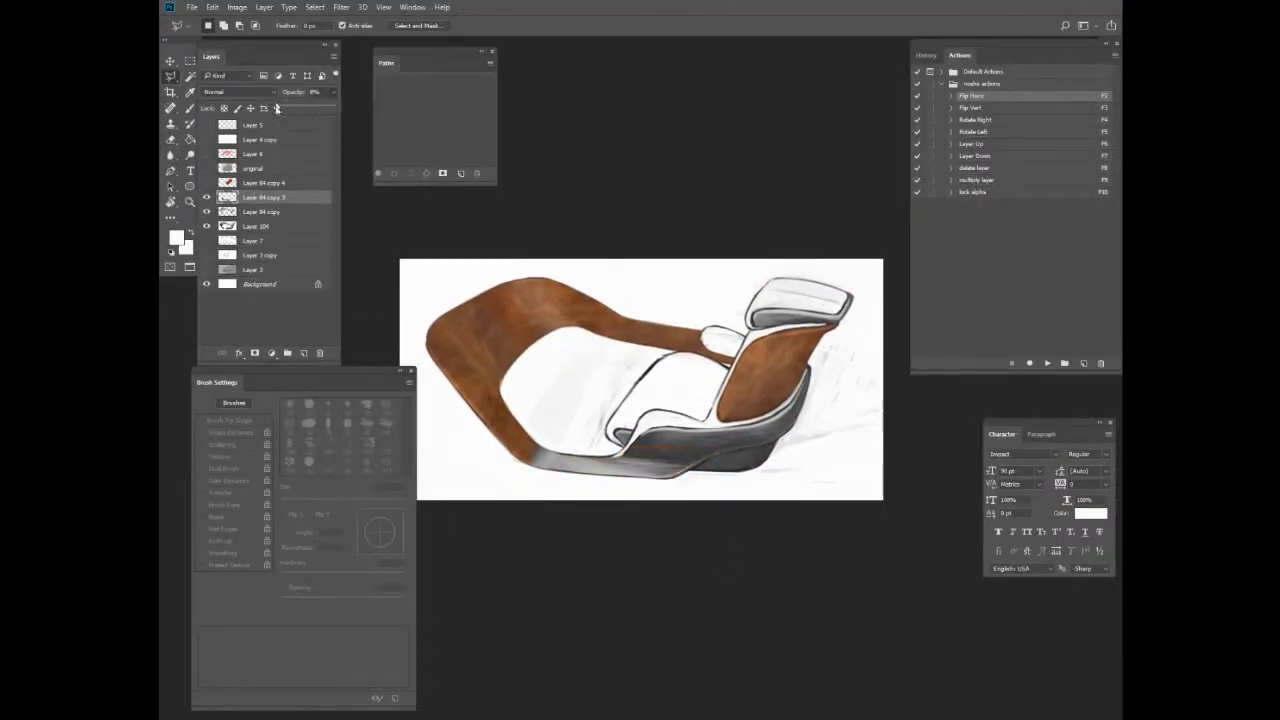
# Blend the bottom rail's wood into the front leg with a soft 80 px eraser and merge the two wood layers.
pyautogui.press('r')
pyautogui.moveTo(636, 190); pyautogui.dragTo(440, 592)
pyautogui.press('e')
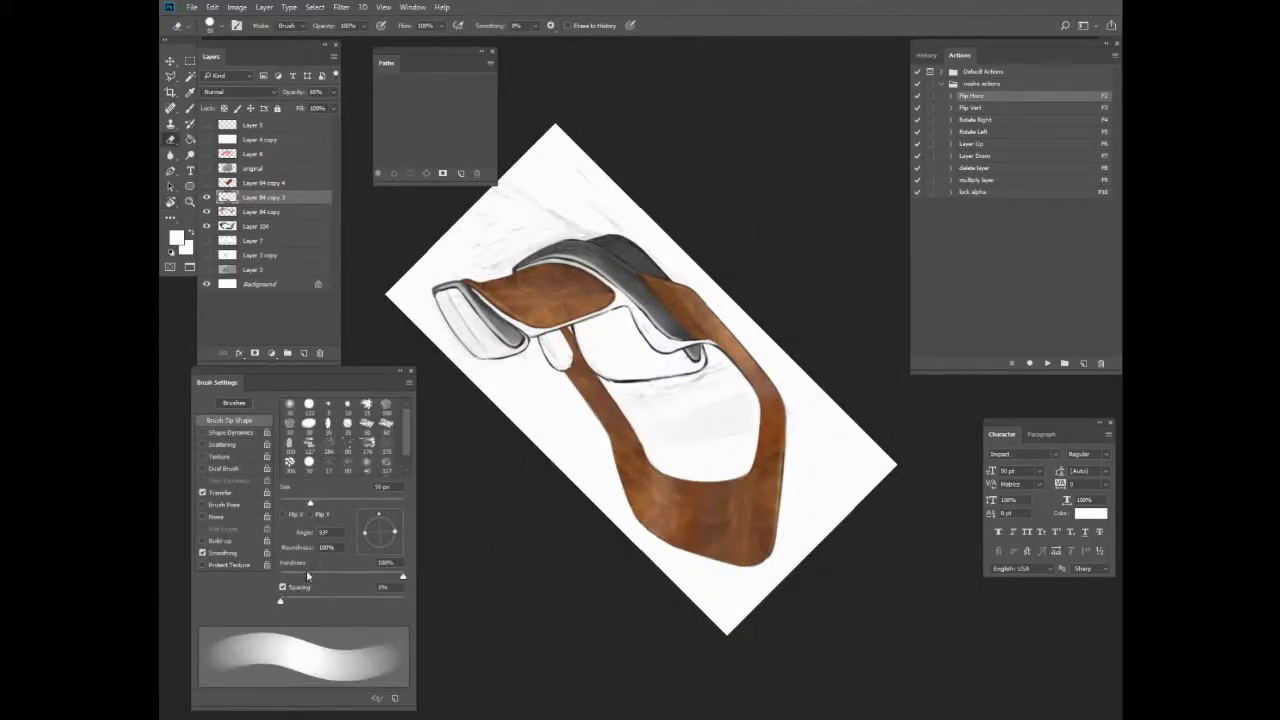
pyautogui.scroll(5, 642, 290)
pyautogui.hotkey('shift', '[')
pyautogui.press(']')
pyautogui.press(']')
pyautogui.press(']')
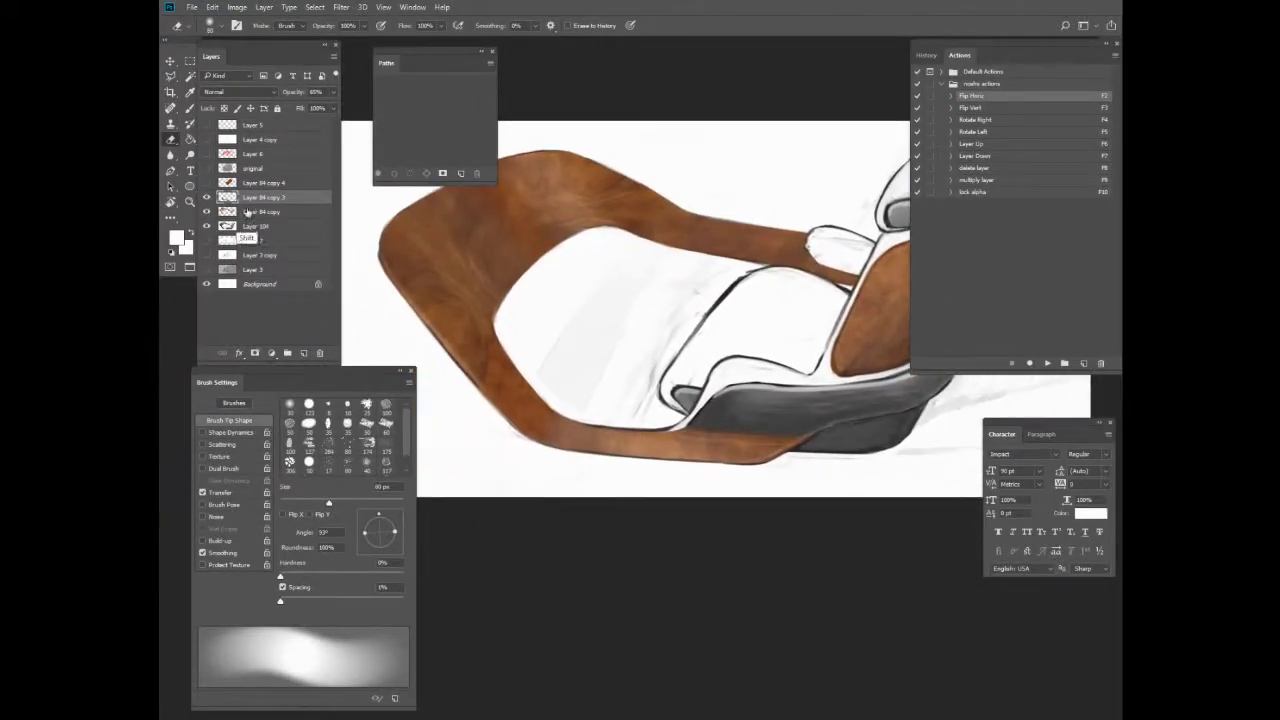
pyautogui.hotkey('ctrl', '-')
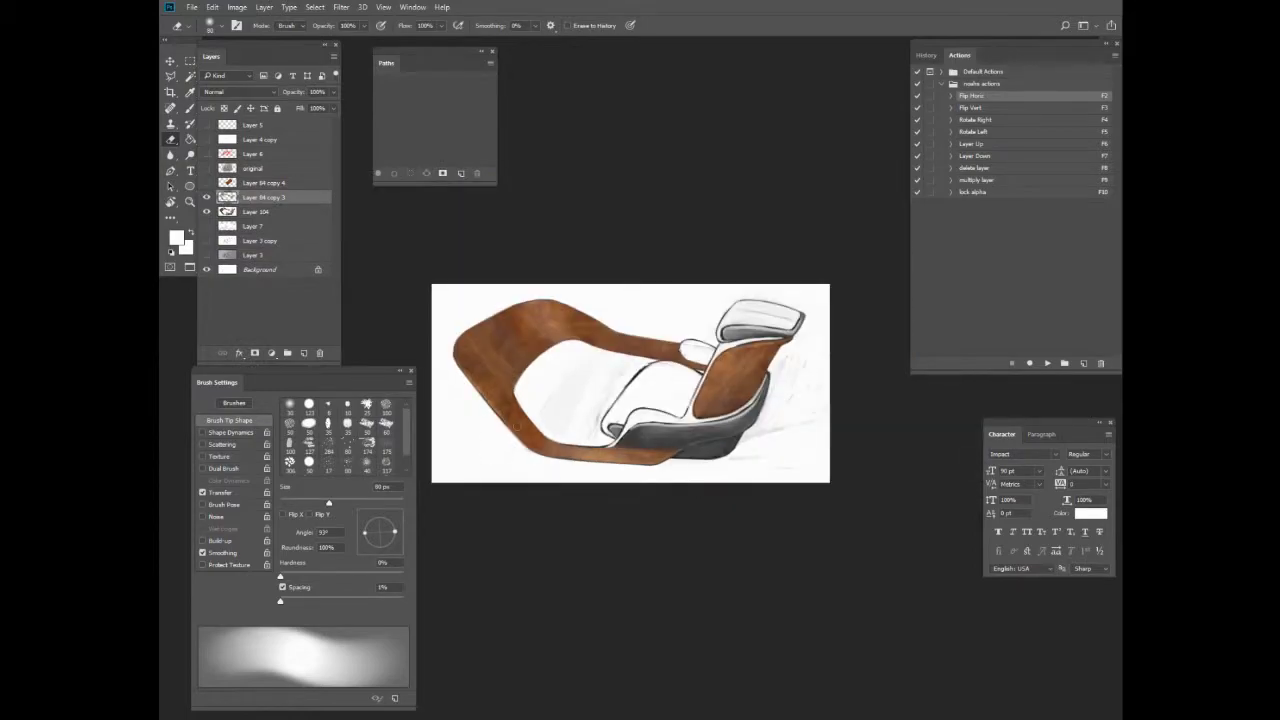
# Duplicate the wood texture, rotate the visible copy, and place it over the seat's outer shell.
pyautogui.moveTo(264, 183); pyautogui.dragTo(304, 353)
pyautogui.click(207, 197)
pyautogui.click(264, 197)
pyautogui.hotkey('ctrl', 't')
pyautogui.moveTo(735, 545); pyautogui.dragTo(577, 600)
pyautogui.moveTo(697, 446)
pyautogui.mouseDown()
pyautogui.moveTo(711, 488)
pyautogui.moveTo(688, 543)
pyautogui.mouseUp()
pyautogui.press('Return')
# Trace the seat shell's outline with the lasso and trim the wood texture to it.
pyautogui.scroll(3, 636, 503)
pyautogui.press('r')
pyautogui.moveTo(634, 594); pyautogui.dragTo(490, 532)
pyautogui.press('e')
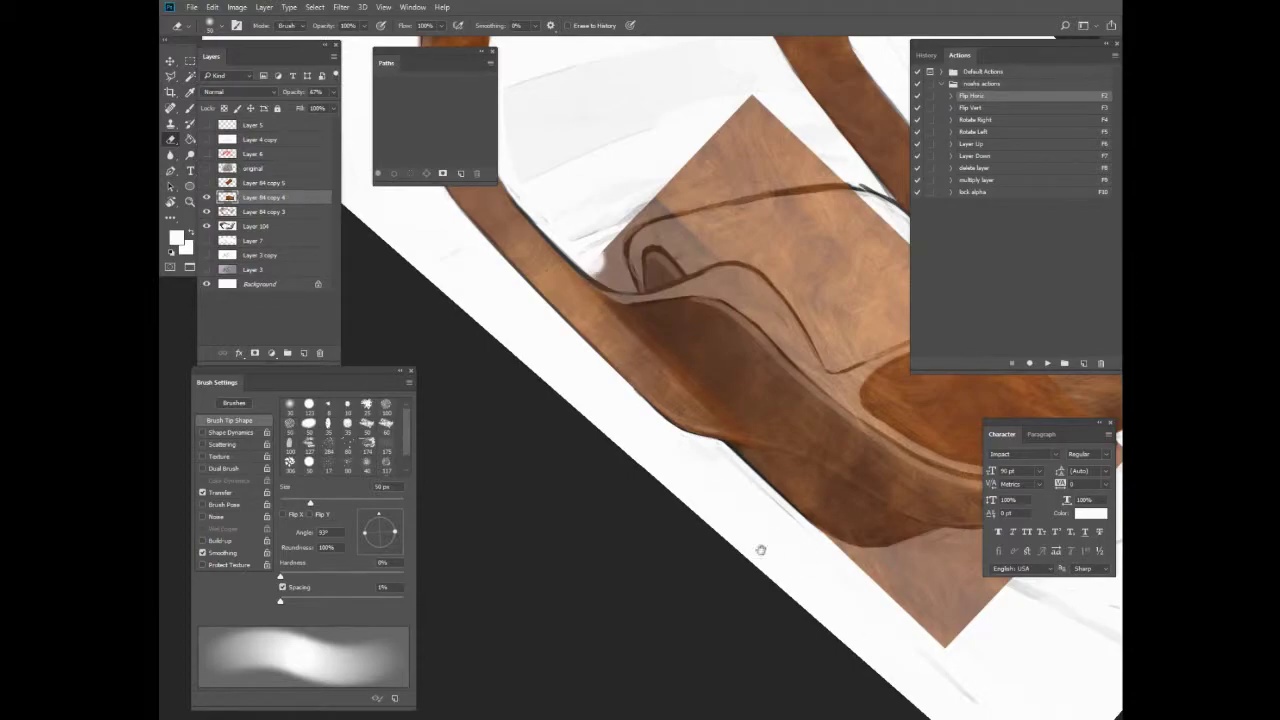
pyautogui.moveTo(761, 550); pyautogui.dragTo(569, 462)
pyautogui.press('r')
pyautogui.moveTo(569, 462); pyautogui.dragTo(540, 418)
pyautogui.press('l')
pyautogui.press('f')
pyautogui.moveTo(607, 457)
pyautogui.mouseDown()
pyautogui.moveTo(711, 534)
pyautogui.moveTo(654, 474)
pyautogui.mouseUp()
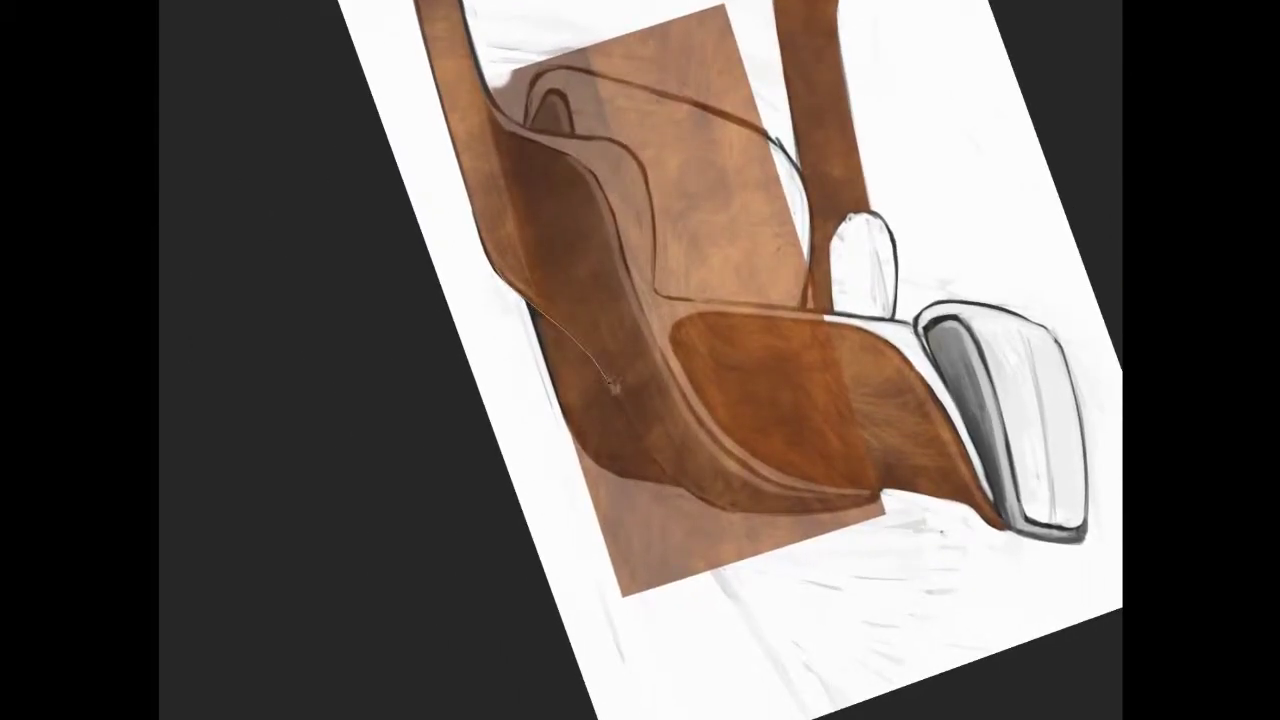
pyautogui.moveTo(613, 383); pyautogui.dragTo(532, 334)
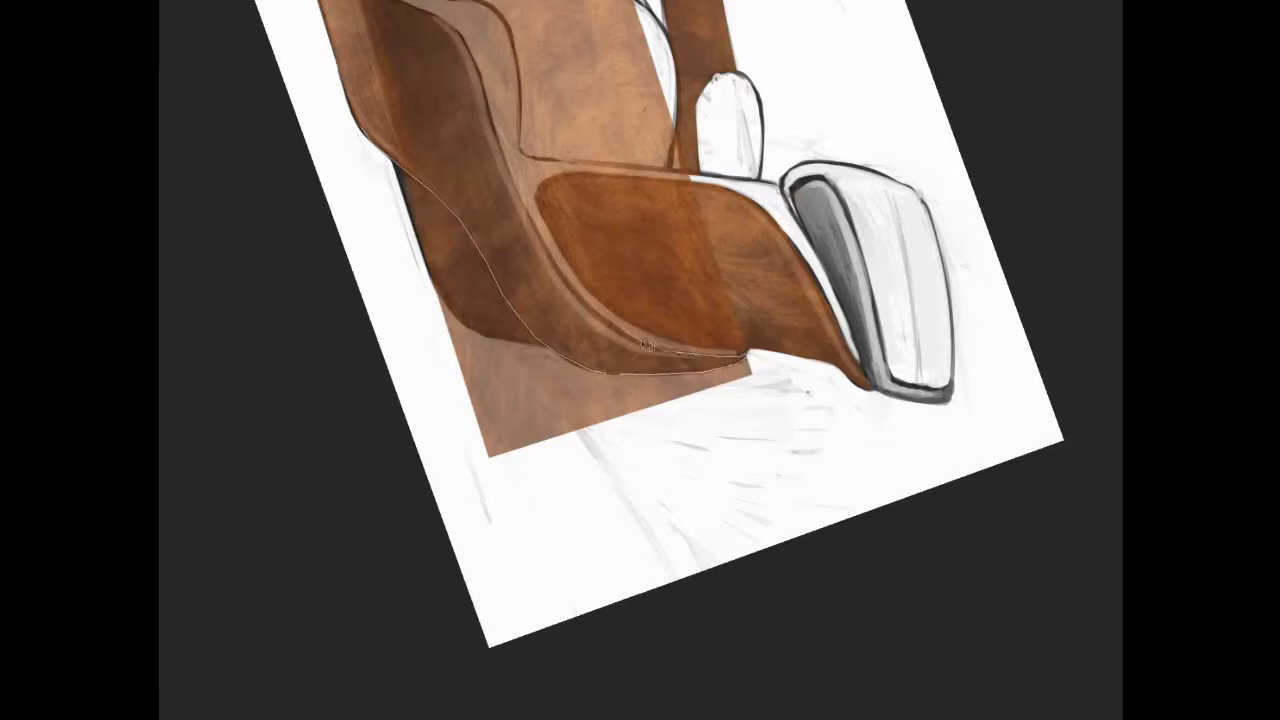
pyautogui.moveTo(645, 343)
pyautogui.mouseDown()
pyautogui.moveTo(737, 380)
pyautogui.moveTo(708, 218)
pyautogui.mouseUp()
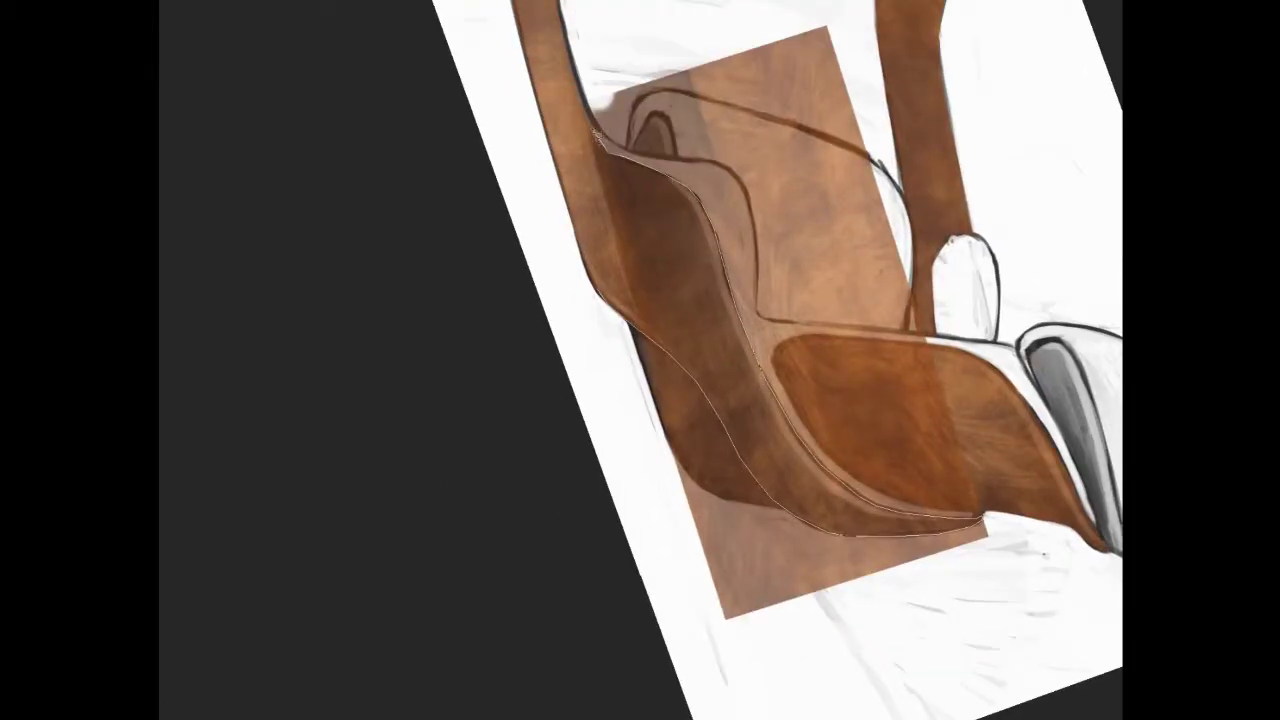
pyautogui.moveTo(594, 134); pyautogui.dragTo(523, 270)
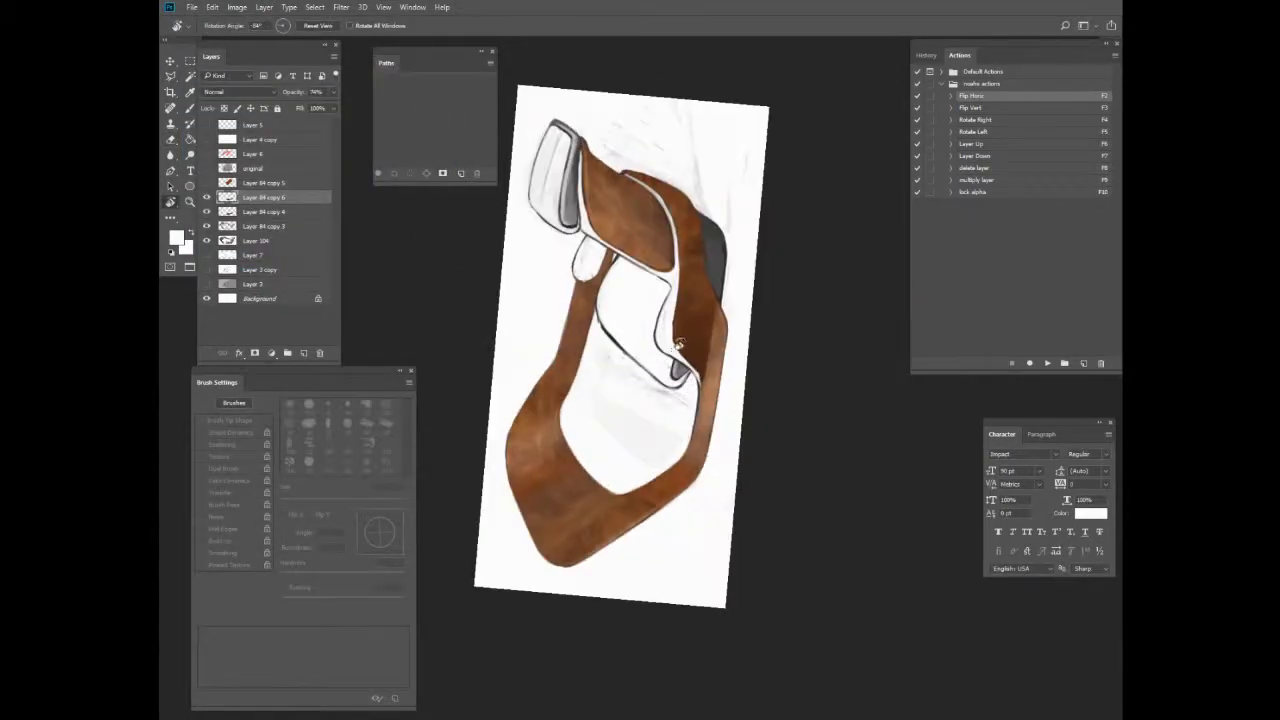
# Blend the seat shell's wood with a soft 45 px eraser and merge the shell's wood layers.
pyautogui.press('e')
pyautogui.press('[')
pyautogui.press('[')
pyautogui.press('[')
pyautogui.press('[')
pyautogui.press('[')
pyautogui.press('[')
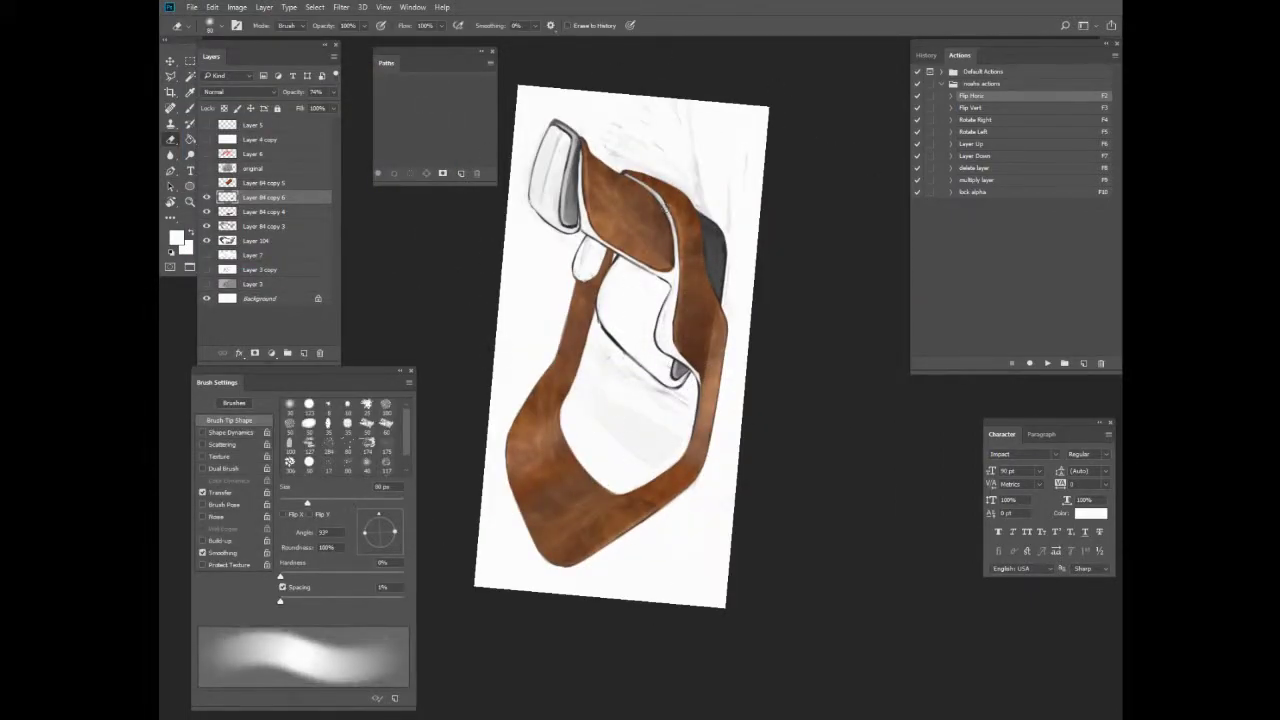
pyautogui.press('Escape')
pyautogui.moveTo(690, 470); pyautogui.dragTo(617, 460)
pyautogui.press('f')
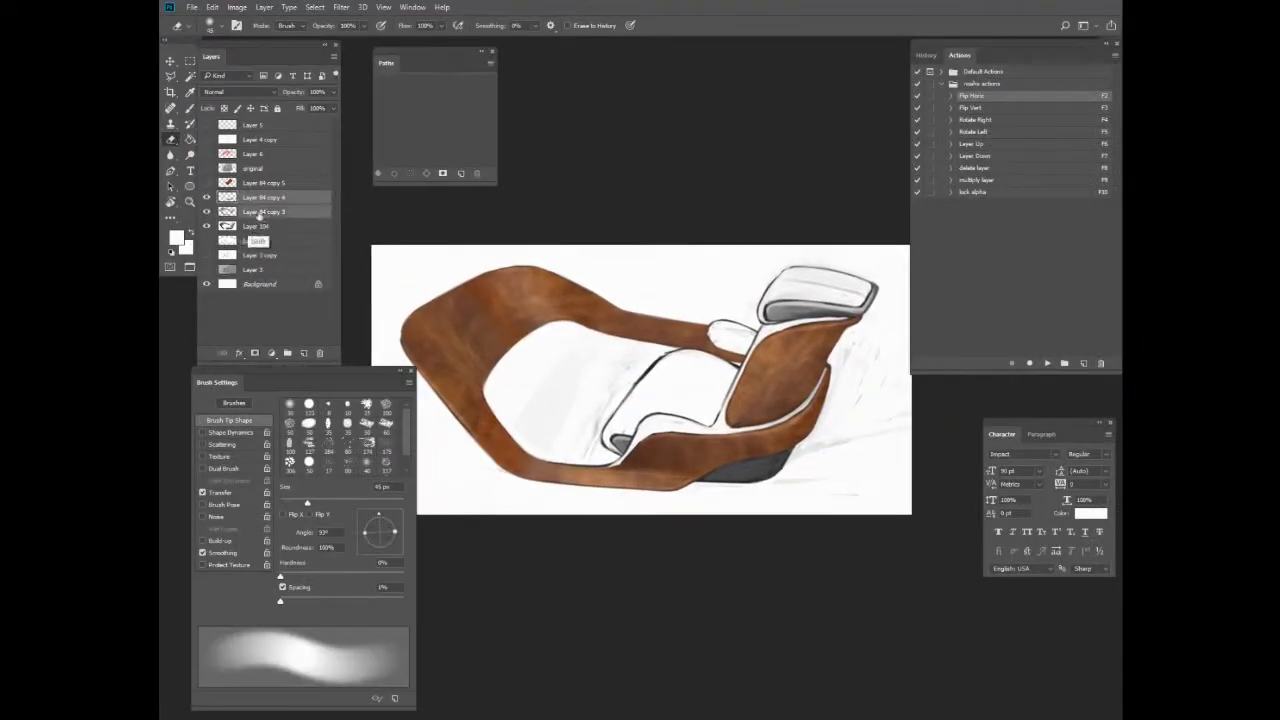
# Rotate and move another wood texture copy over the headrest and select the headrest's side panel with the lasso.
pyautogui.hotkey('ctrl', 't')
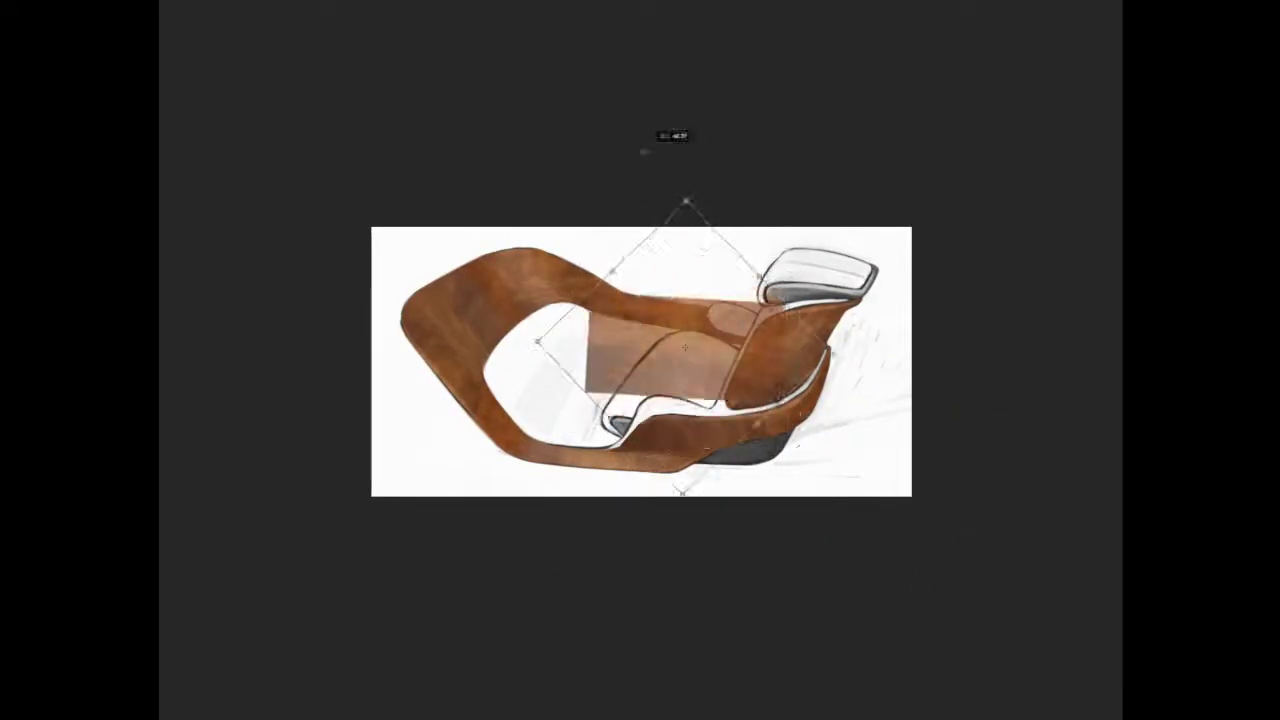
pyautogui.moveTo(672, 140); pyautogui.dragTo(680, 345)
pyautogui.press('Return')
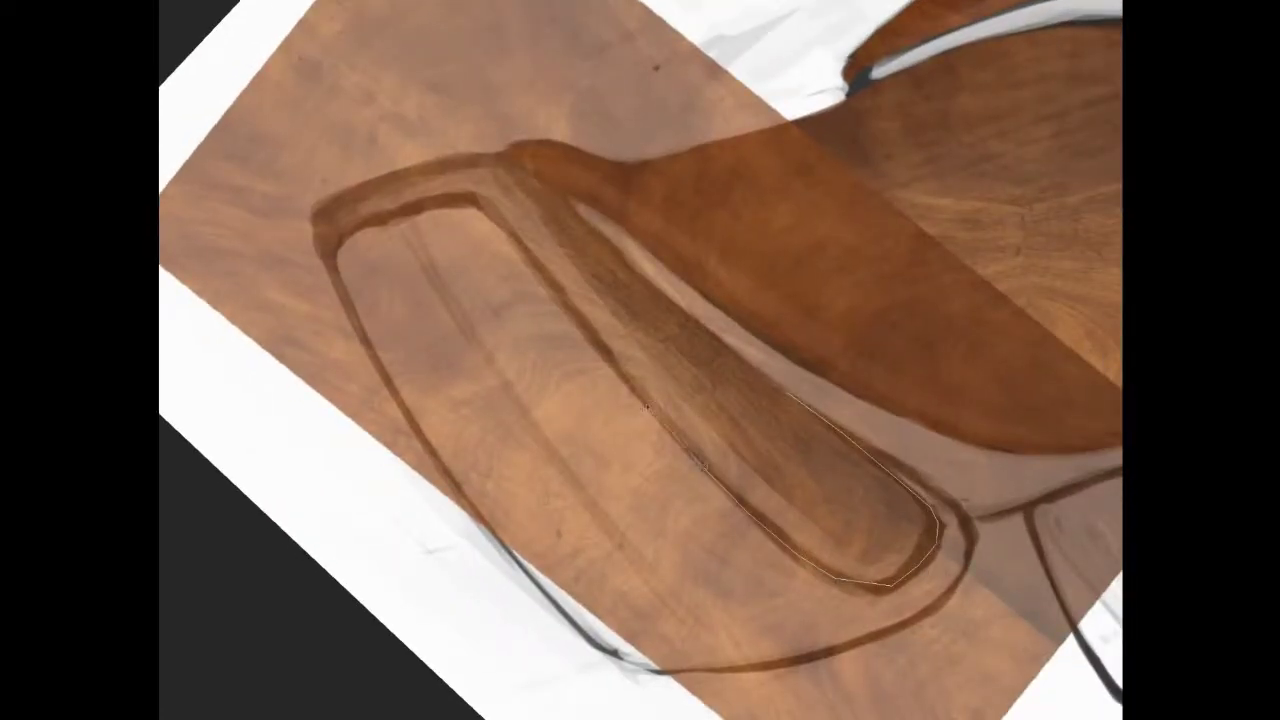
pyautogui.hotkey('ctrl', 'd')
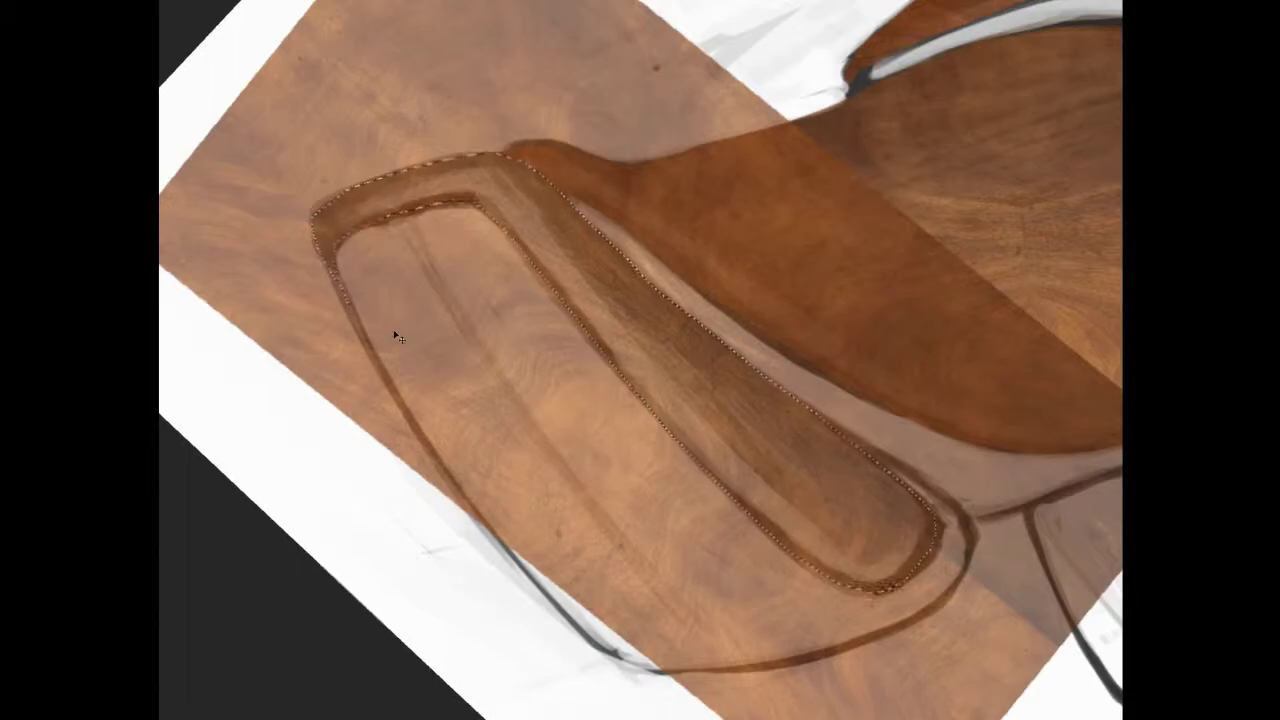
# Position a rotated wood texture copy over the base panel beneath the seat shell, trace the panel with the lasso and trim the texture.
pyautogui.hotkey('ctrl', '0')
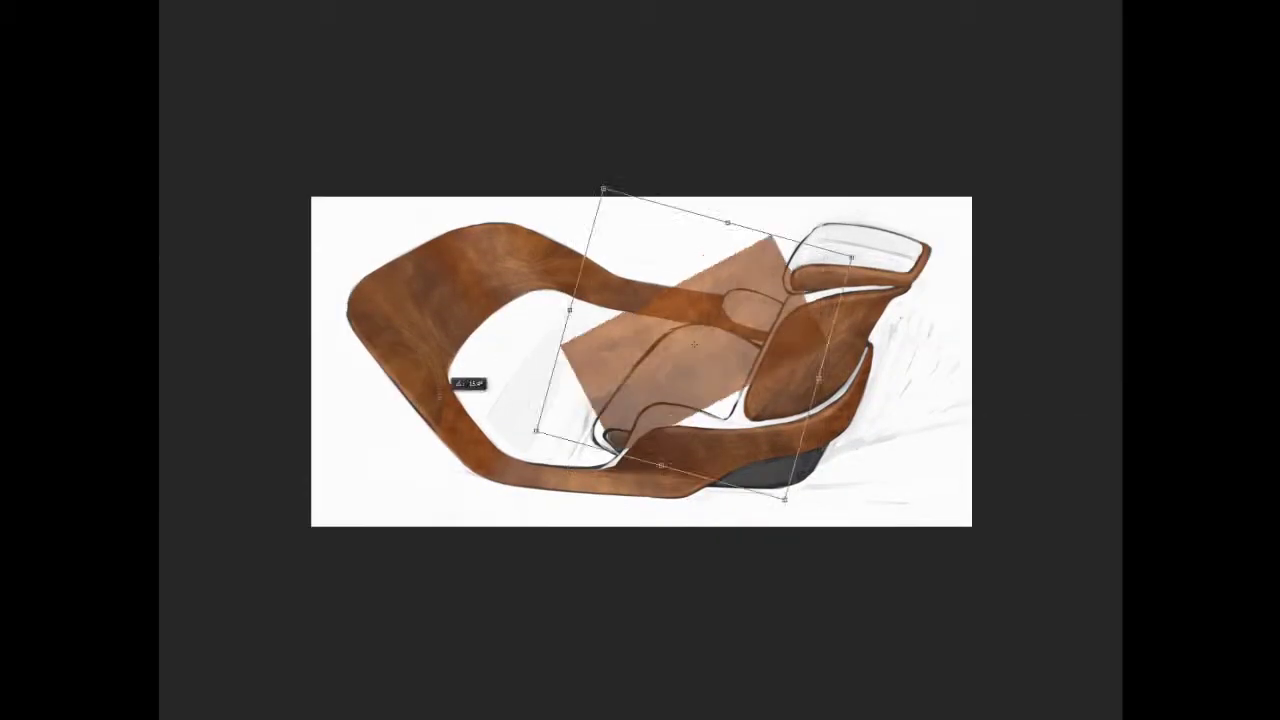
pyautogui.moveTo(466, 380); pyautogui.dragTo(514, 551)
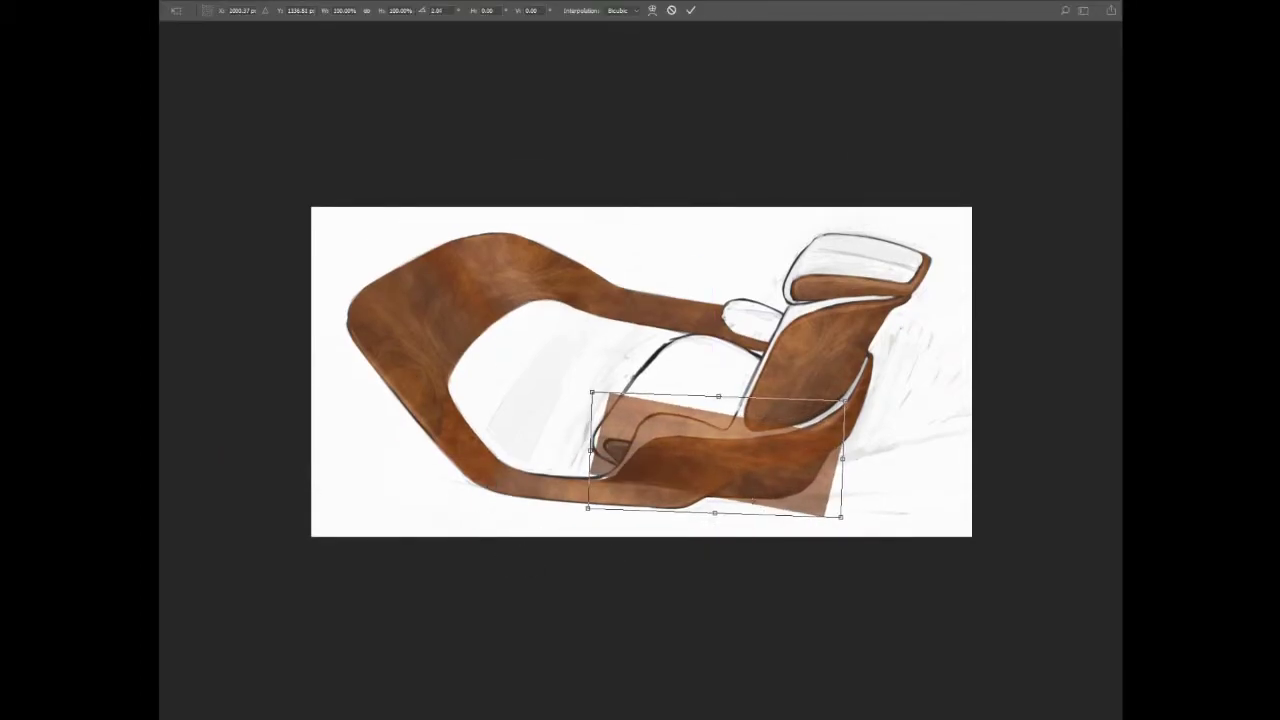
pyautogui.press('Return')
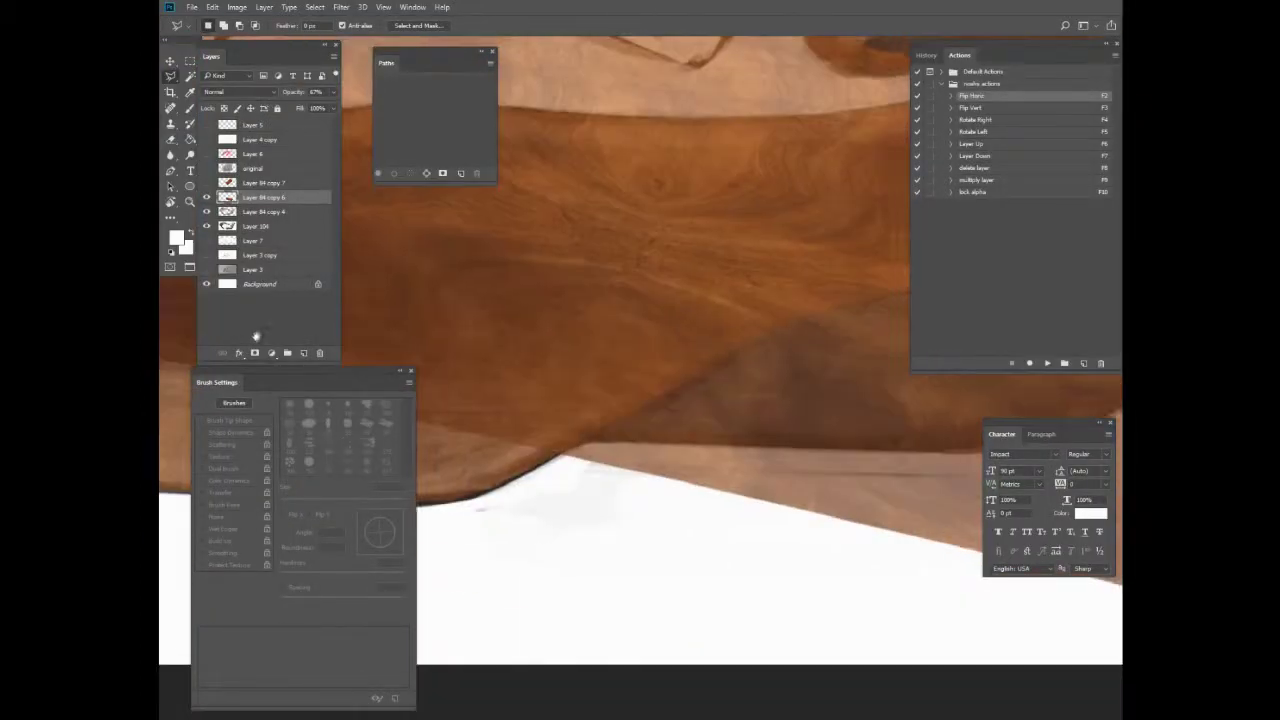
pyautogui.press('Tab')
pyautogui.moveTo(643, 357); pyautogui.dragTo(482, 243)
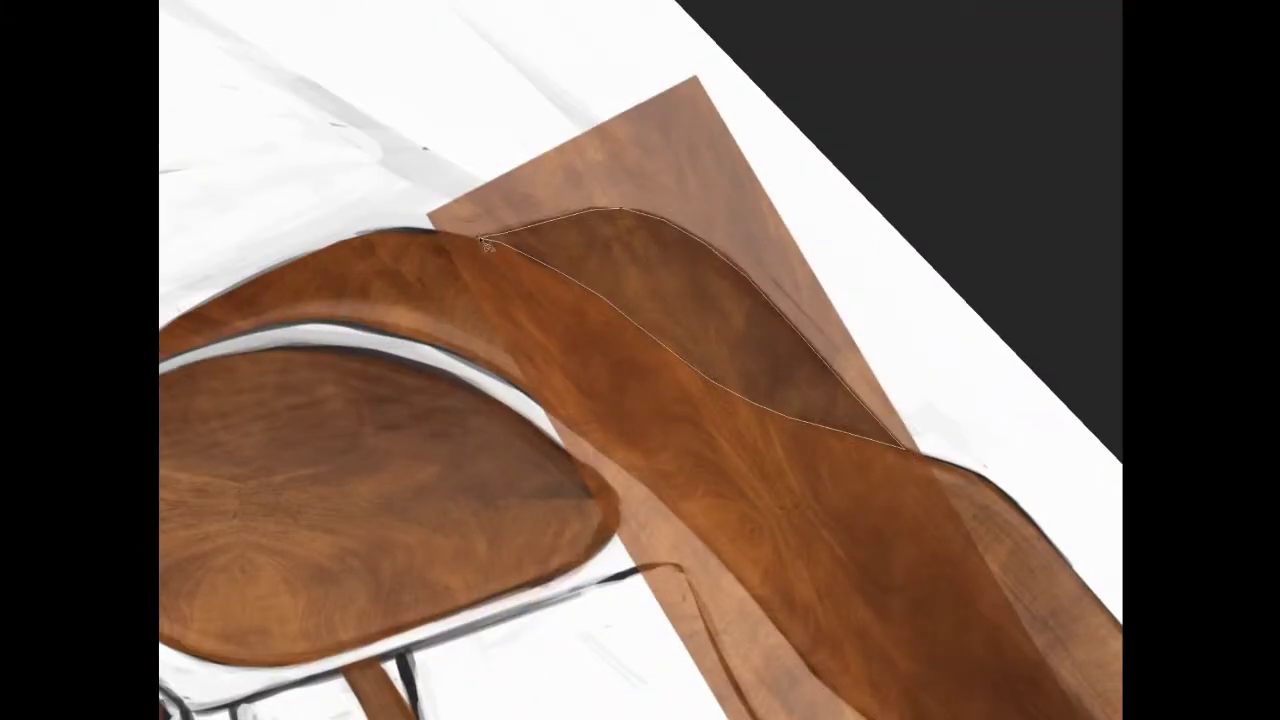
pyautogui.click(484, 243)
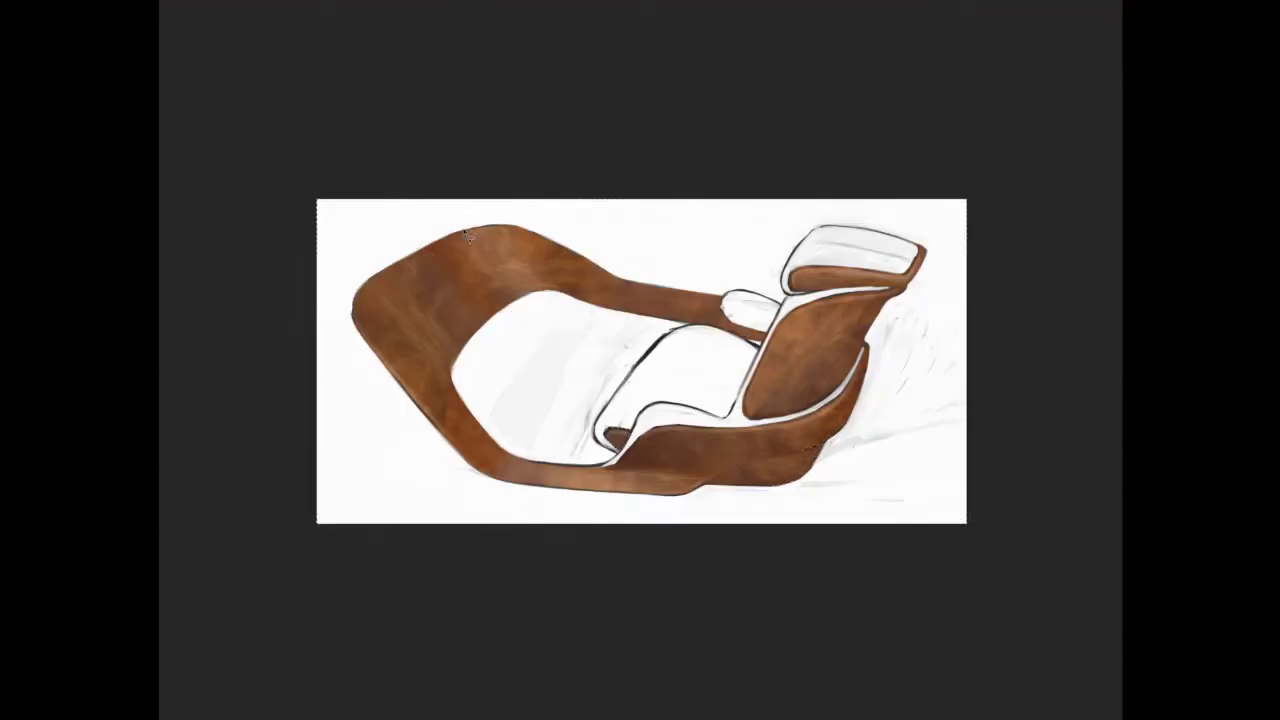
# Accept the default Hue/Saturation settings and raise the merged wood layer's opacity to bring the grain back over the grey shading.
pyautogui.hotkey('ctrl', 'u')
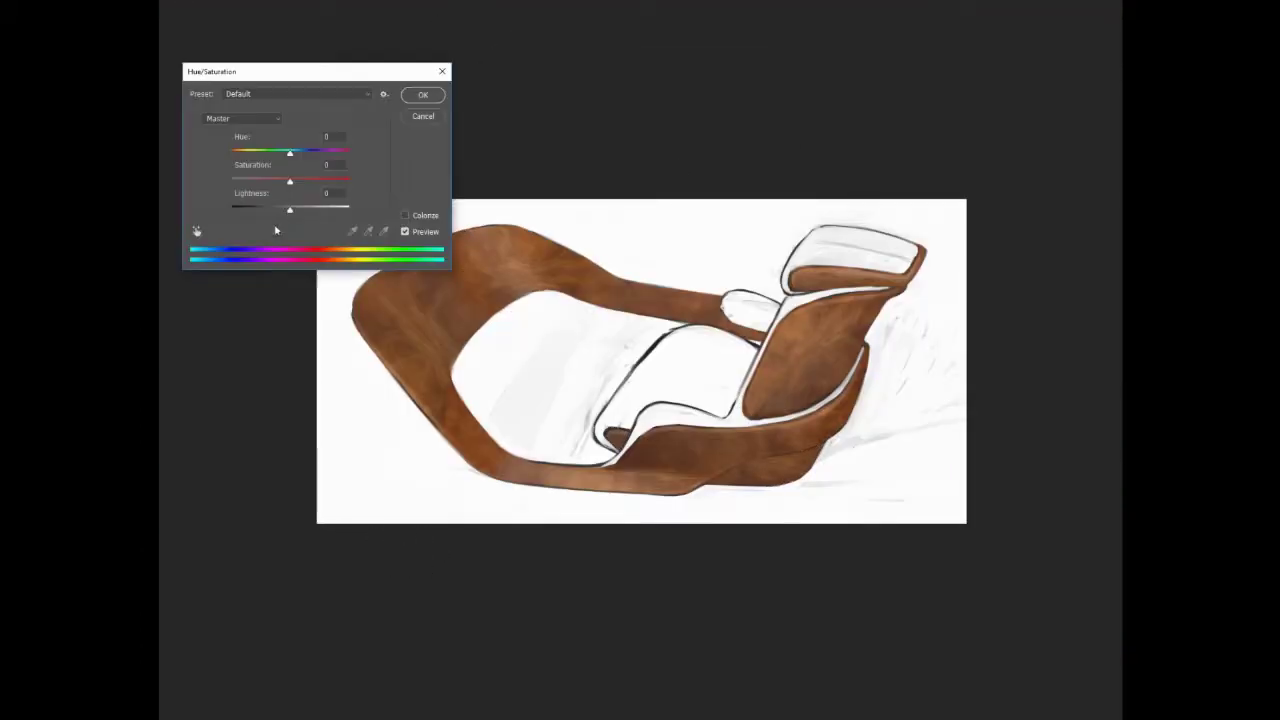
pyautogui.click(423, 95)
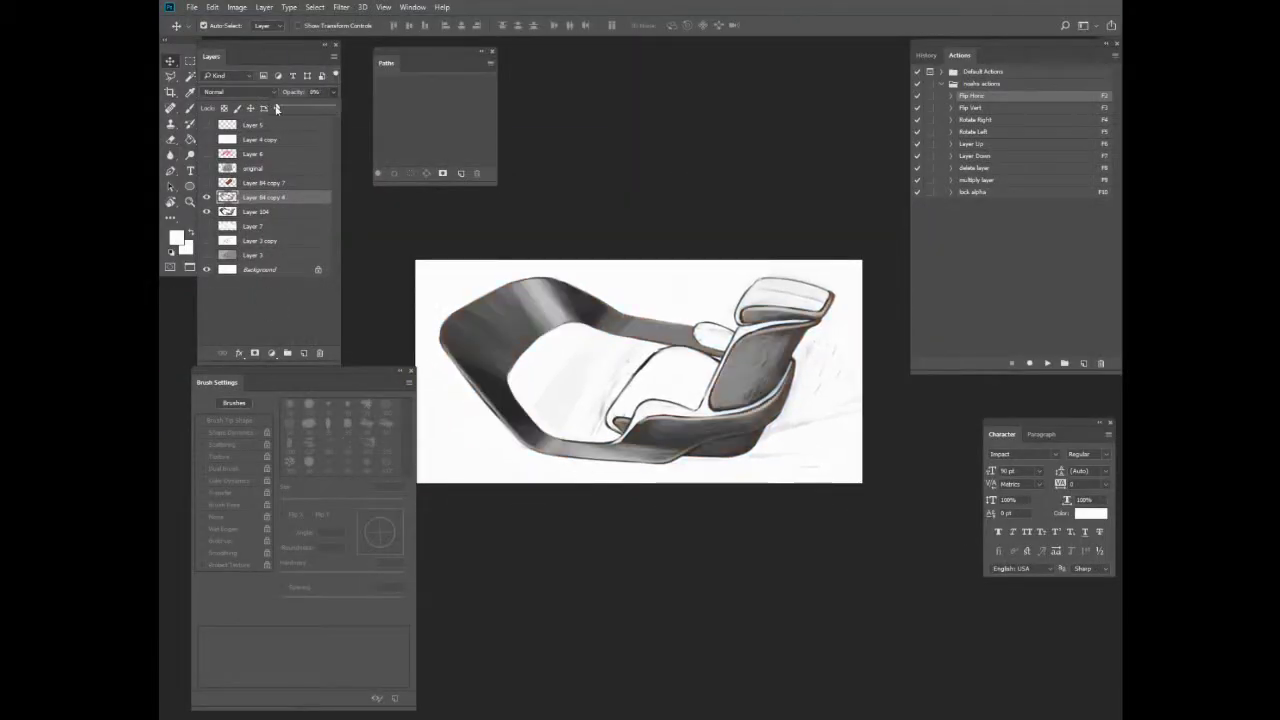
pyautogui.moveTo(277, 110); pyautogui.dragTo(338, 109)
pyautogui.press('f')
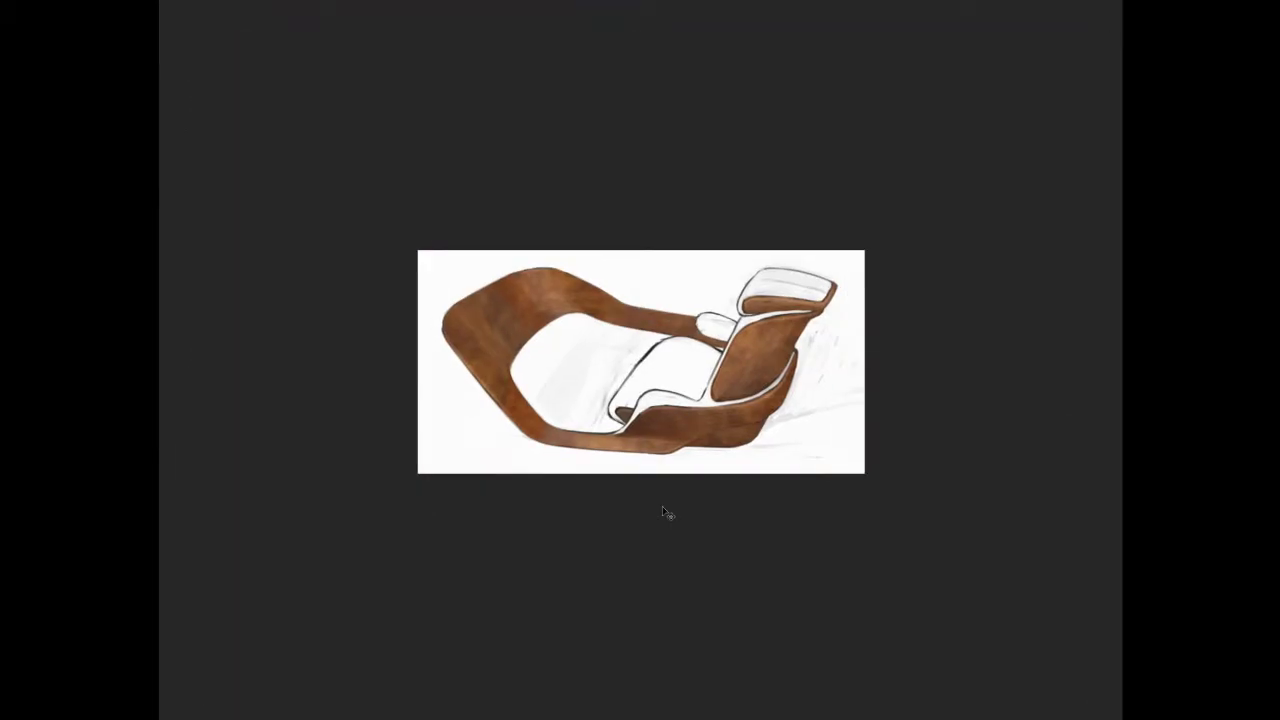
# Draw a dark curved stroke along the frame's upper inner edge and transform it to fit the opening, replacing the first attempt.
pyautogui.hotkey('ctrl', '+')
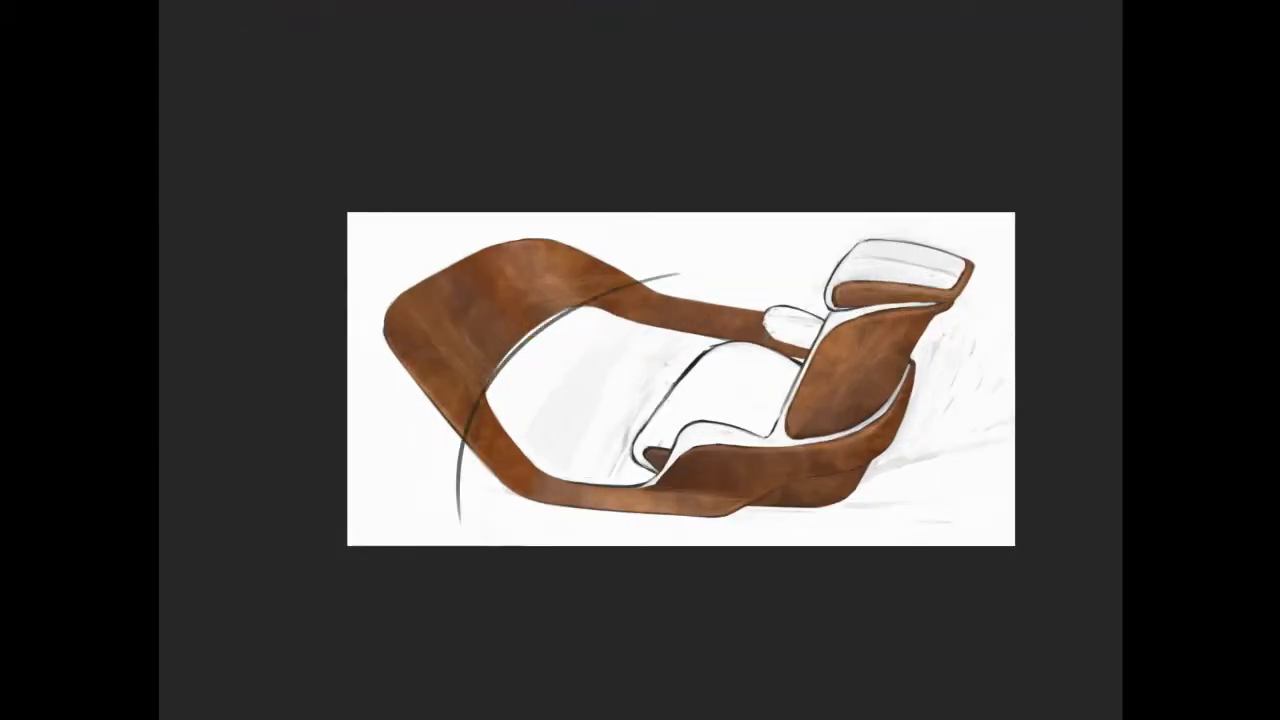
pyautogui.hotkey('ctrl', 'z')
pyautogui.moveTo(453, 420)
pyautogui.mouseDown()
pyautogui.moveTo(672, 292)
pyautogui.moveTo(762, 297)
pyautogui.mouseUp()
pyautogui.hotkey('ctrl', 't')
pyautogui.scroll(5, 556, 350)
pyautogui.scroll(-2, 556, 350)
pyautogui.moveTo(418, 125); pyautogui.dragTo(376, 170)
pyautogui.moveTo(603, 438); pyautogui.dragTo(577, 428)
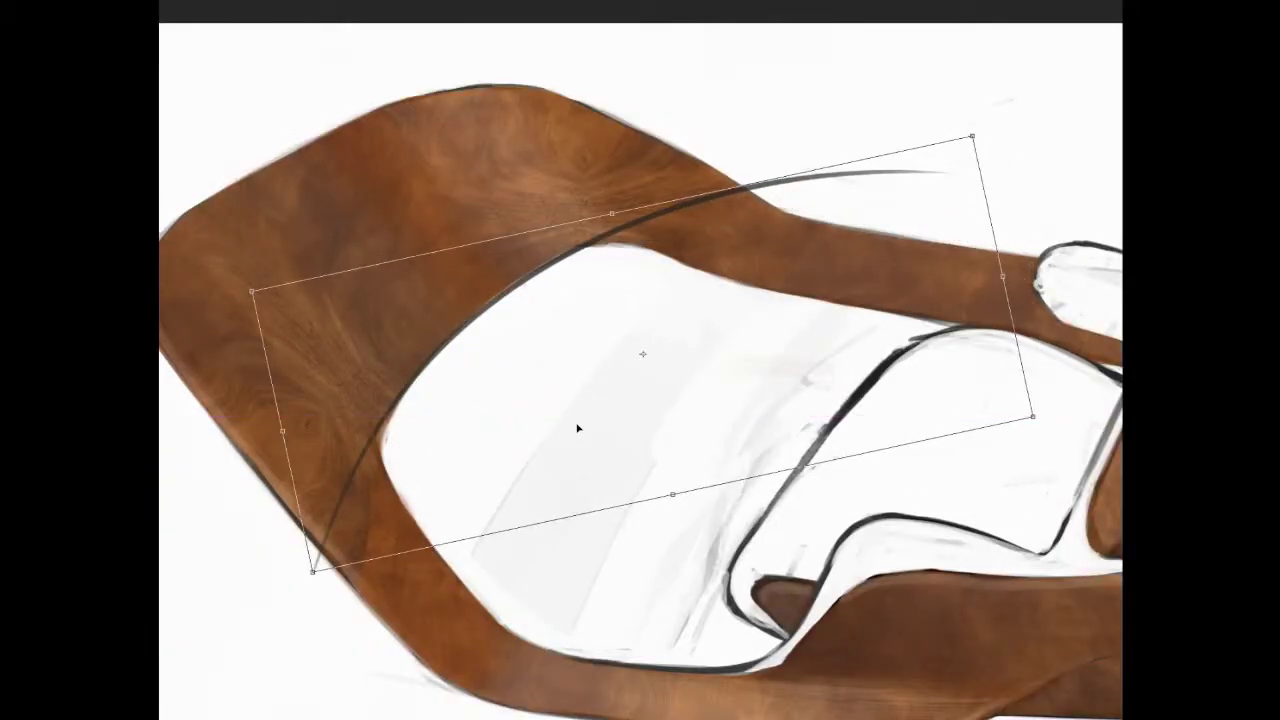
pyautogui.press('Return')
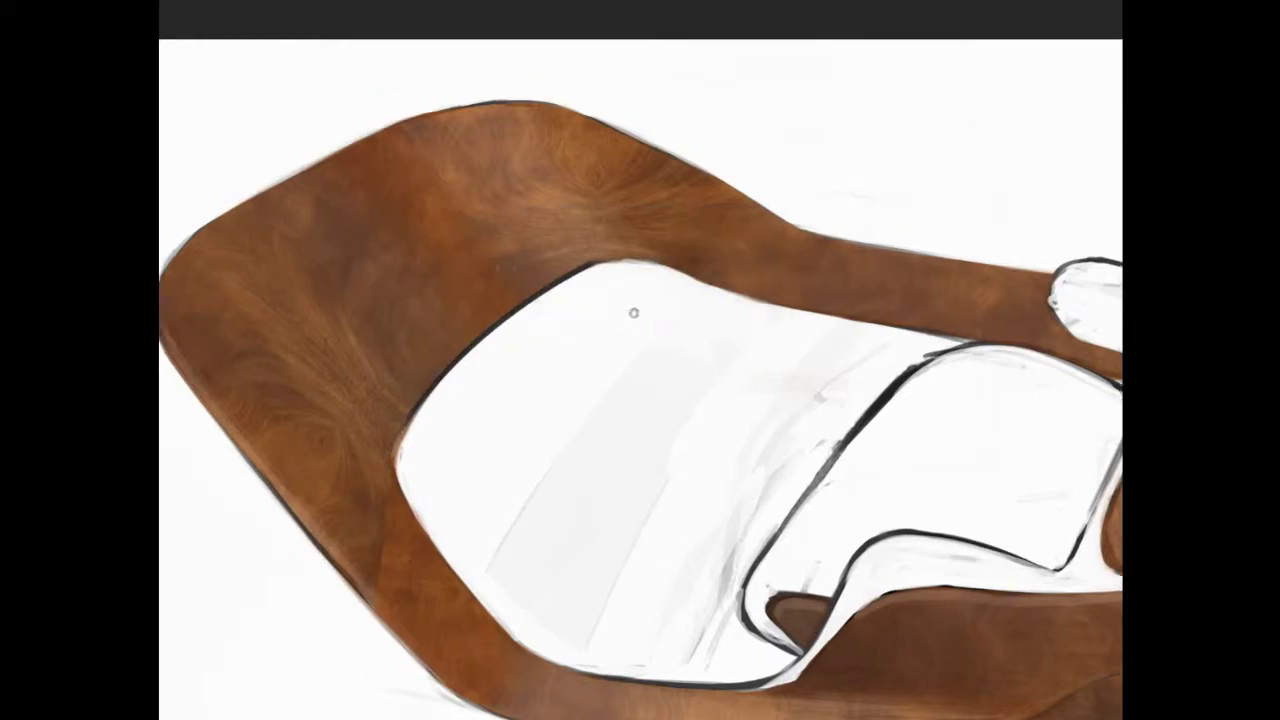
# Continue the dark outline along the inner edge of the frame's rear arm from the opening's upper corner toward the seat cushion.
pyautogui.hotkey('ctrl', '+')
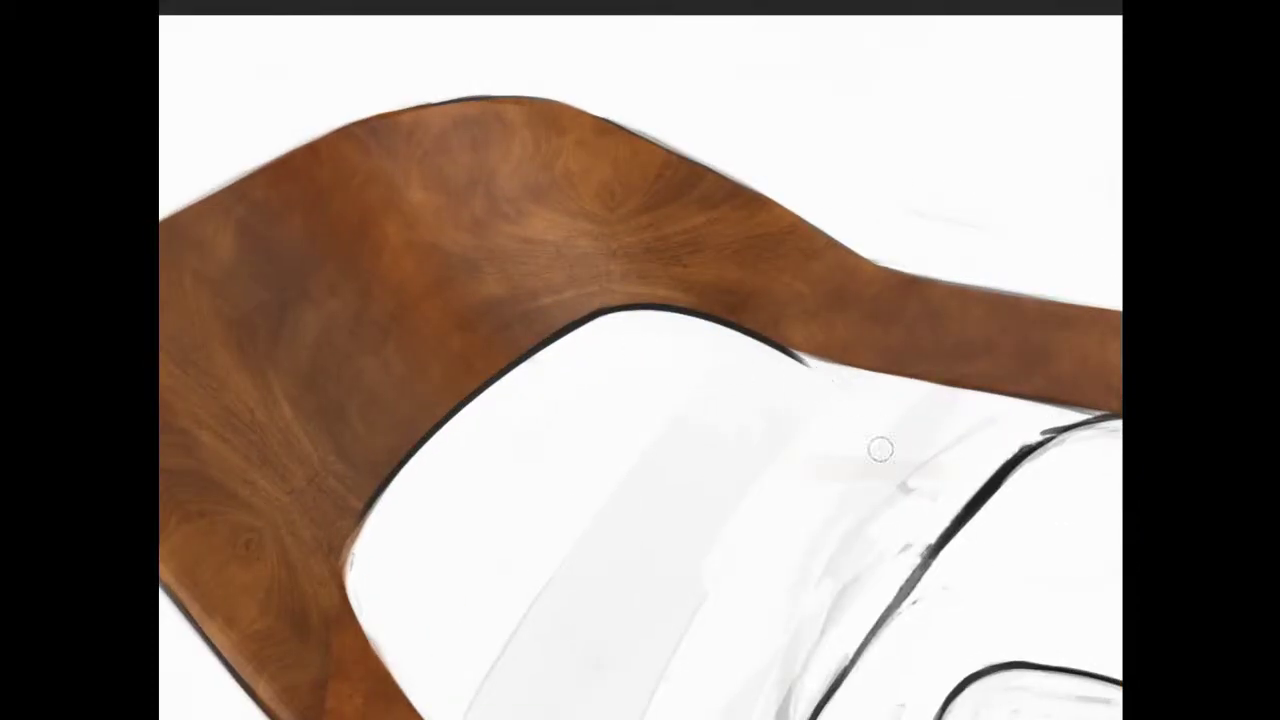
pyautogui.moveTo(668, 221); pyautogui.dragTo(784, 510)
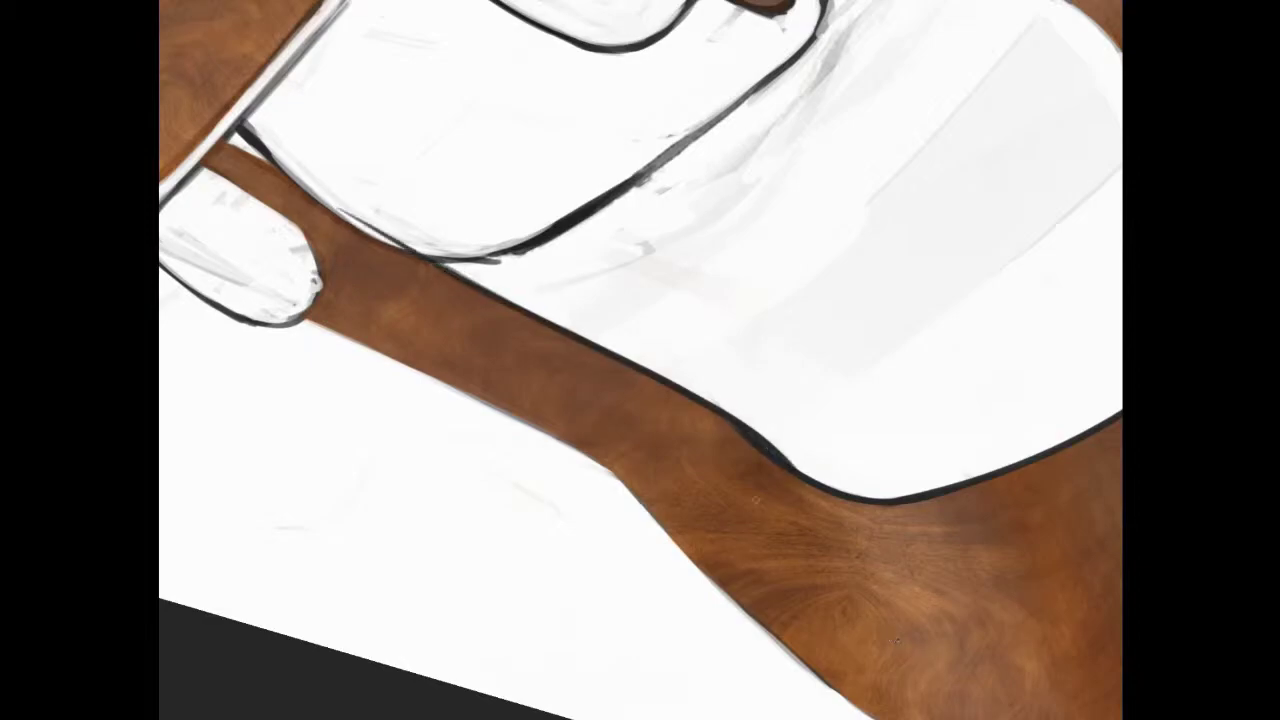
pyautogui.press('5')
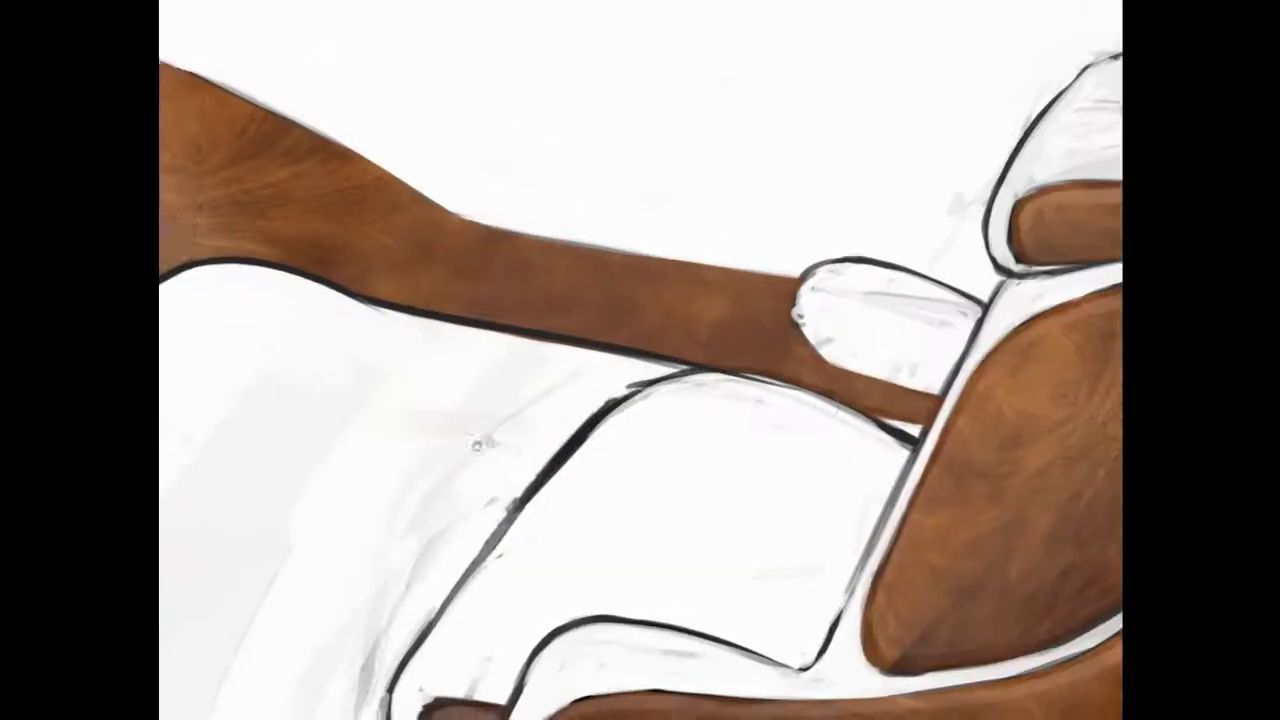
pyautogui.moveTo(763, 423); pyautogui.dragTo(655, 383)
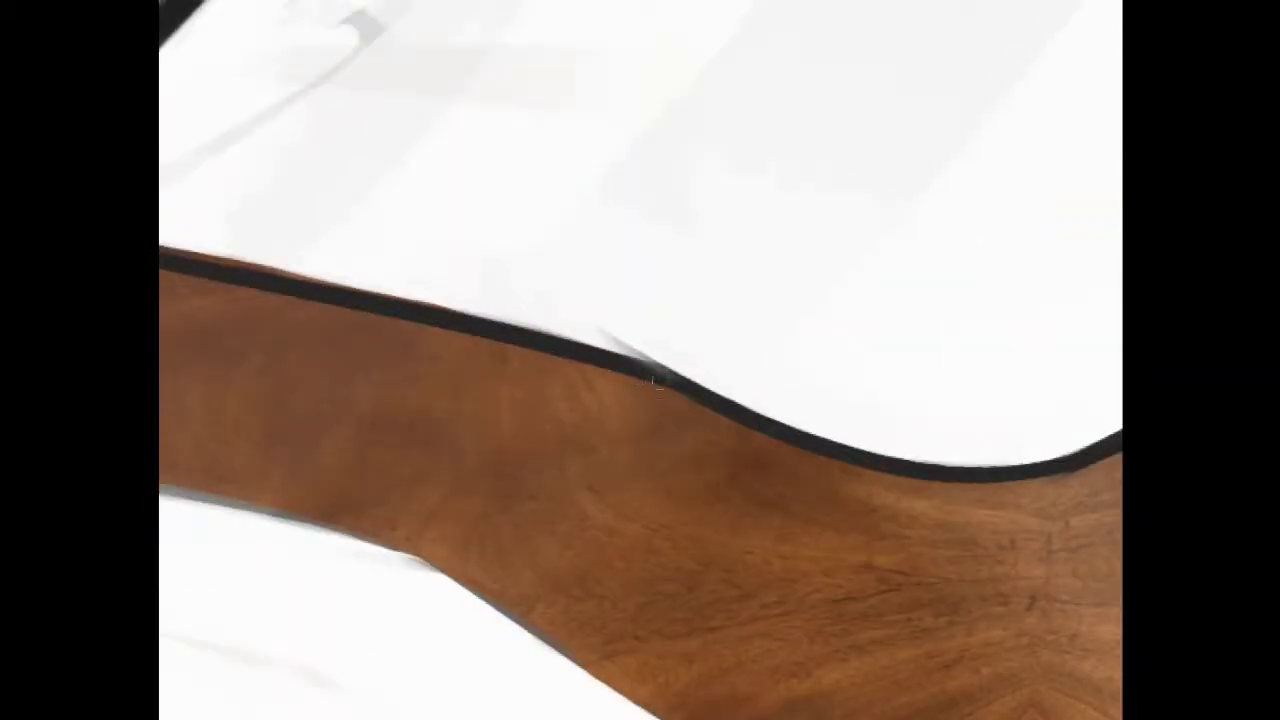
pyautogui.hotkey('ctrl', '0')
pyautogui.moveTo(466, 413)
pyautogui.mouseDown()
pyautogui.moveTo(774, 294)
pyautogui.moveTo(851, 365)
pyautogui.mouseUp()
pyautogui.moveTo(658, 202); pyautogui.dragTo(940, 330)
pyautogui.hotkey('ctrl', 'z')
pyautogui.moveTo(460, 200); pyautogui.dragTo(971, 337)
pyautogui.hotkey('ctrl', 'z')
pyautogui.press('f')
pyautogui.press('f')
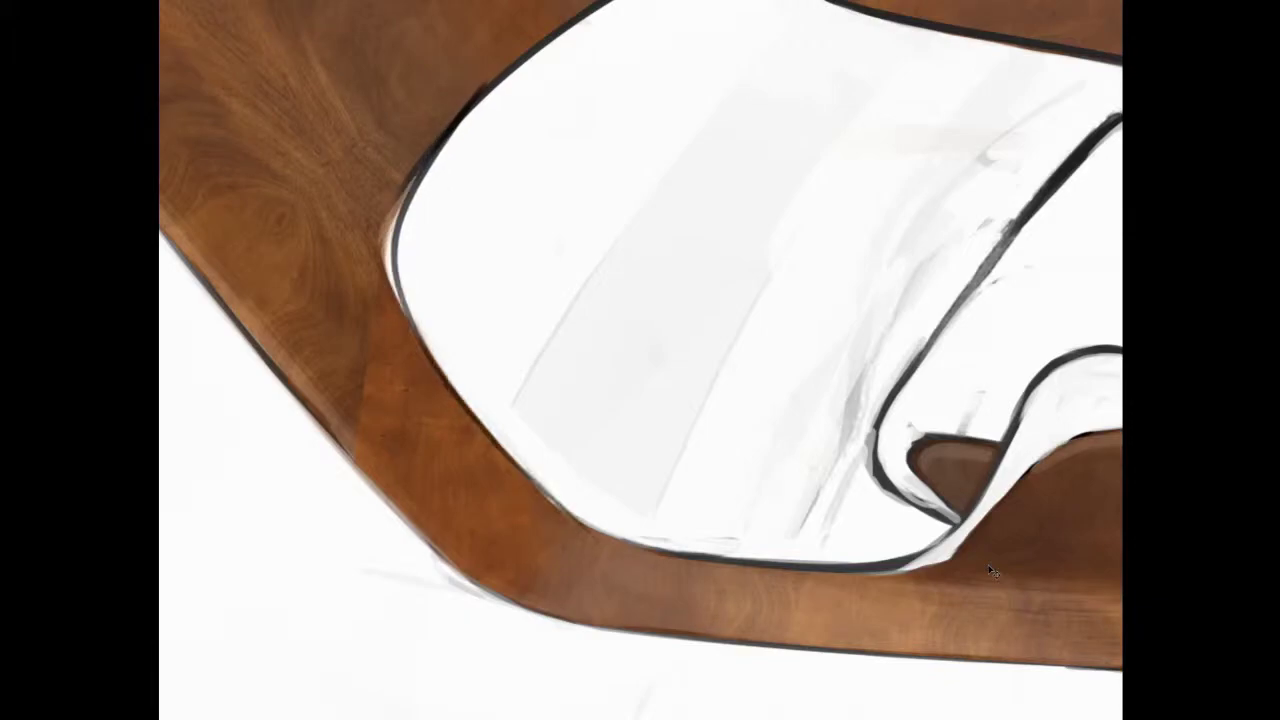
# Transform the outline stroke at the opening's lower front corner so it follows the frame's inner edge.
pyautogui.hotkey('ctrl', 't')
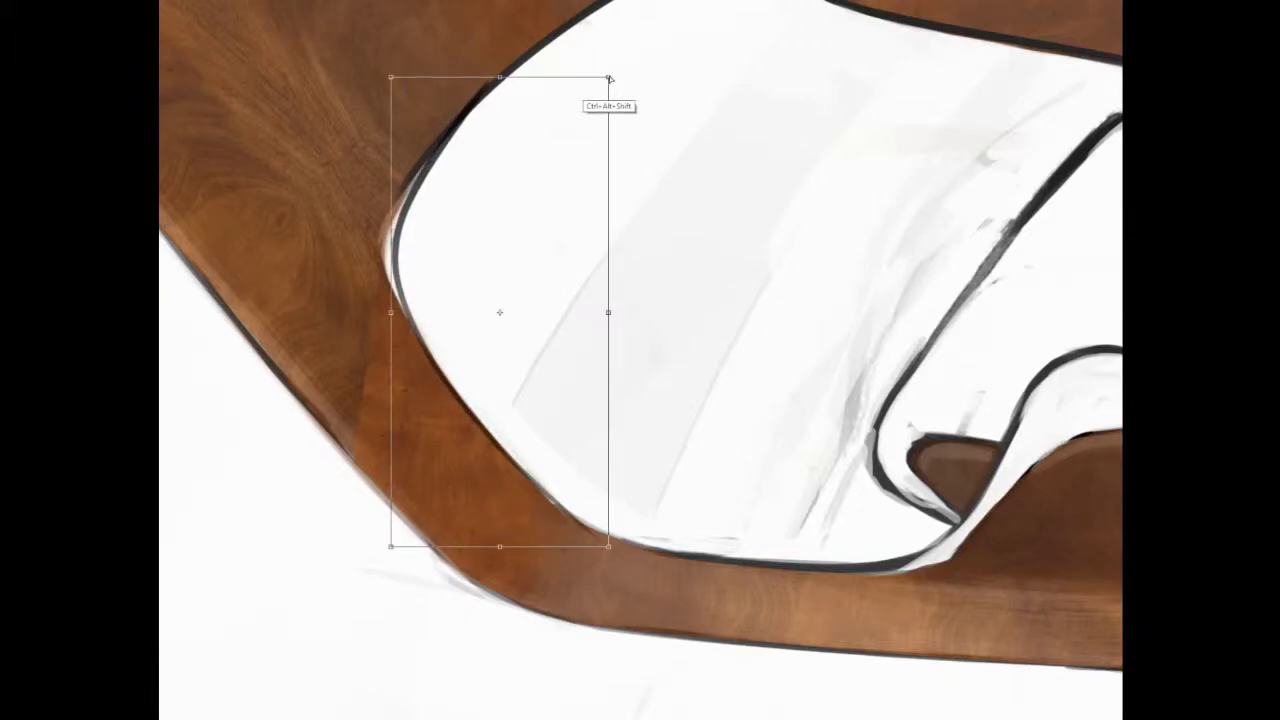
pyautogui.moveTo(609, 74); pyautogui.dragTo(616, 117)
pyautogui.press('Return')
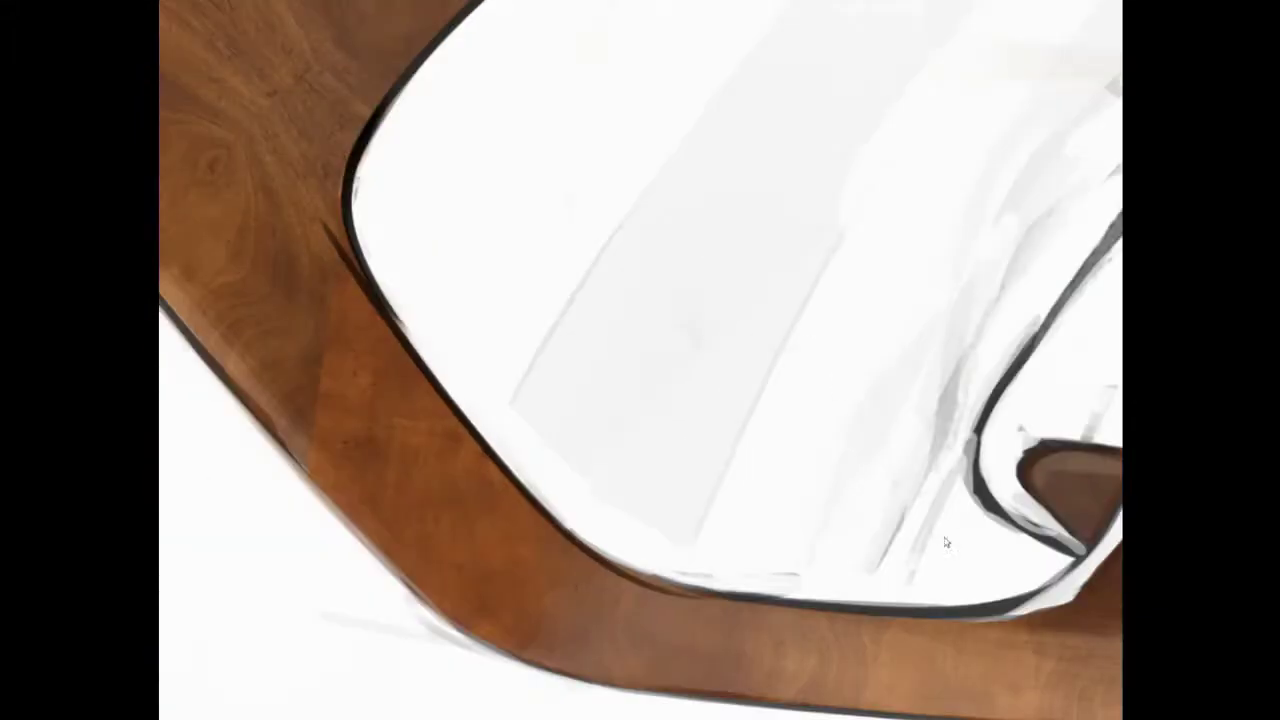
pyautogui.hotkey('ctrl', 't')
pyautogui.press('Return')
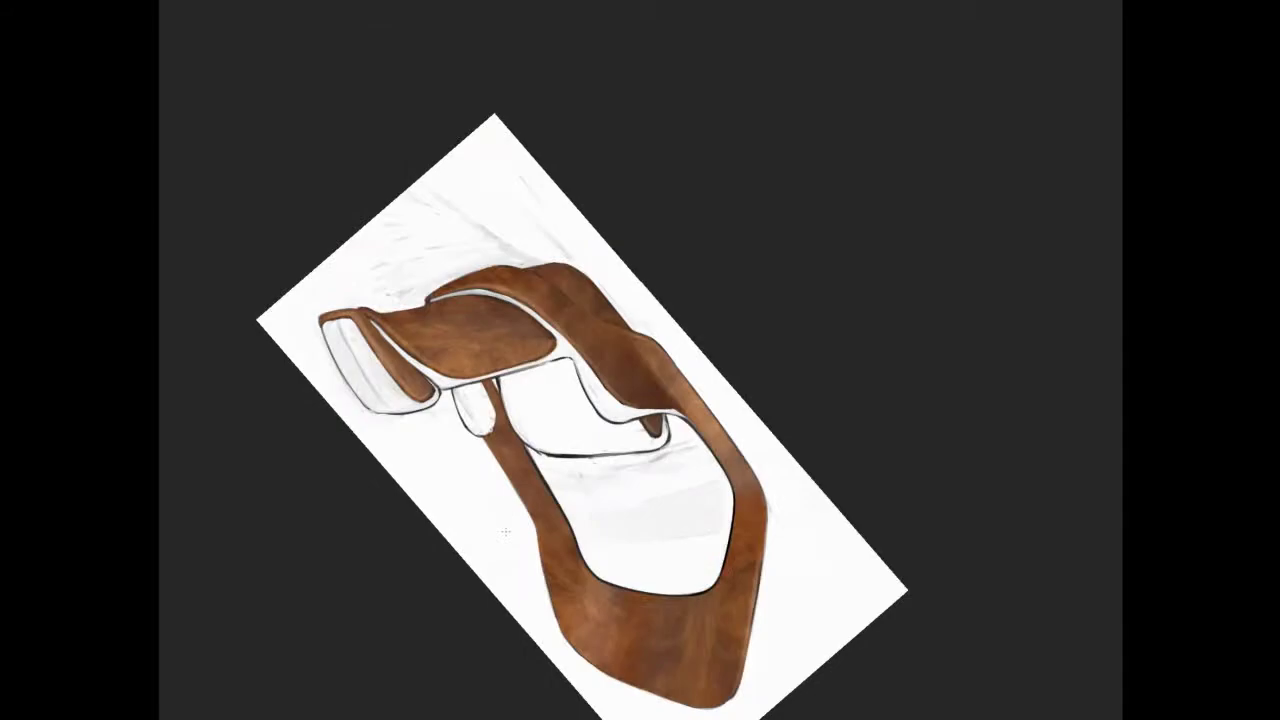
# Add a new layer, draw a dark outline along the seat shell's front upper edge and transform the stroke to fit.
pyautogui.hotkey('ctrl', 'shift', 'n')
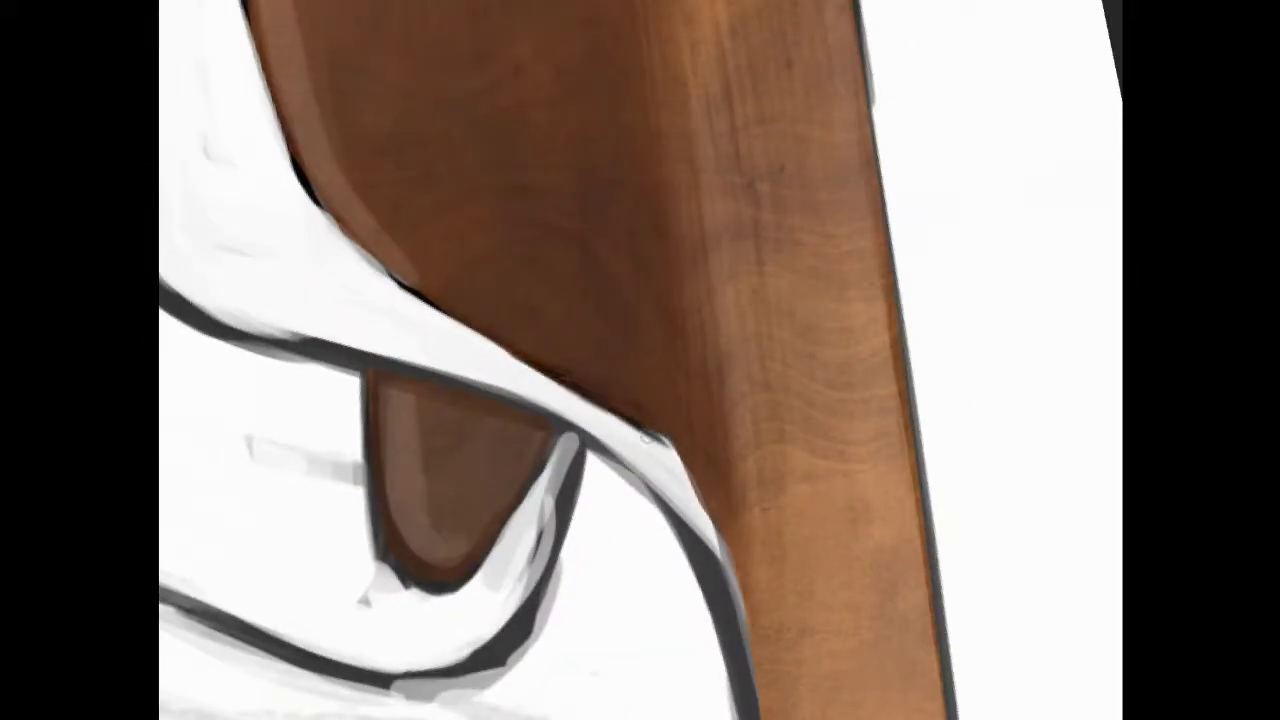
pyautogui.moveTo(646, 437); pyautogui.dragTo(606, 403)
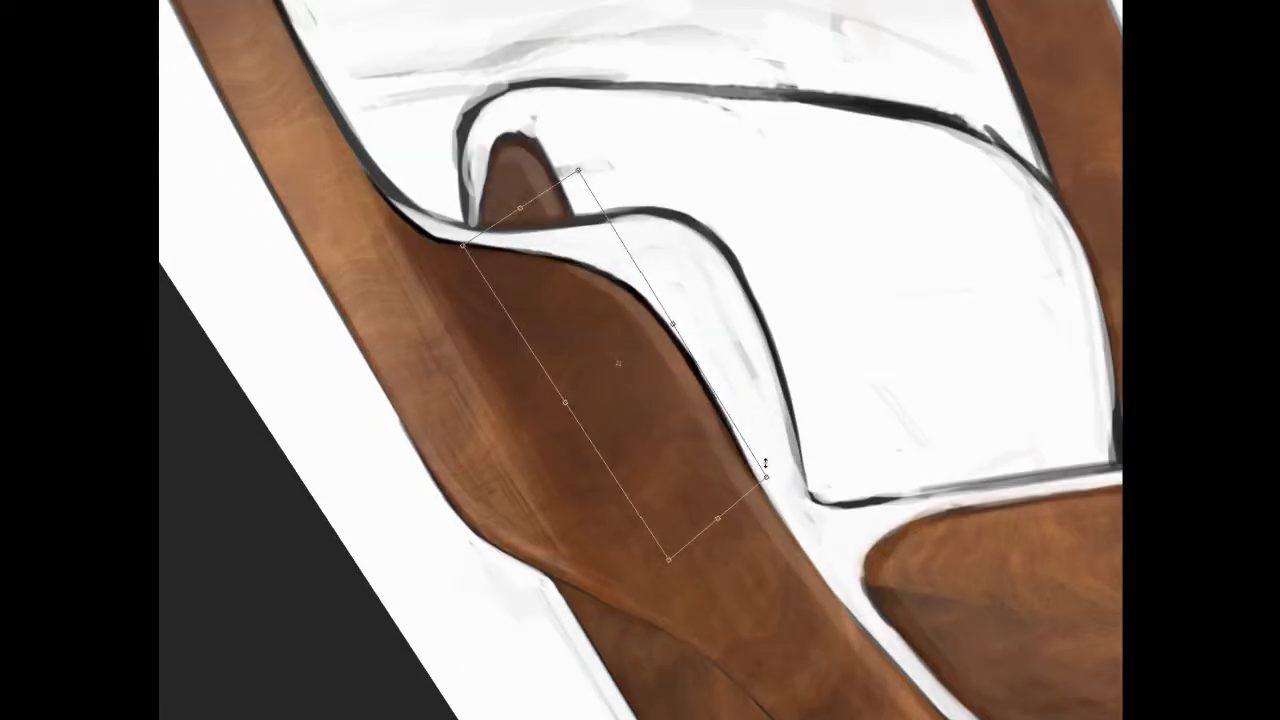
pyautogui.hotkey('ctrl', '0')
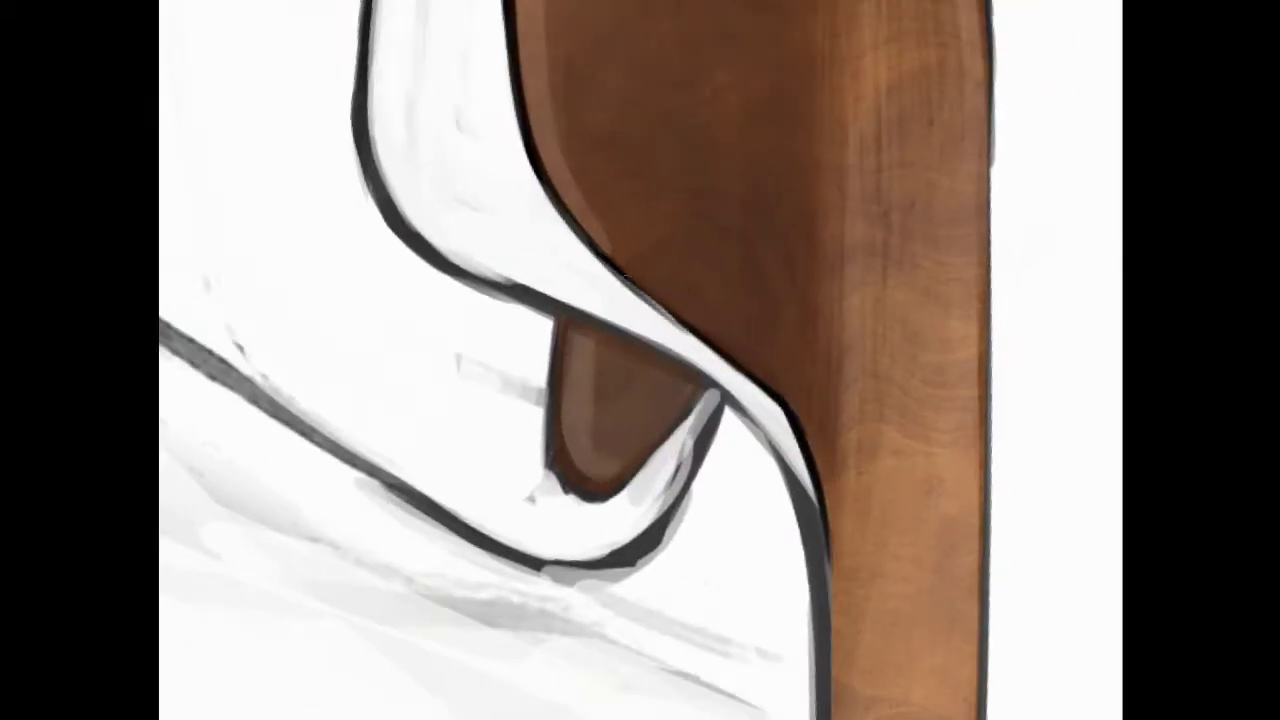
pyautogui.scroll(-5, 783, 700)
# Outline the outer edge of the frame's rear arm with a dark stroke where it widens into the front panel.
pyautogui.moveTo(783, 700); pyautogui.dragTo(943, 503)
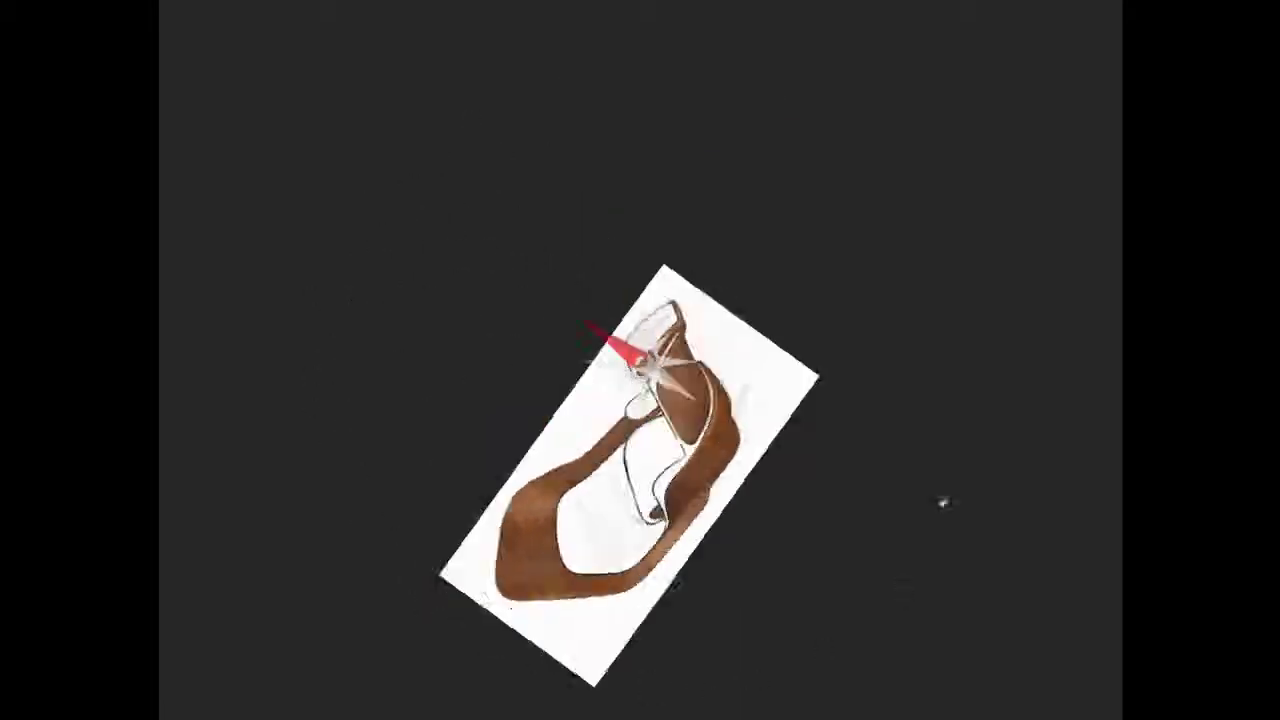
pyautogui.scroll(5, 770, 492)
pyautogui.scroll(3, 770, 492)
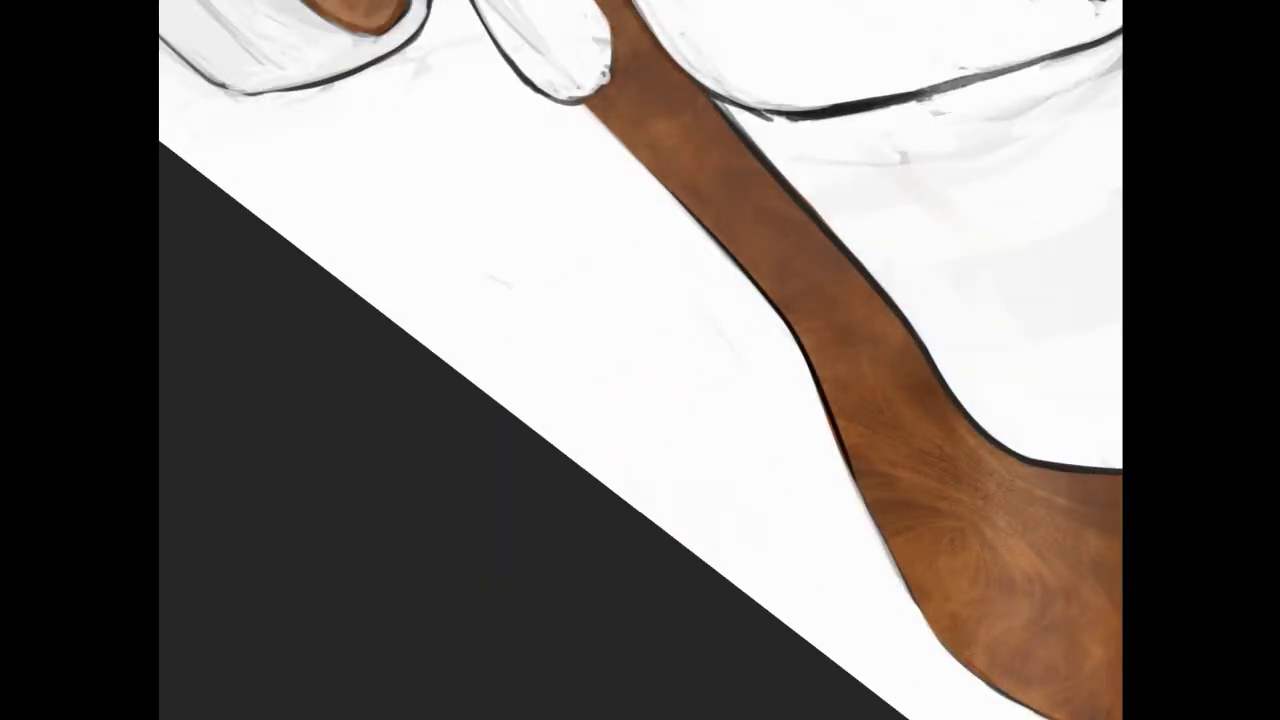
pyautogui.scroll(-5, 640, 360)
# Redraw the seat cushion's contour with clean dark strokes where it meets the backrest and the shell's white rim.
pyautogui.moveTo(677, 400); pyautogui.dragTo(866, 414)
pyautogui.scroll(5, 779, 320)
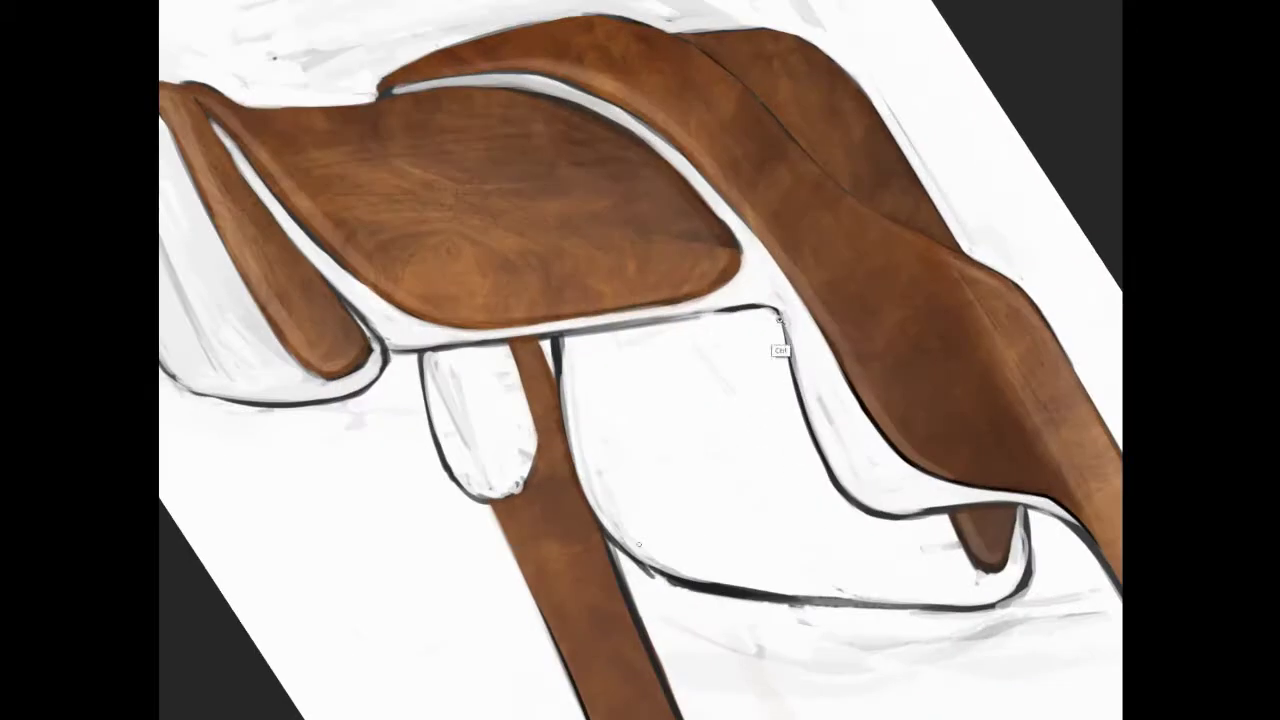
pyautogui.scroll(5, 779, 320)
pyautogui.scroll(-5, 937, 453)
pyautogui.moveTo(700, 420); pyautogui.dragTo(760, 310)
pyautogui.scroll(5, 738, 390)
pyautogui.scroll(-5, 630, 301)
pyautogui.scroll(5, 793, 299)
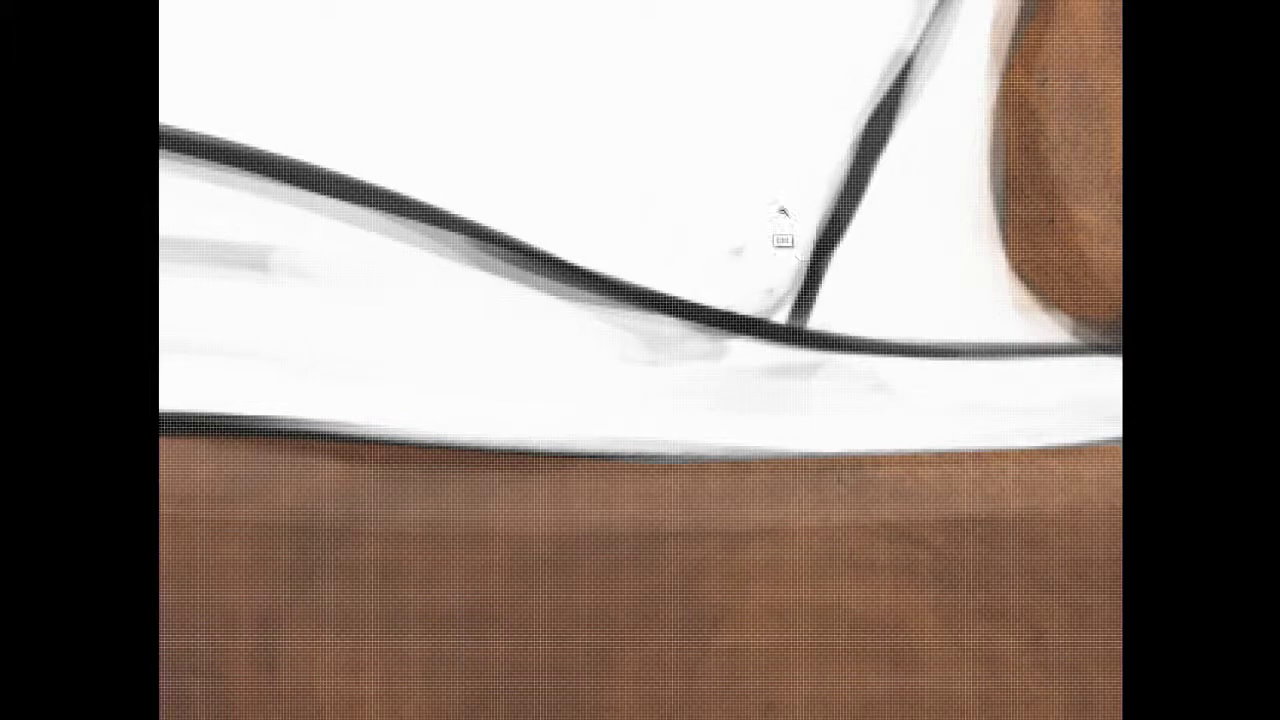
# Outline the seat shell's lower rear edge and the seam between the shell and the base panel with dark strokes.
pyautogui.scroll(-5, 783, 213)
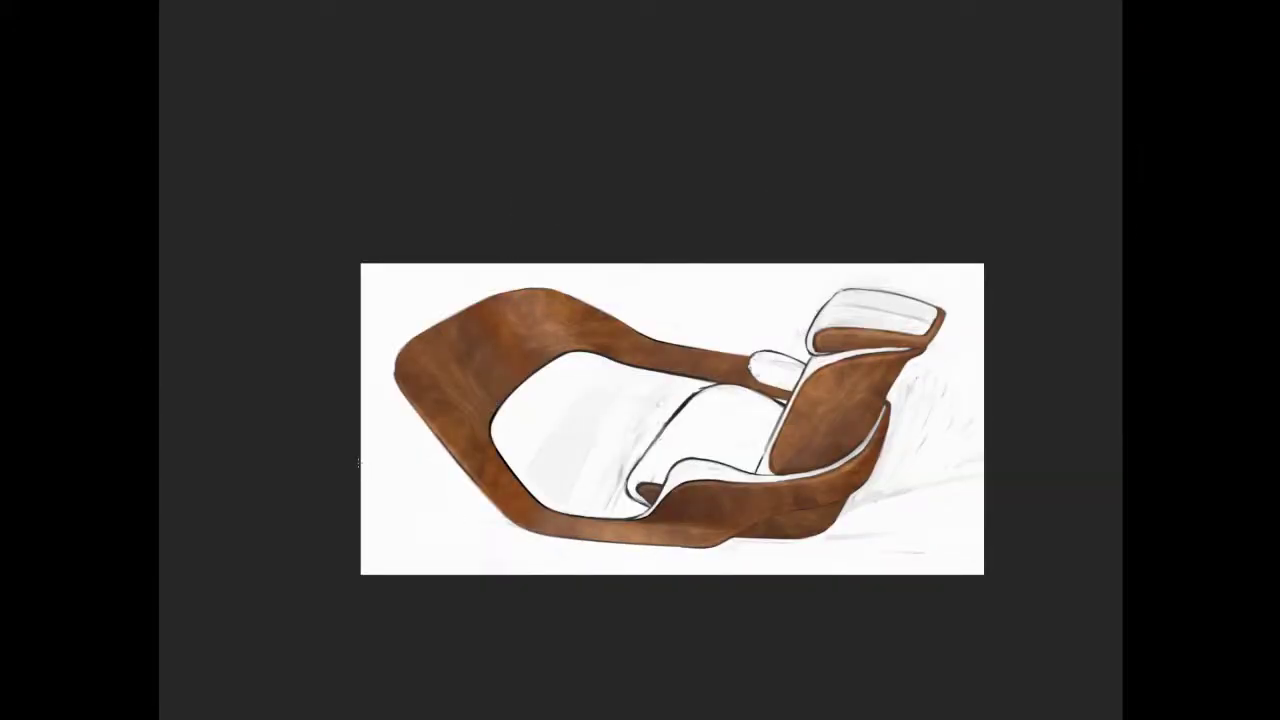
pyautogui.scroll(5, 683, 466)
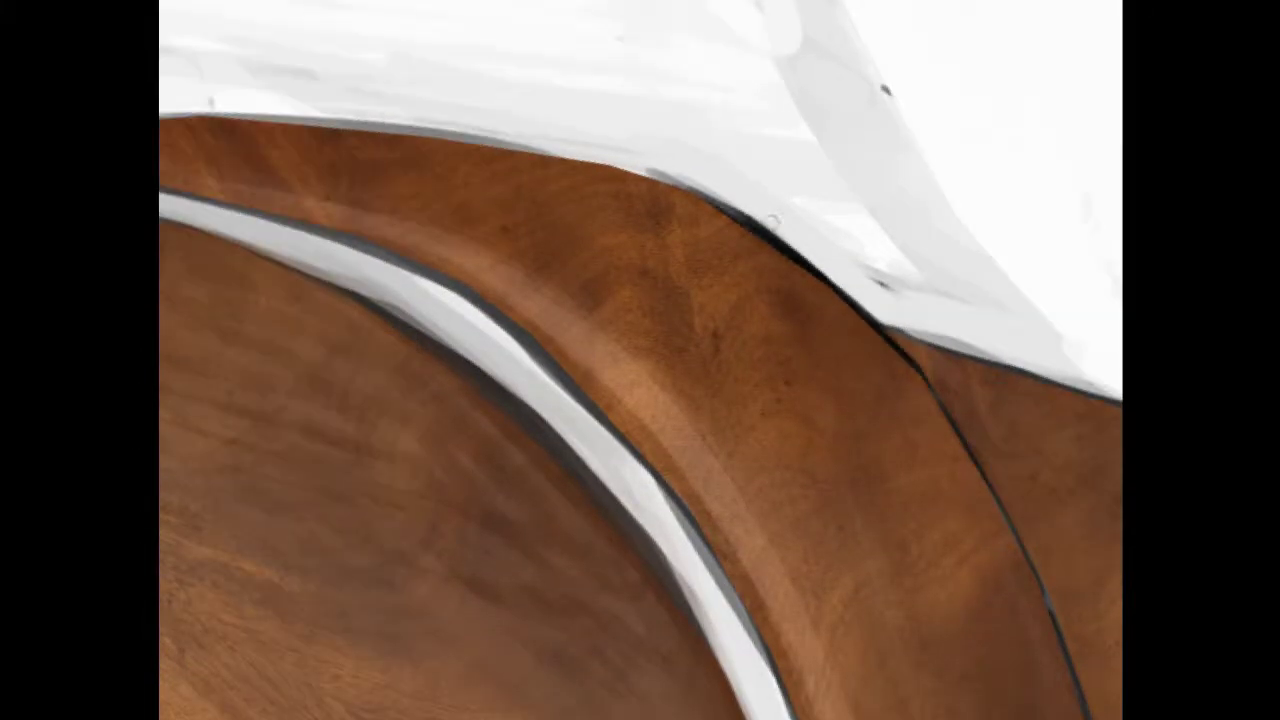
pyautogui.press('Tab')
pyautogui.scroll(-6, 709, 289)
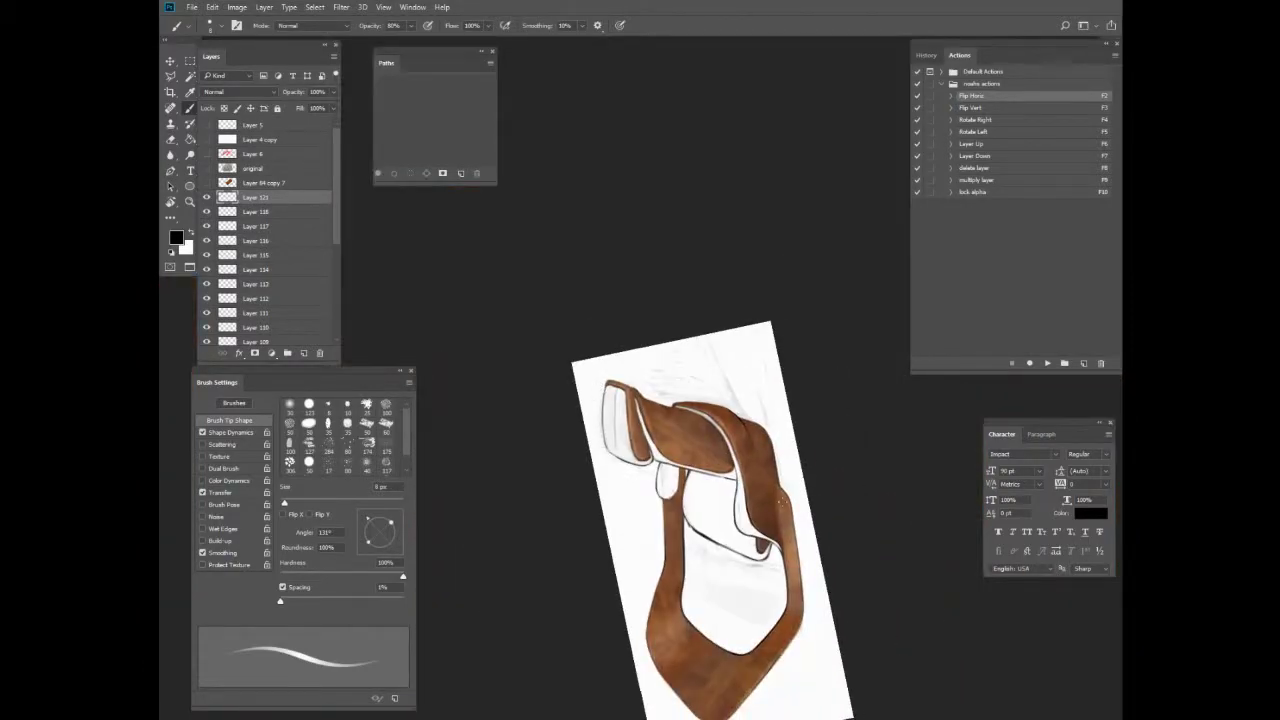
pyautogui.press('Tab')
pyautogui.scroll(6, 663, 433)
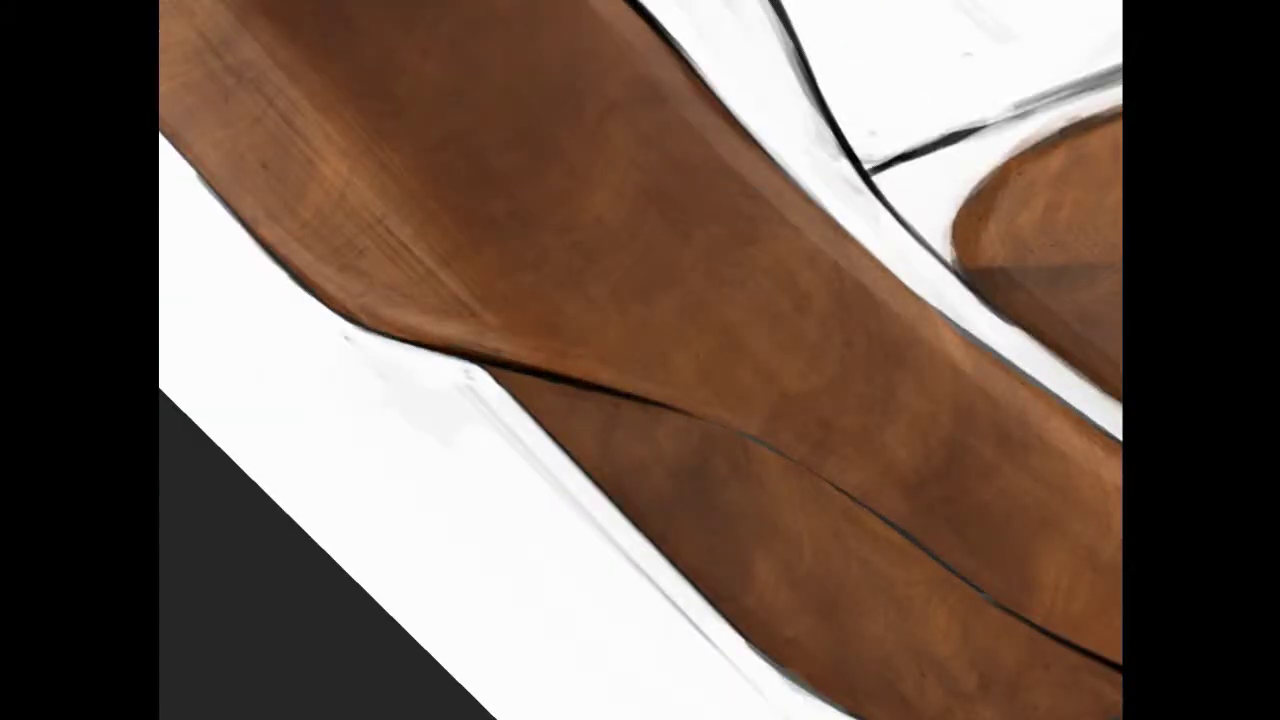
# Draw a dark stroke around the base panel's outer curve and transform it to match the panel's edge.
pyautogui.scroll(-6, 511, 534)
pyautogui.scroll(4, 714, 275)
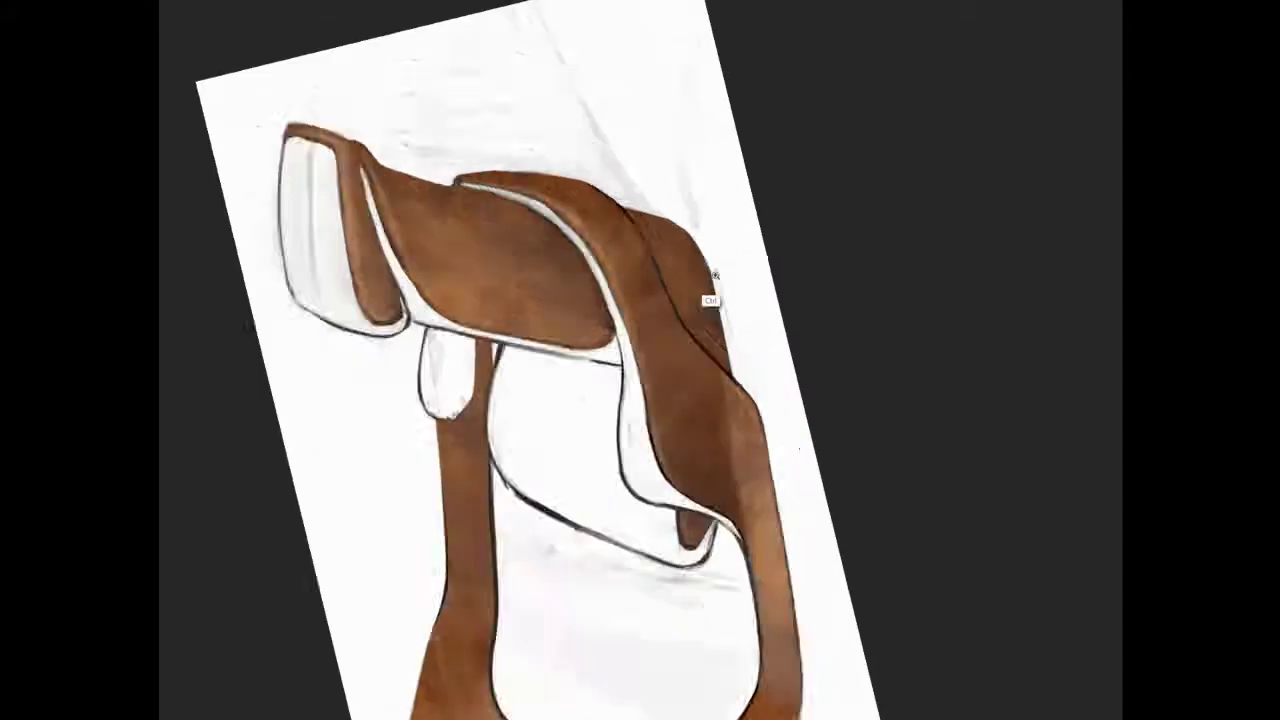
pyautogui.scroll(3, 714, 275)
pyautogui.hotkey('ctrl', 't')
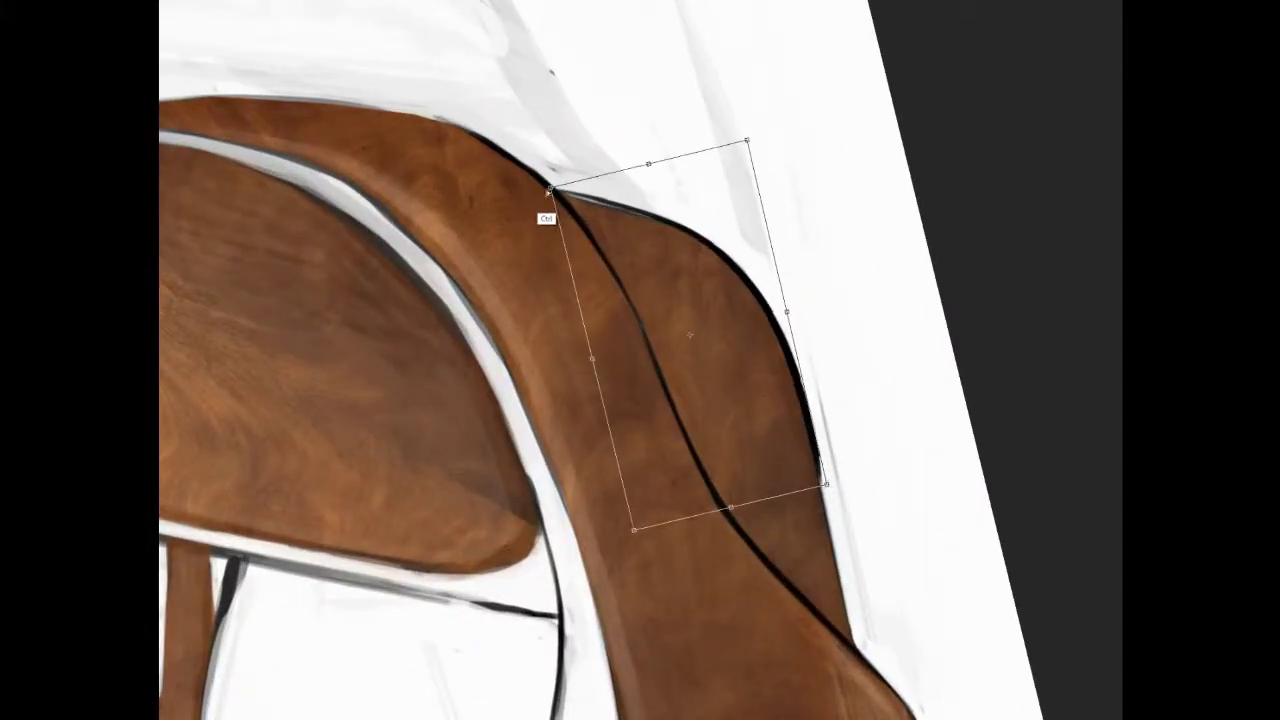
pyautogui.press('Return')
# Redraw the dark outline along the frame's rear outer edge between the shell's tip and the base panel.
pyautogui.scroll(-5, 640, 360)
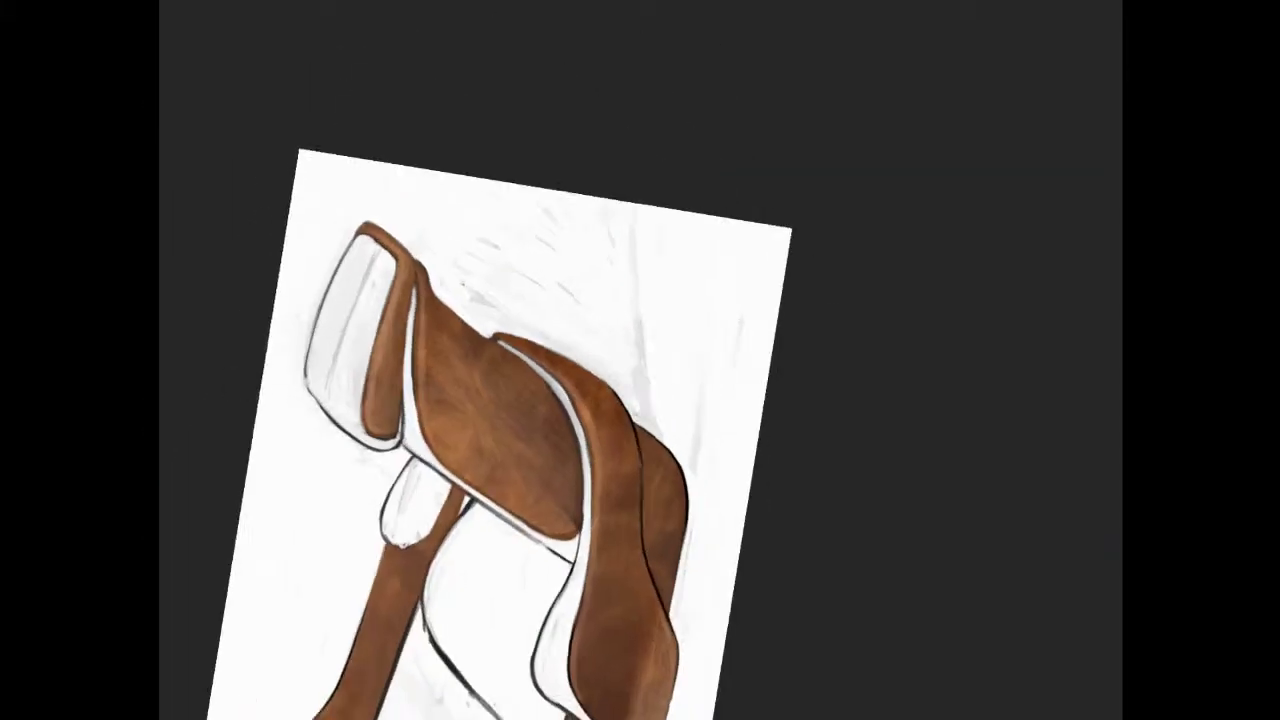
pyautogui.scroll(5, 640, 360)
pyautogui.scroll(-5, 800, 570)
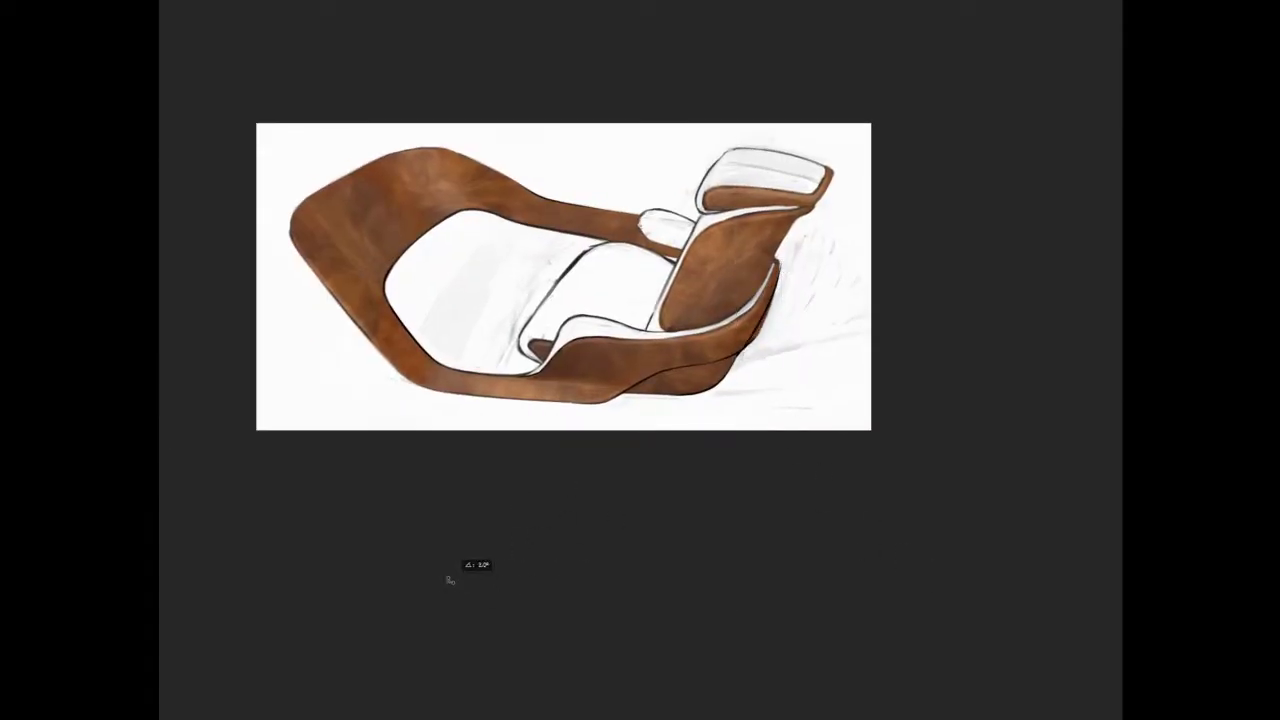
pyautogui.scroll(5, 660, 365)
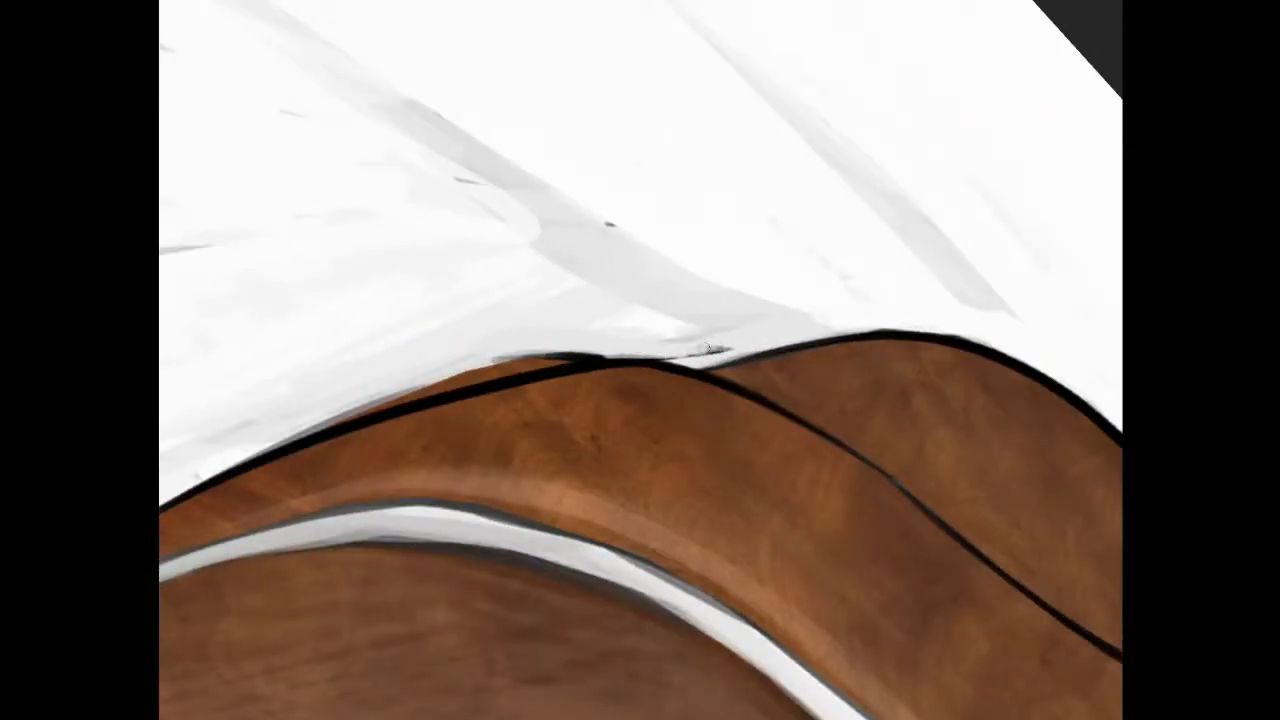
pyautogui.moveTo(587, 440); pyautogui.dragTo(707, 287)
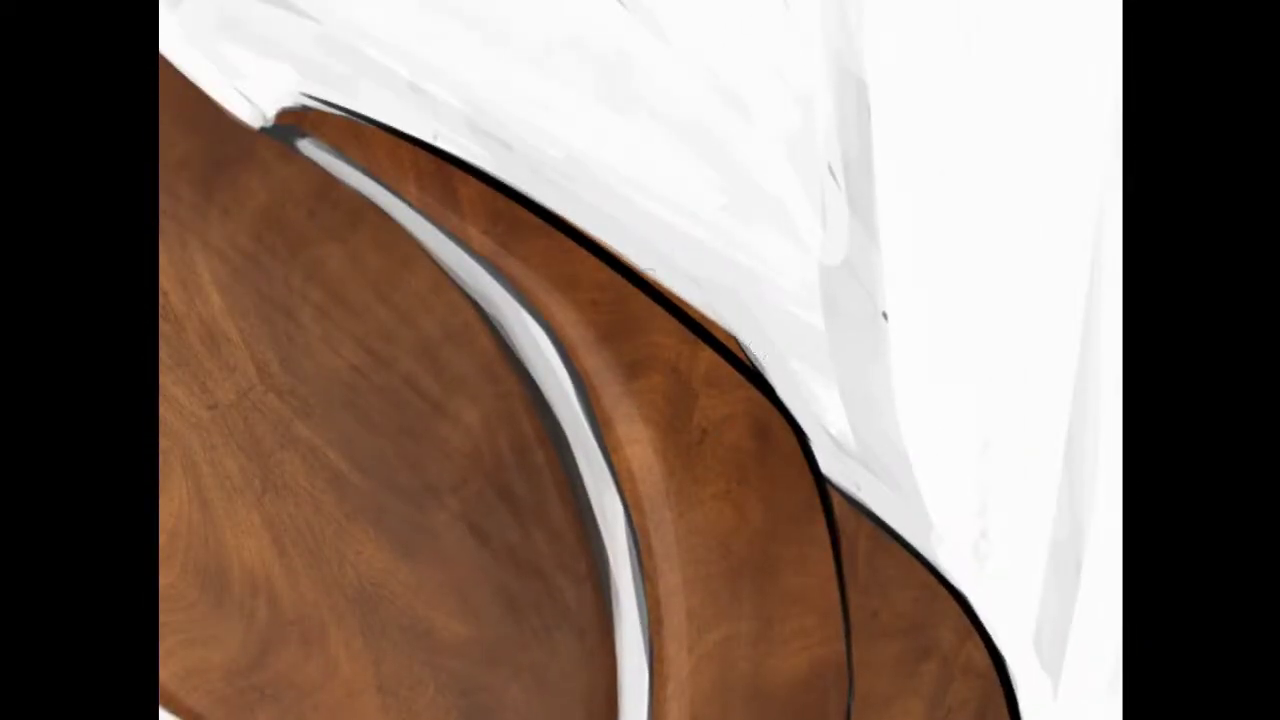
pyautogui.moveTo(560, 191); pyautogui.dragTo(356, 200)
pyautogui.moveTo(545, 272); pyautogui.dragTo(676, 297)
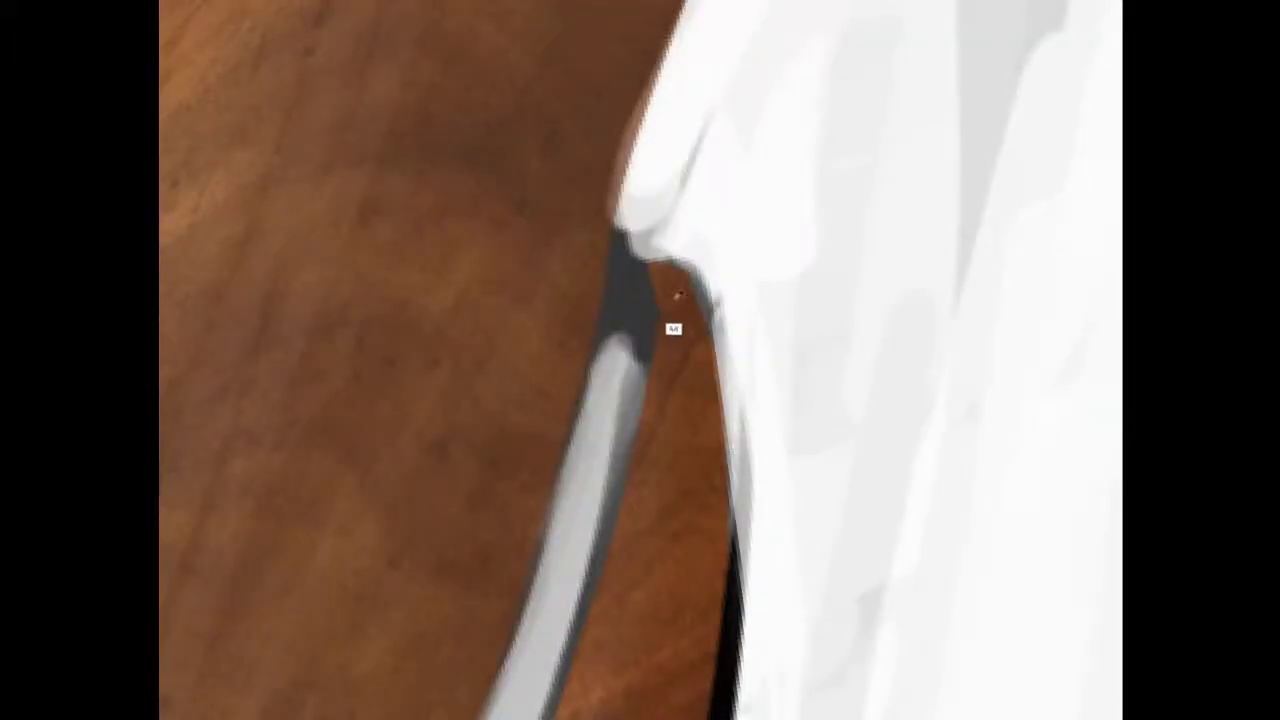
# Outline the rounded outer corner of the frame's front panel with a dark stroke and fit it to the wood edge.
pyautogui.hotkey('ctrl', '0')
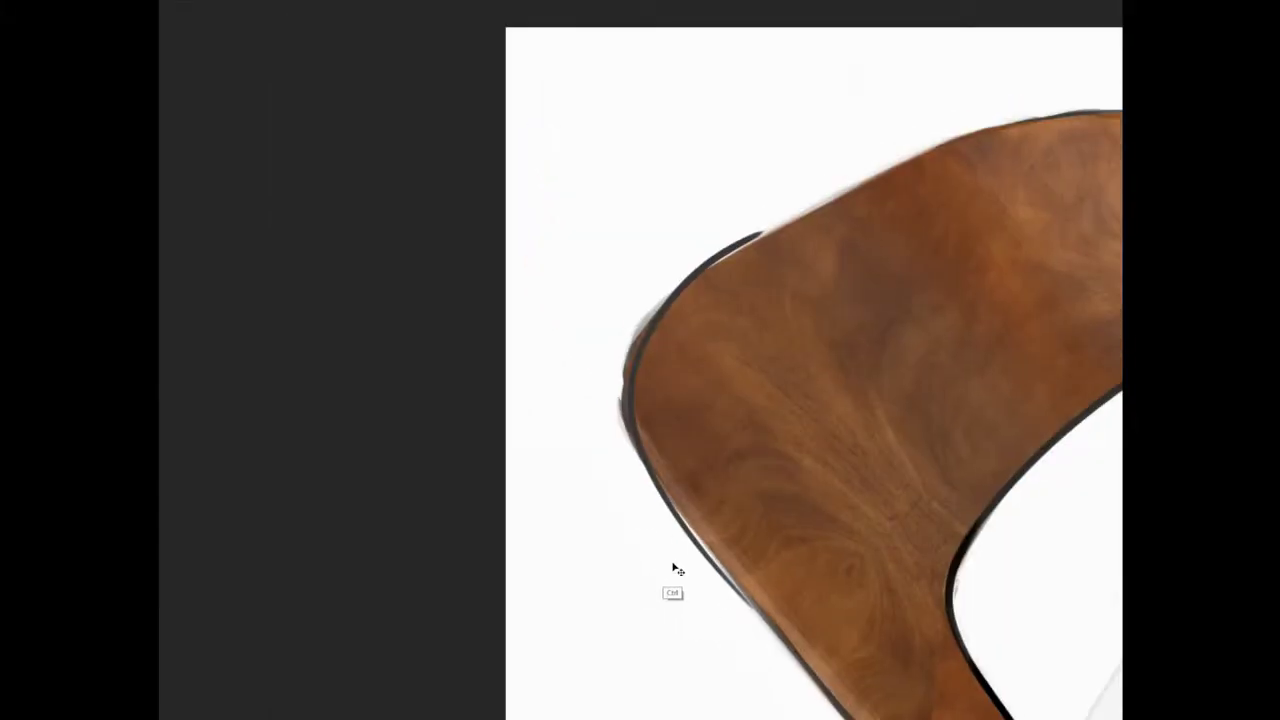
pyautogui.moveTo(674, 571); pyautogui.dragTo(652, 515)
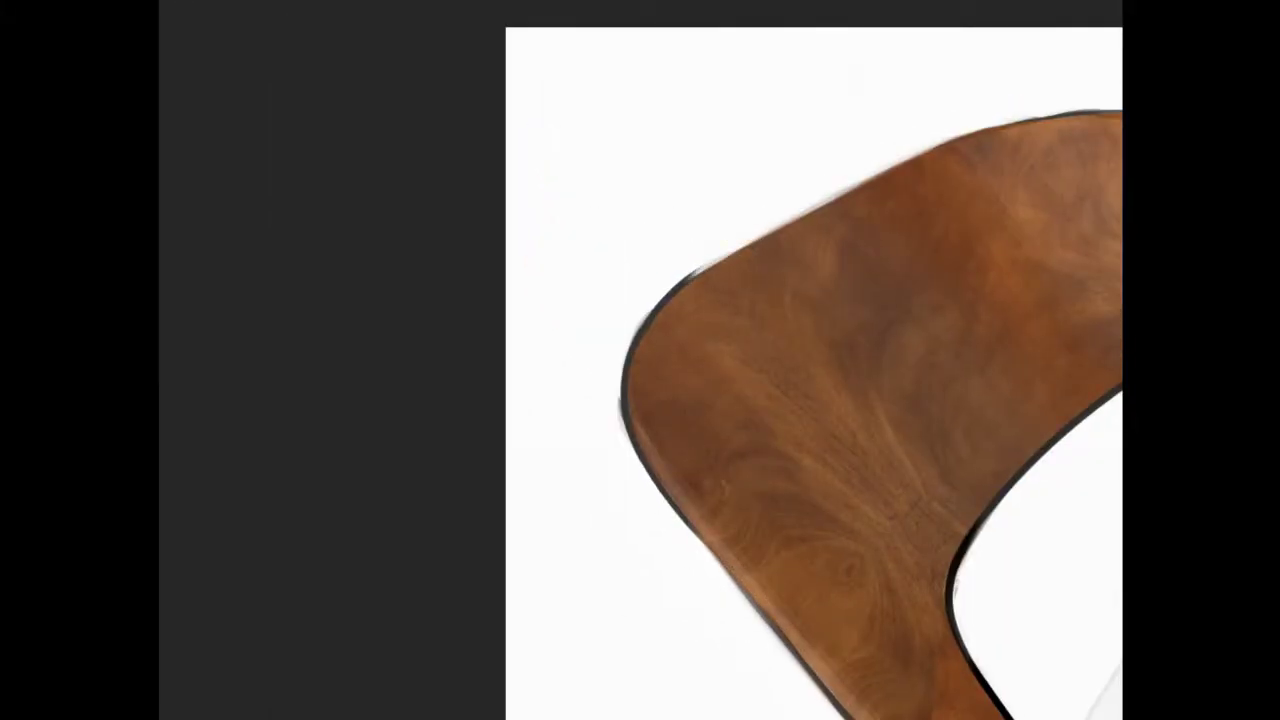
pyautogui.moveTo(640, 420); pyautogui.dragTo(525, 157)
pyautogui.press('Escape')
pyautogui.moveTo(657, 497); pyautogui.dragTo(453, 495)
# Merge the chair's visible sketch, texture and outline layers into one layer and move it below Layer 84 copy 5.
pyautogui.press('Tab')
pyautogui.scroll(-10, 276, 209)
pyautogui.click(253, 251)
pyautogui.keyDown('shift'); pyautogui.click(277, 294); pyautogui.keyUp('shift')
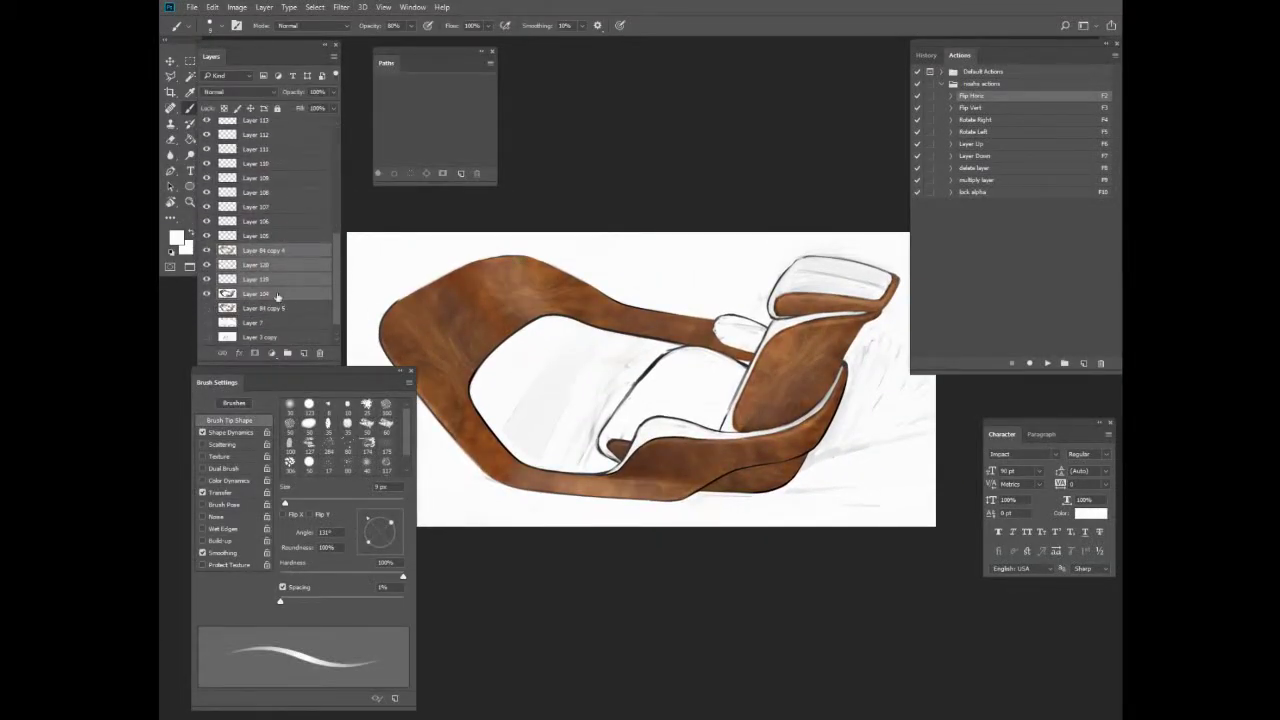
pyautogui.scroll(10, 278, 290)
pyautogui.keyDown('shift'); pyautogui.click(285, 198); pyautogui.keyUp('shift')
pyautogui.hotkey('ctrl', 'e')
pyautogui.hotkey('ctrl', '-')
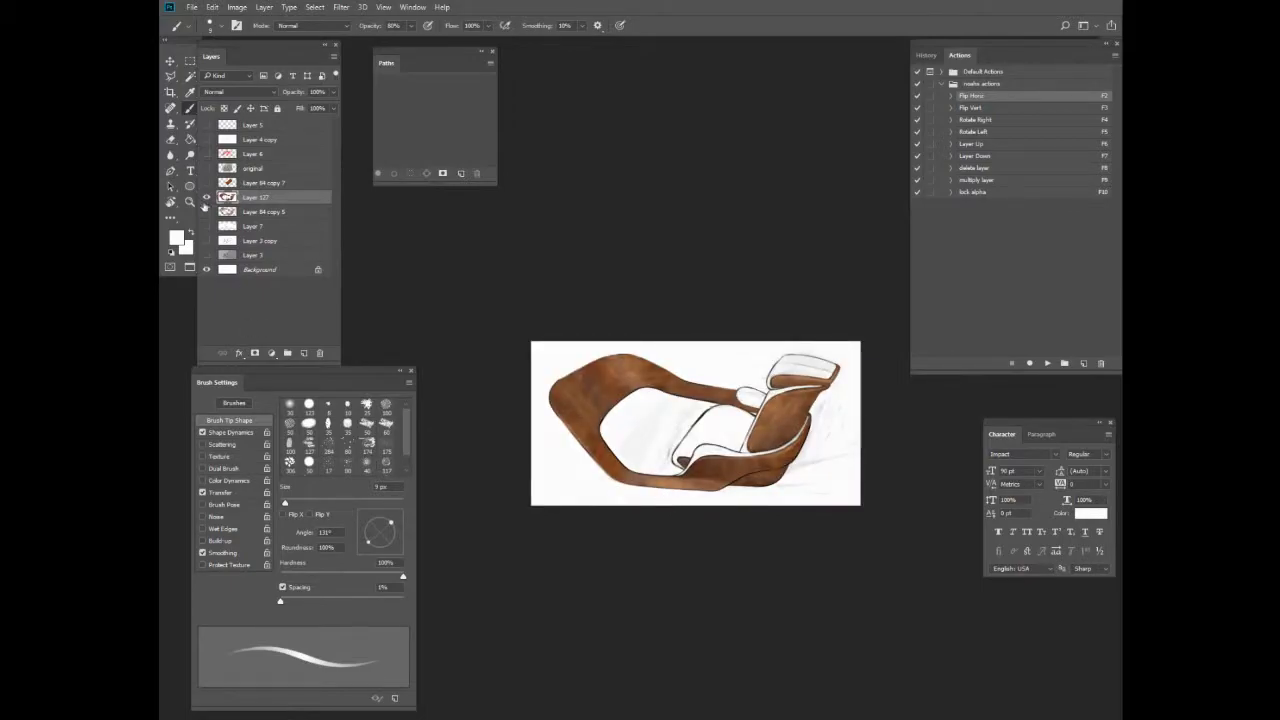
pyautogui.press('F7')
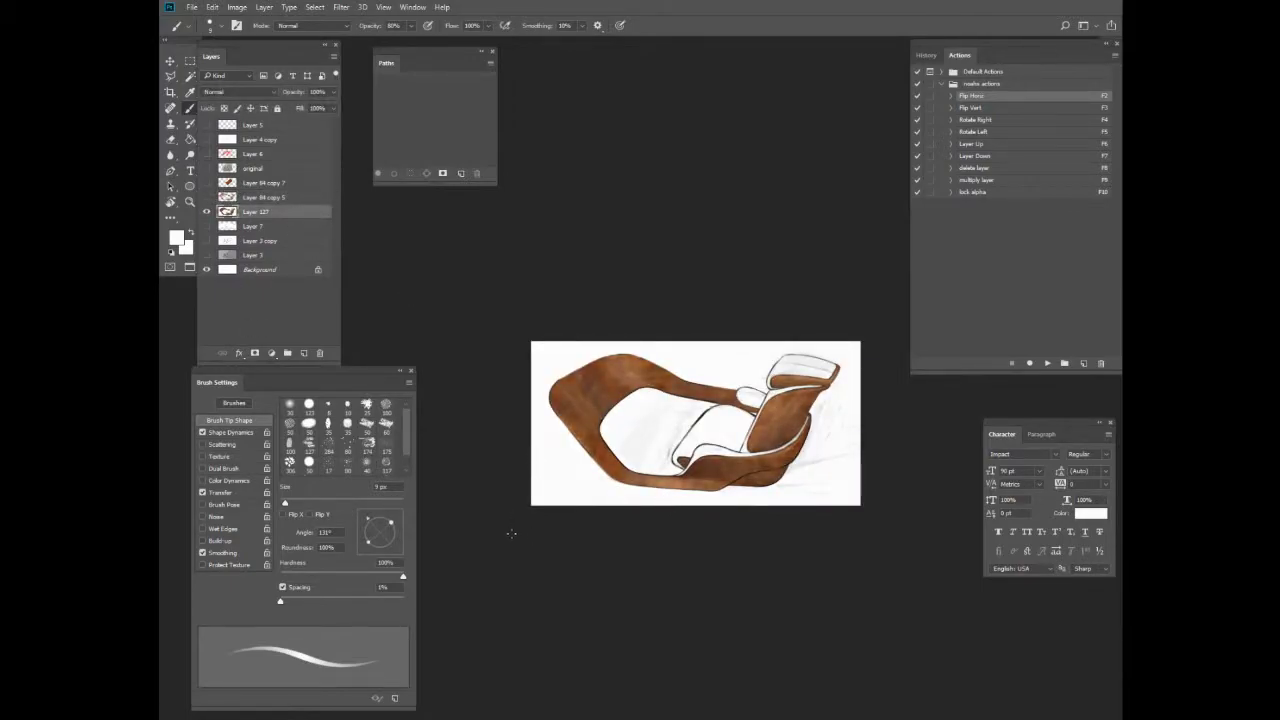
pyautogui.scroll(2, 592, 530)
# Lasso the narrow outer side of the frame's front panel and copy the selected area to a new layer.
pyautogui.press('l')
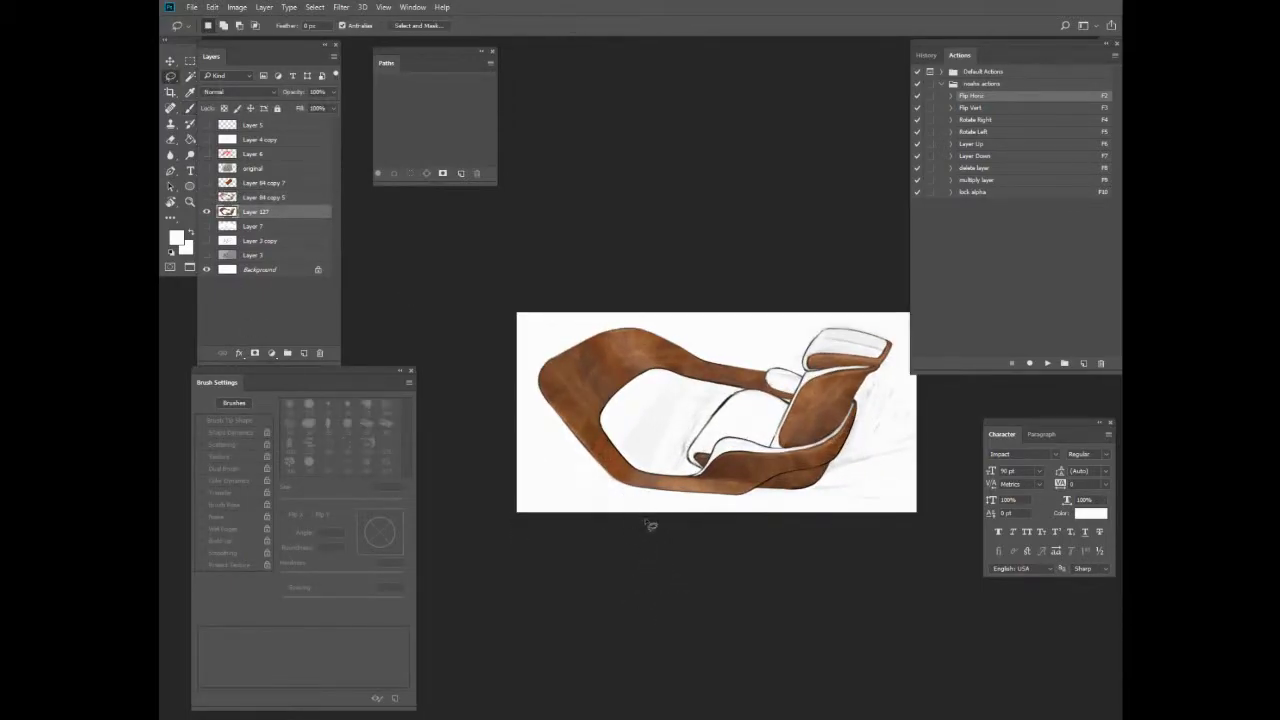
pyautogui.moveTo(613, 433); pyautogui.dragTo(632, 460)
pyautogui.press('r')
pyautogui.moveTo(649, 466)
pyautogui.mouseDown()
pyautogui.moveTo(586, 157)
pyautogui.moveTo(645, 156)
pyautogui.mouseUp()
pyautogui.press('f')
pyautogui.scroll(3, 712, 366)
pyautogui.moveTo(862, 445)
pyautogui.mouseDown()
pyautogui.moveTo(771, 231)
pyautogui.moveTo(604, 120)
pyautogui.mouseUp()
pyautogui.moveTo(817, 395); pyautogui.dragTo(835, 430)
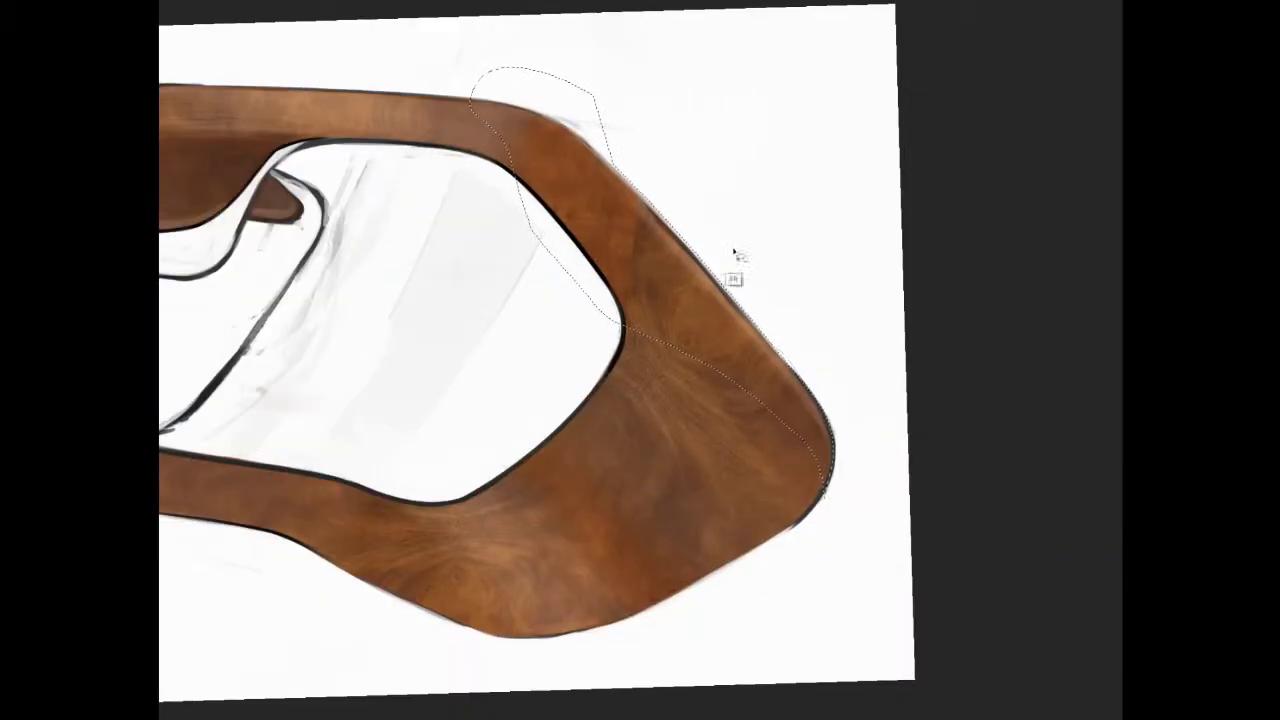
pyautogui.moveTo(737, 257)
pyautogui.mouseDown()
pyautogui.moveTo(903, 377)
pyautogui.moveTo(834, 263)
pyautogui.moveTo(800, 270)
pyautogui.mouseUp()
pyautogui.moveTo(687, 230); pyautogui.dragTo(791, 300)
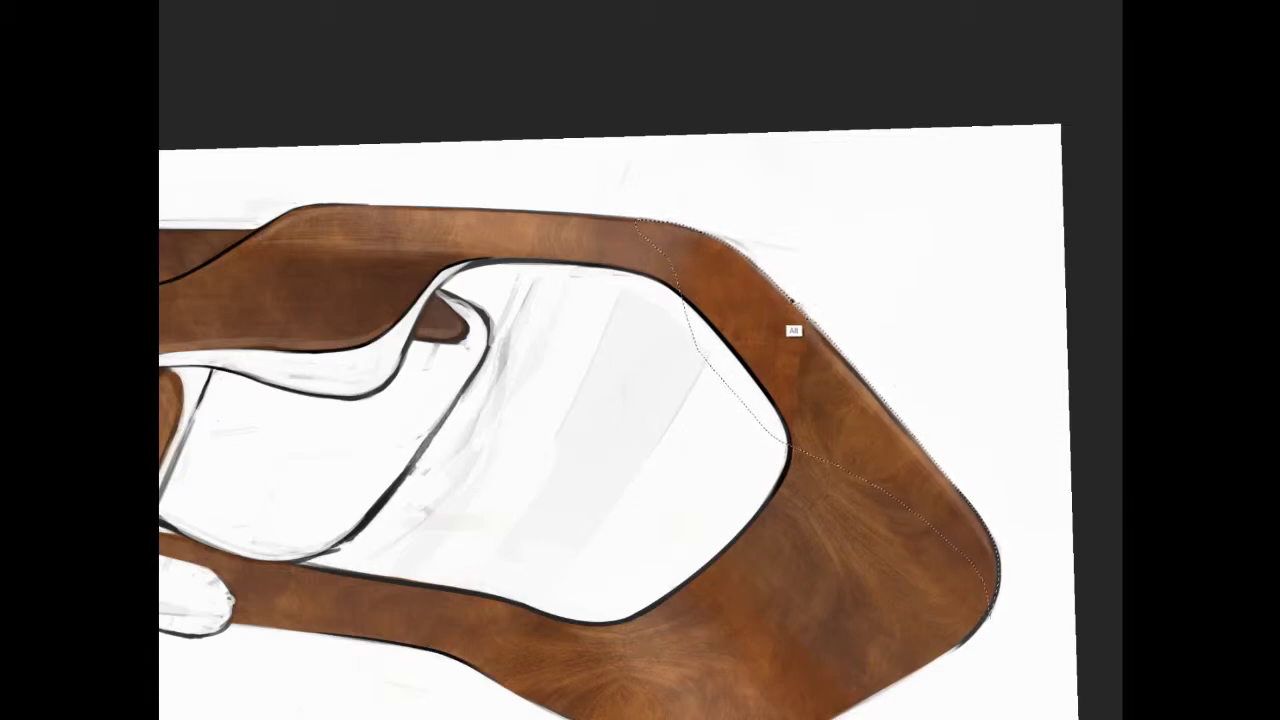
pyautogui.moveTo(791, 466)
pyautogui.mouseDown()
pyautogui.moveTo(693, 442)
pyautogui.moveTo(642, 304)
pyautogui.mouseUp()
pyautogui.press('Escape')
pyautogui.scroll(-3, 574, 364)
pyautogui.press('f')
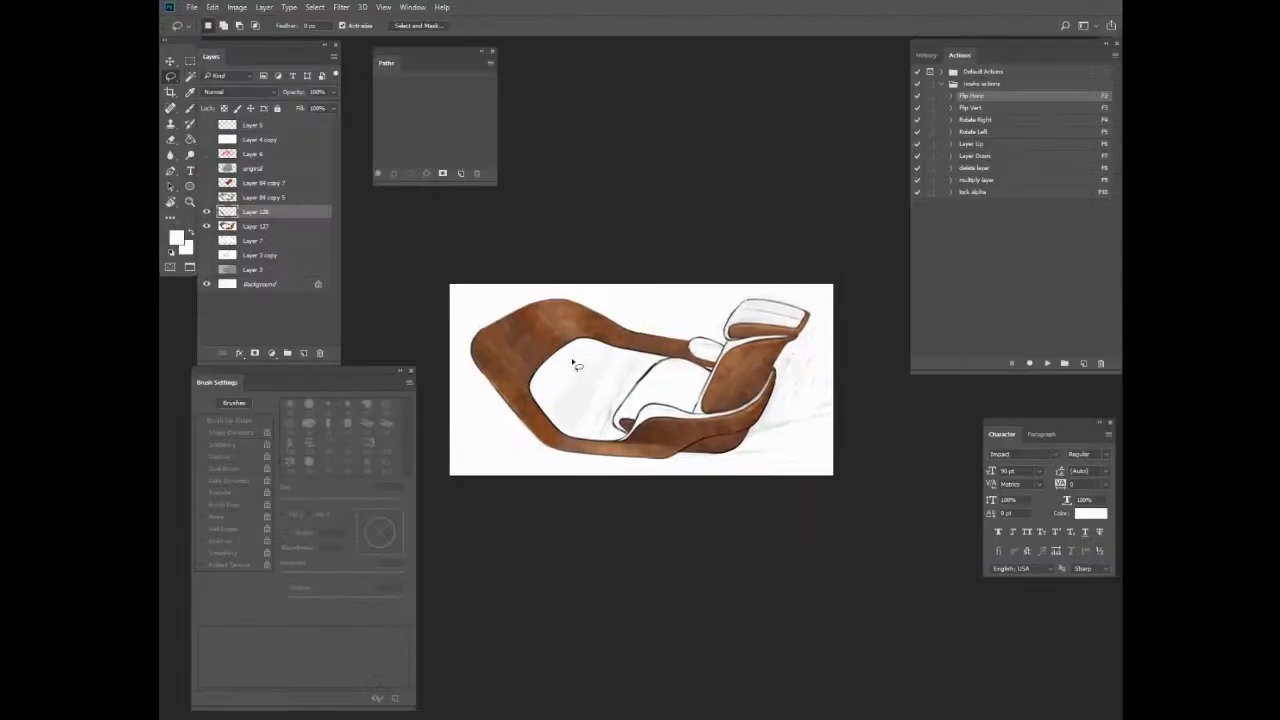
# Set the copied frame side to Multiply and adjust its color with Hue/Saturation.
pyautogui.press('F9')
pyautogui.hotkey('ctrl', 'u')
pyautogui.moveTo(289, 209); pyautogui.dragTo(314, 209)
pyautogui.press('Return')
# Soften the darkened frame side with a soft eraser so its shading blends into the surrounding wood.
pyautogui.press('e')
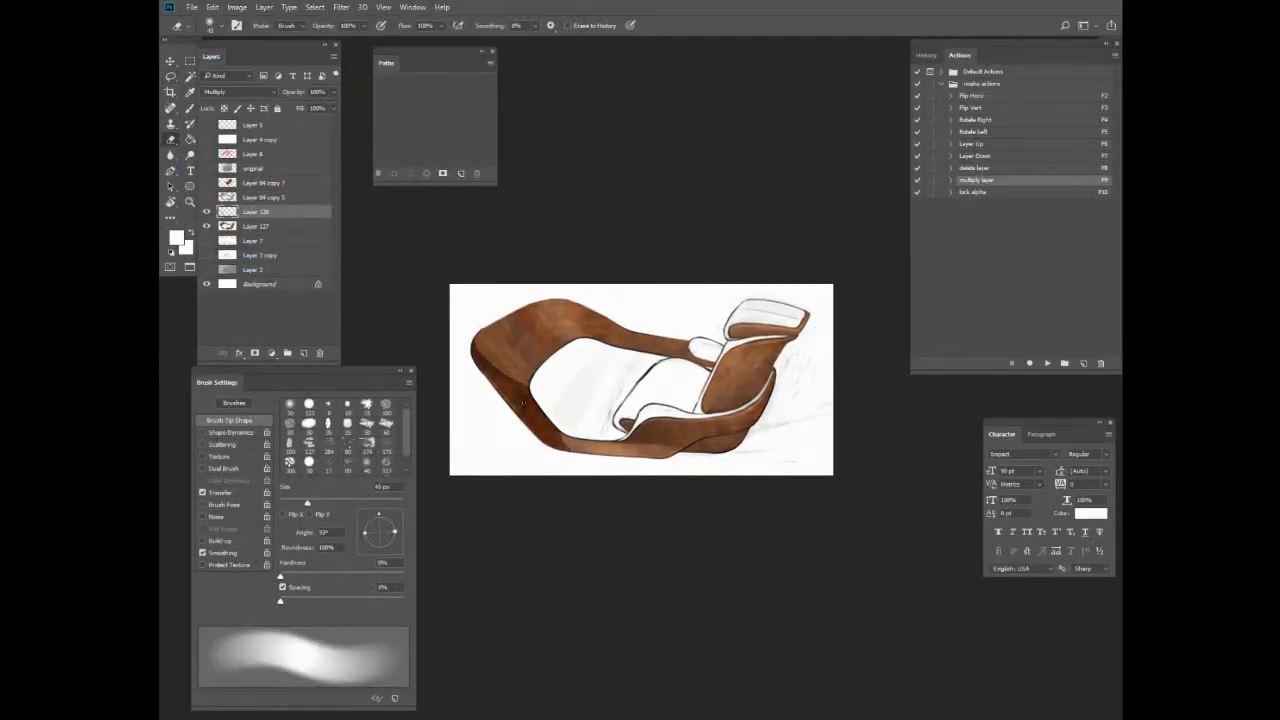
pyautogui.press(']')
pyautogui.press(']')
pyautogui.press(']')
pyautogui.press(']')
pyautogui.press(']')
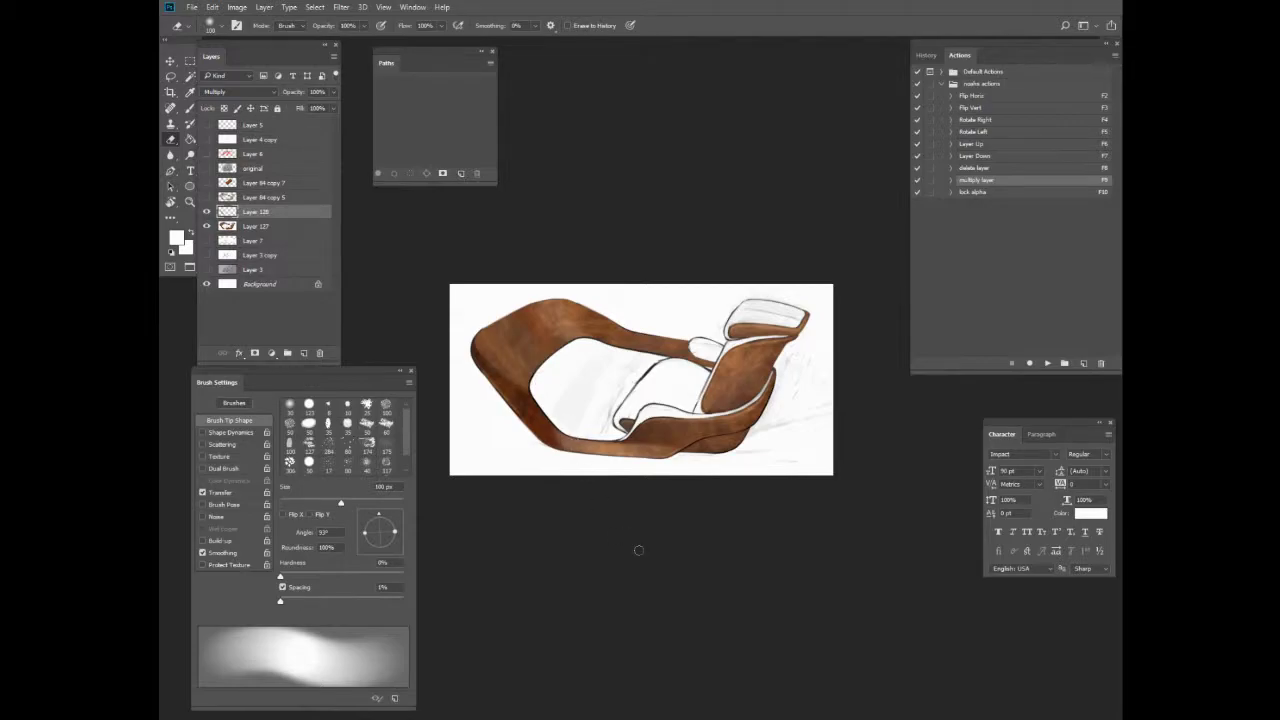
pyautogui.press('r')
pyautogui.moveTo(639, 550); pyautogui.dragTo(602, 230)
pyautogui.press('[')
pyautogui.press('[')
pyautogui.press('[')
pyautogui.press('[')
pyautogui.press('[')
pyautogui.scroll(5, 768, 345)
pyautogui.press('f')
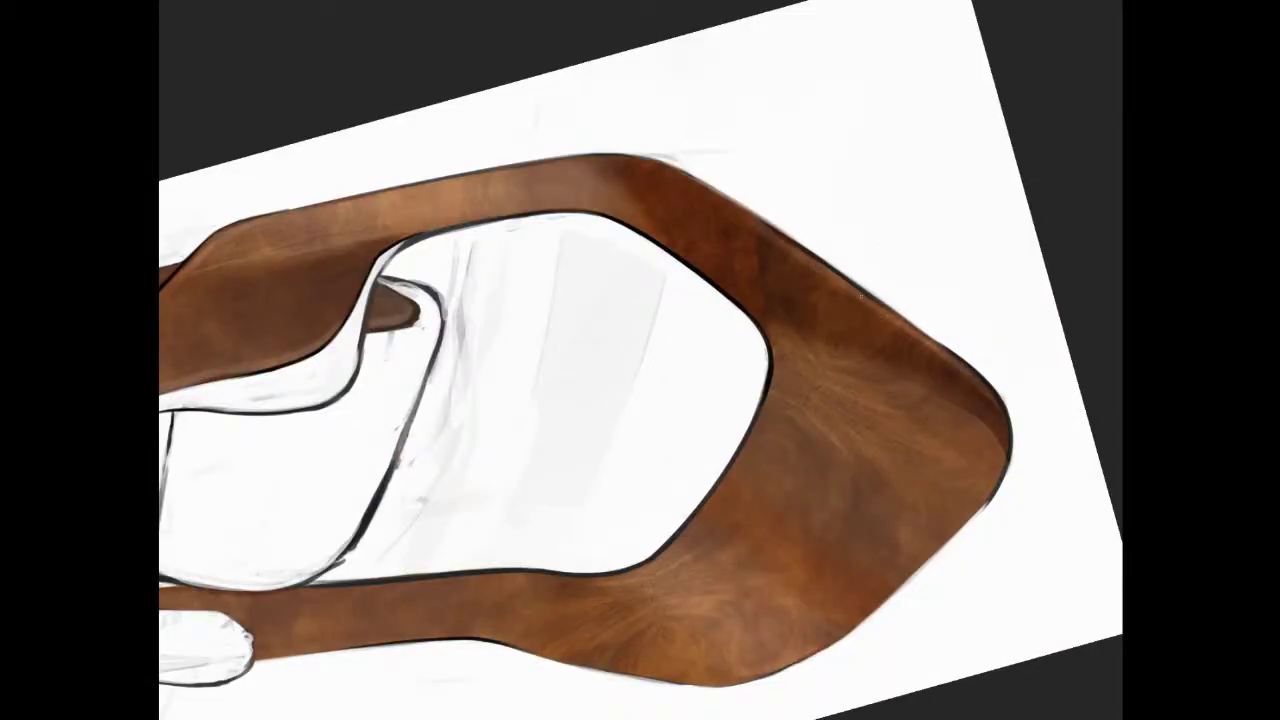
pyautogui.moveTo(861, 296); pyautogui.dragTo(680, 176)
pyautogui.scroll(-6, 1004, 700)
pyautogui.press('Escape')
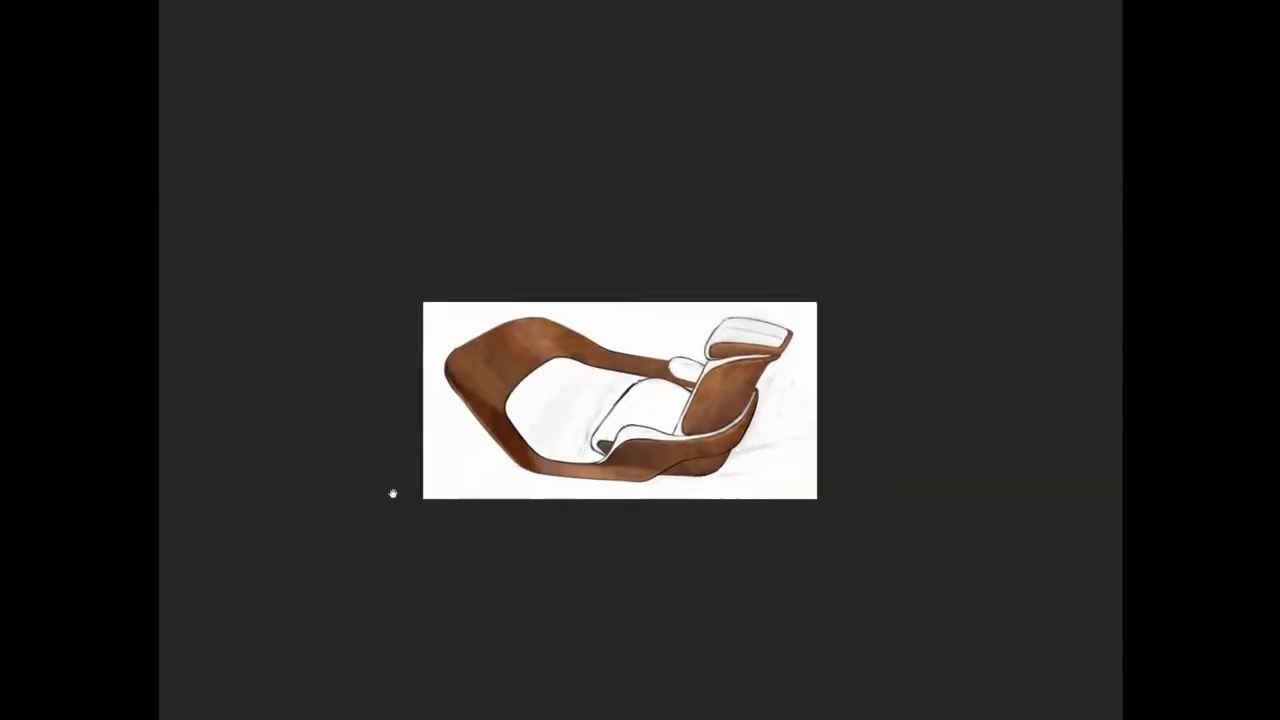
pyautogui.press('f')
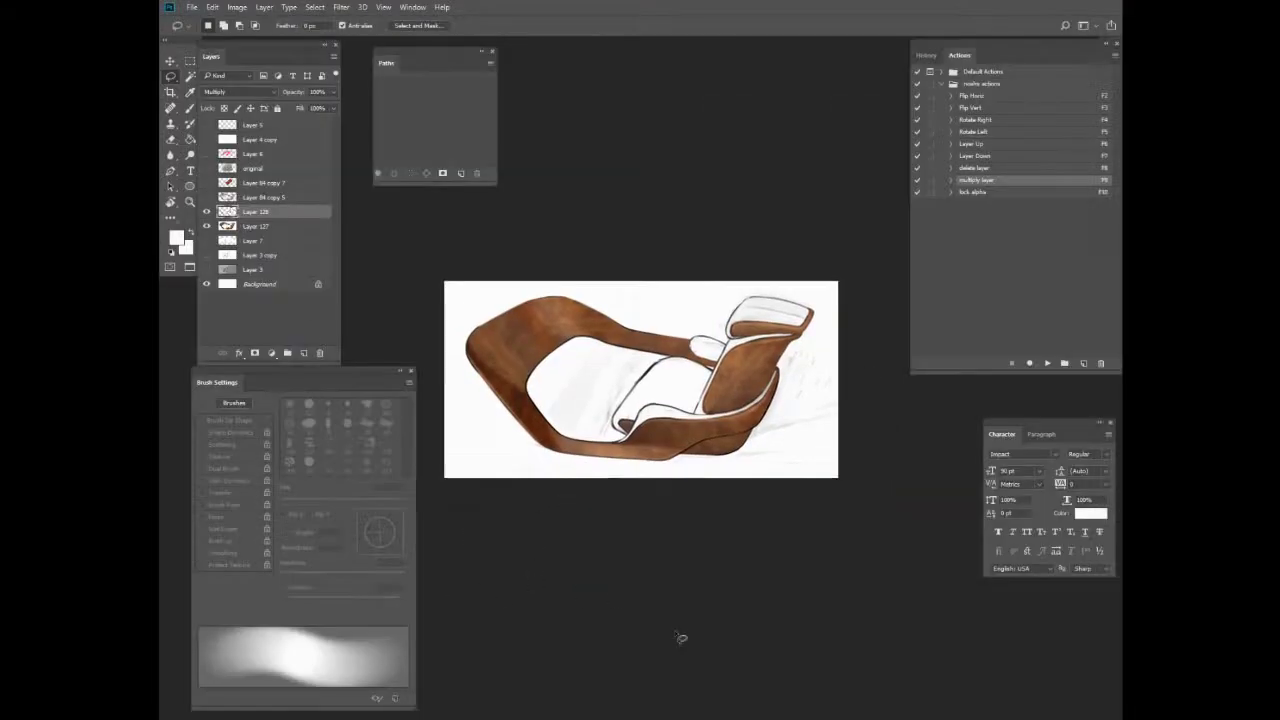
# Duplicate the merged chair layer, change the brush's blending mode and paint an orange glow on the front panel's upper curve.
pyautogui.scroll(5, 734, 543)
pyautogui.press('Return')
pyautogui.press('b')
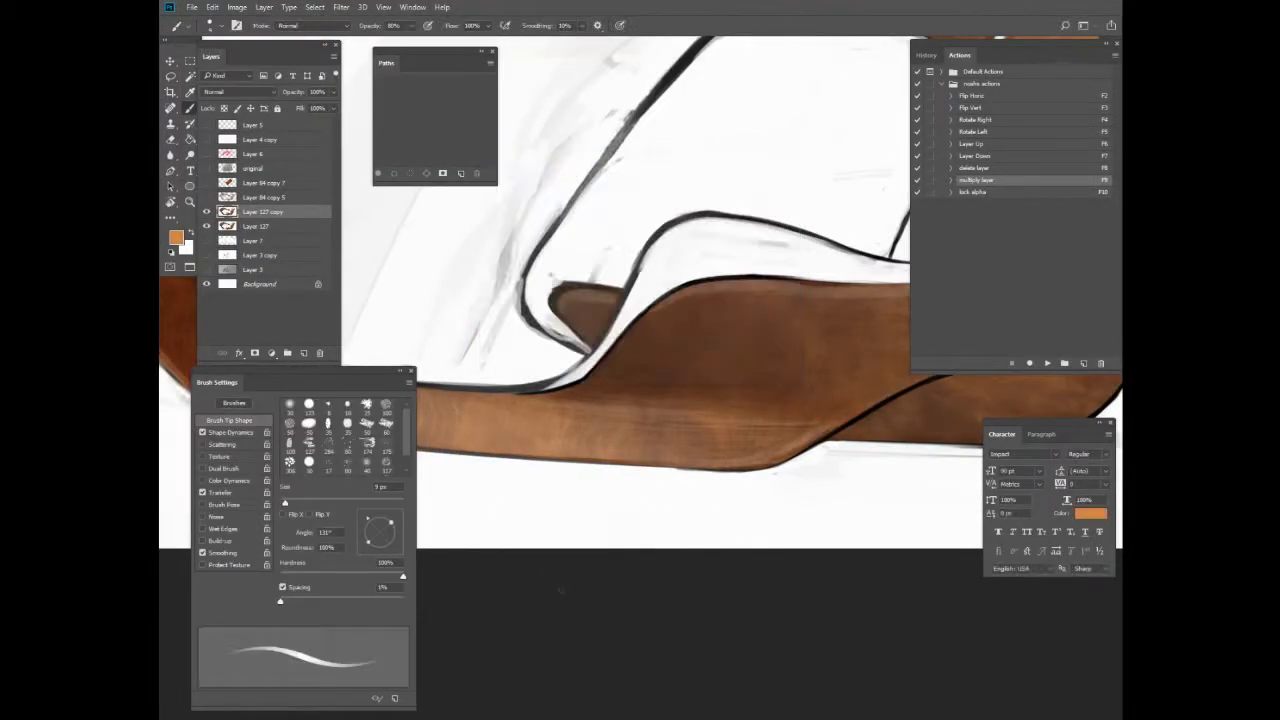
pyautogui.click(290, 25)
pyautogui.click(300, 100)
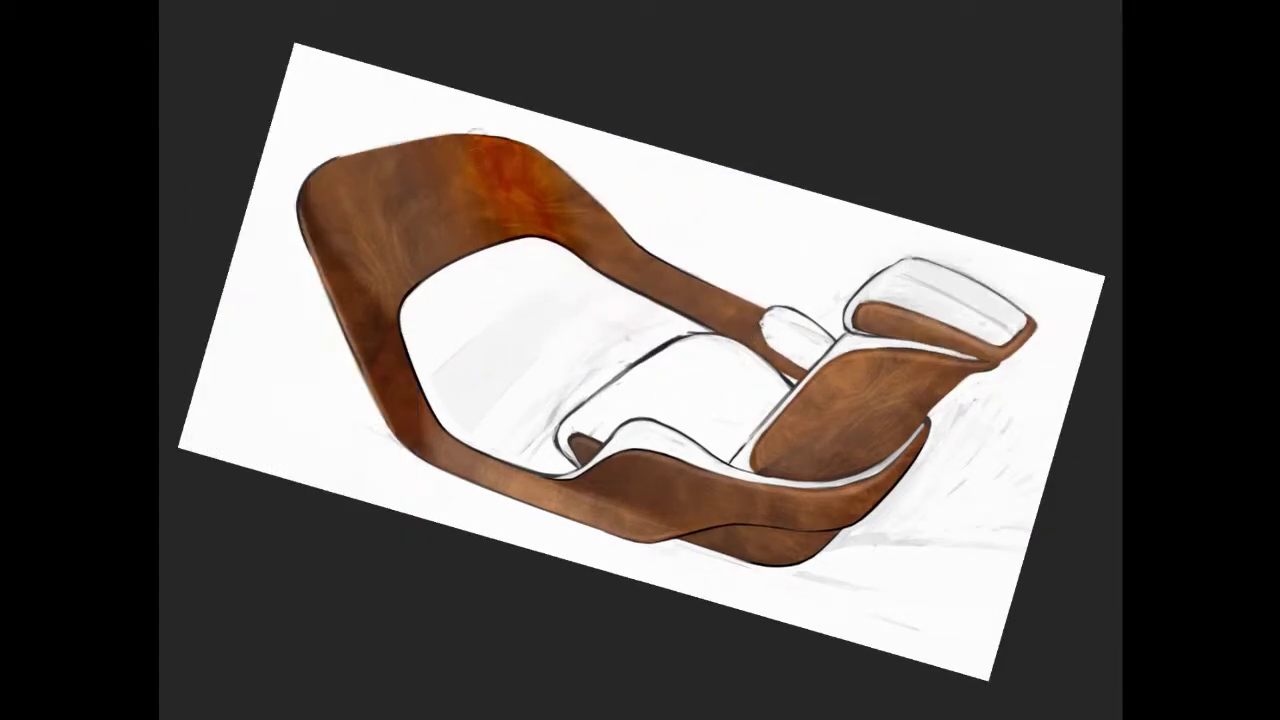
pyautogui.moveTo(476, 131); pyautogui.dragTo(555, 252)
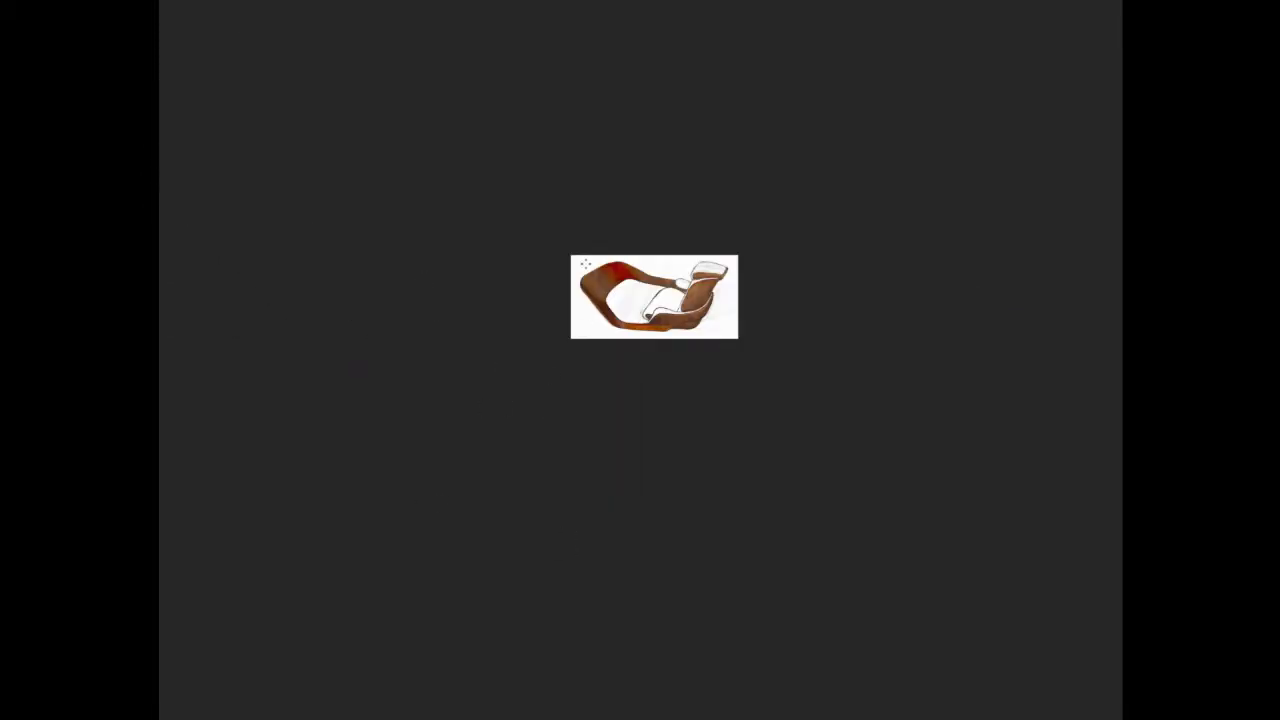
# Change the painted layer's blend mode and brush warm light and shade over the backrest and seat shell.
pyautogui.click(215, 92)
pyautogui.click(218, 181)
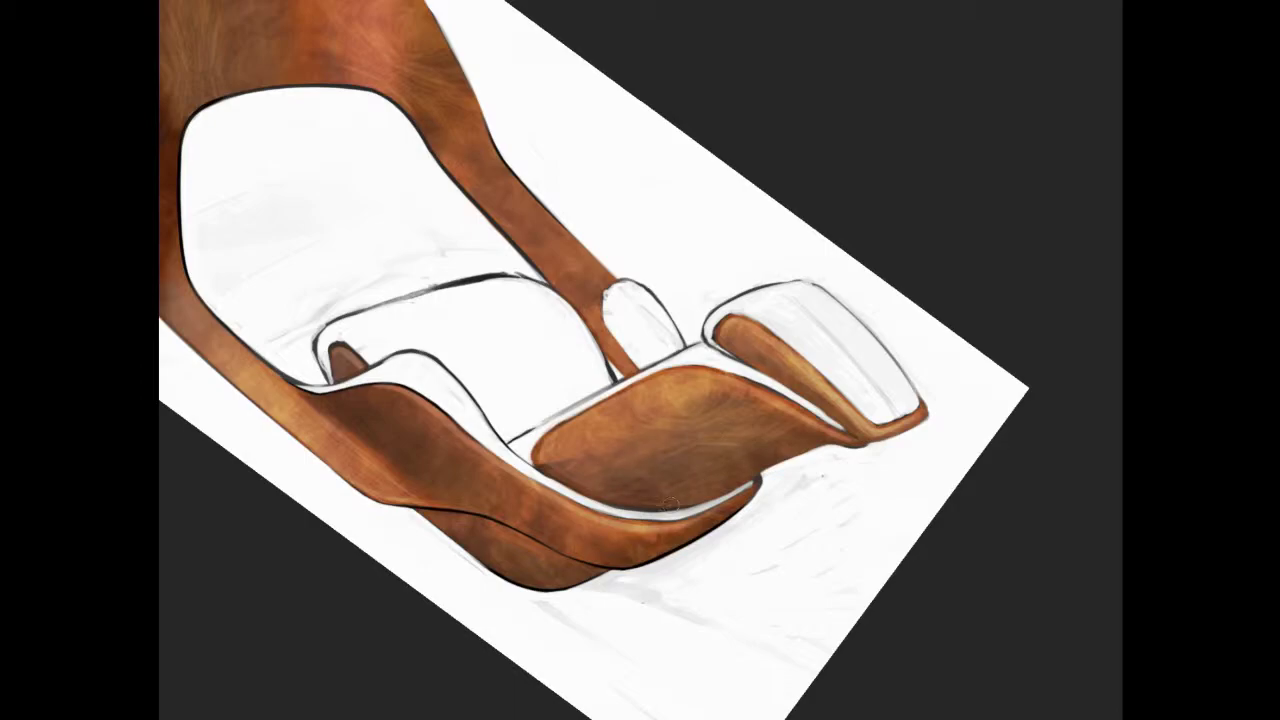
pyautogui.moveTo(669, 505); pyautogui.dragTo(486, 545)
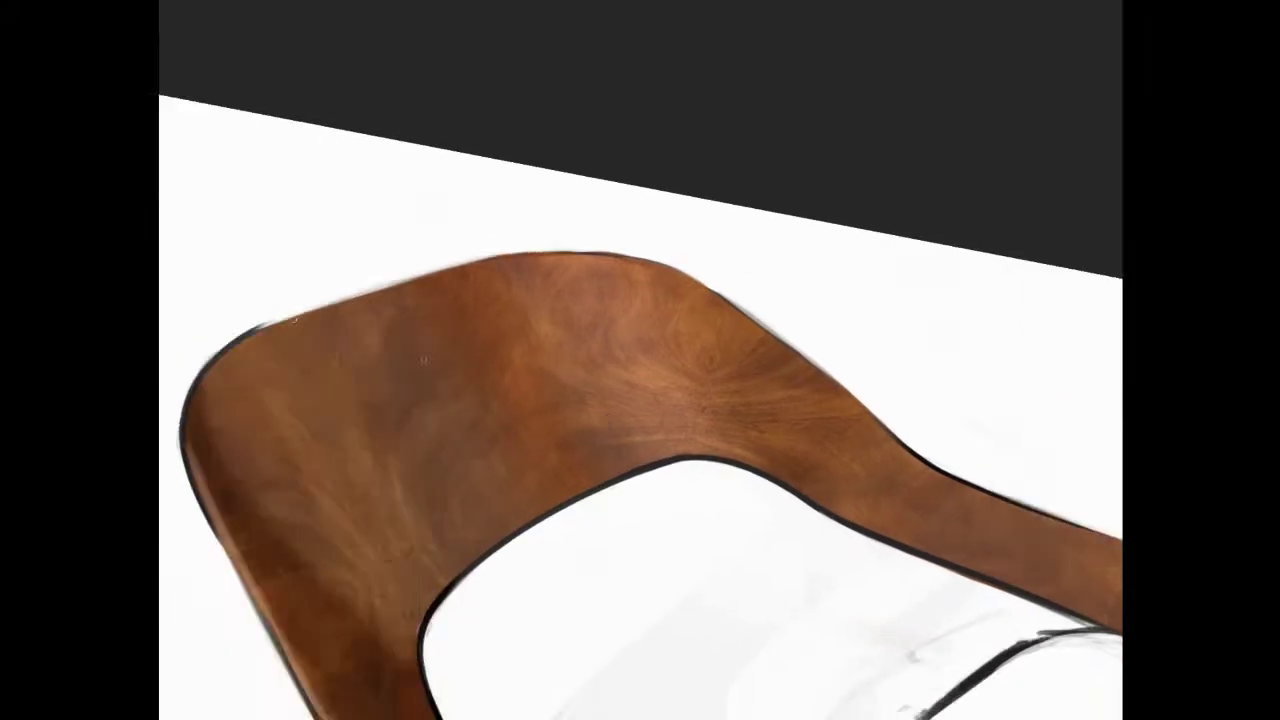
# Outline the front panel's upper curve toward the rear arm with a dark stroke and transform it to fit the edge.
pyautogui.moveTo(394, 290); pyautogui.dragTo(846, 384)
pyautogui.hotkey('ctrl', 't')
pyautogui.moveTo(850, 388); pyautogui.dragTo(849, 391)
pyautogui.press('Return')
pyautogui.press('r')
pyautogui.moveTo(691, 651); pyautogui.dragTo(883, 574)
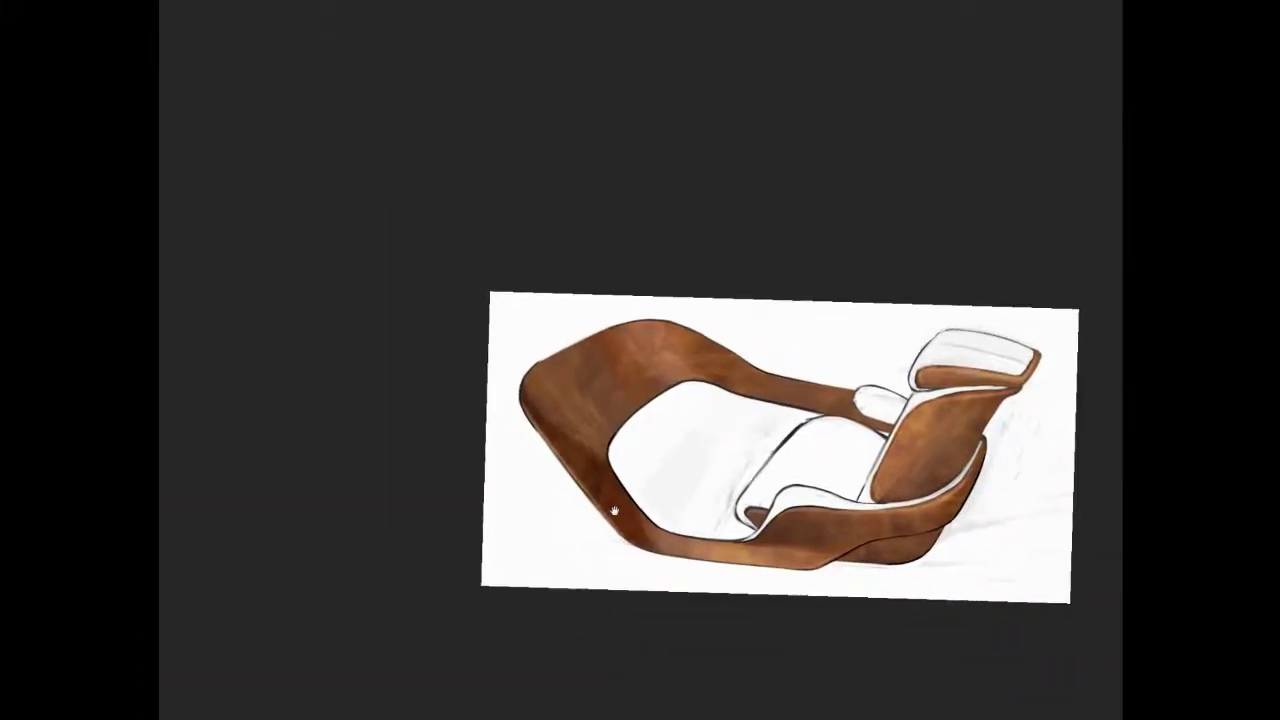
# Outline the straight upper edge of the front panel with a dark stroke, duplicate it and transform it into place.
pyautogui.press('r')
pyautogui.moveTo(614, 511)
pyautogui.mouseDown()
pyautogui.moveTo(546, 363)
pyautogui.moveTo(660, 350)
pyautogui.mouseUp()
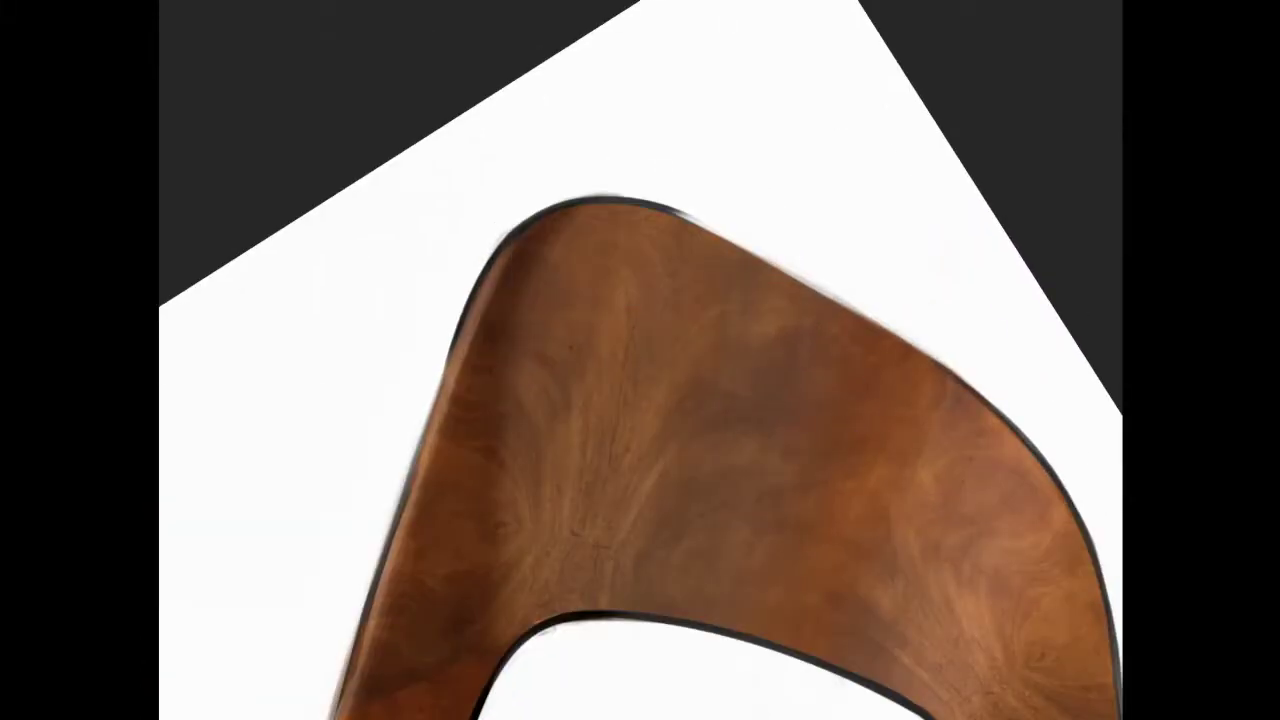
pyautogui.moveTo(648, 202); pyautogui.dragTo(976, 391)
pyautogui.hotkey('ctrl', 'j')
pyautogui.hotkey('ctrl', 't')
pyautogui.press('Return')
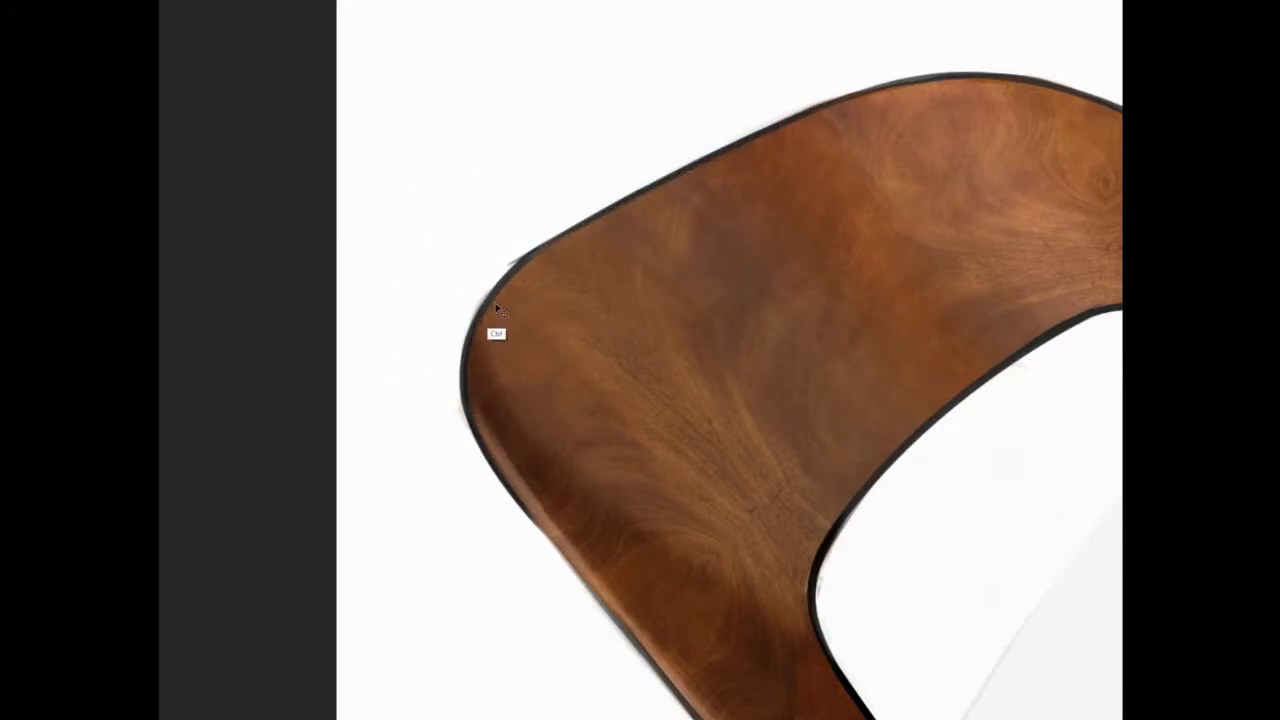
pyautogui.hotkey('ctrl', '-')
pyautogui.hotkey('ctrl', '-')
pyautogui.hotkey('ctrl', '-')
pyautogui.hotkey('ctrl', '-')
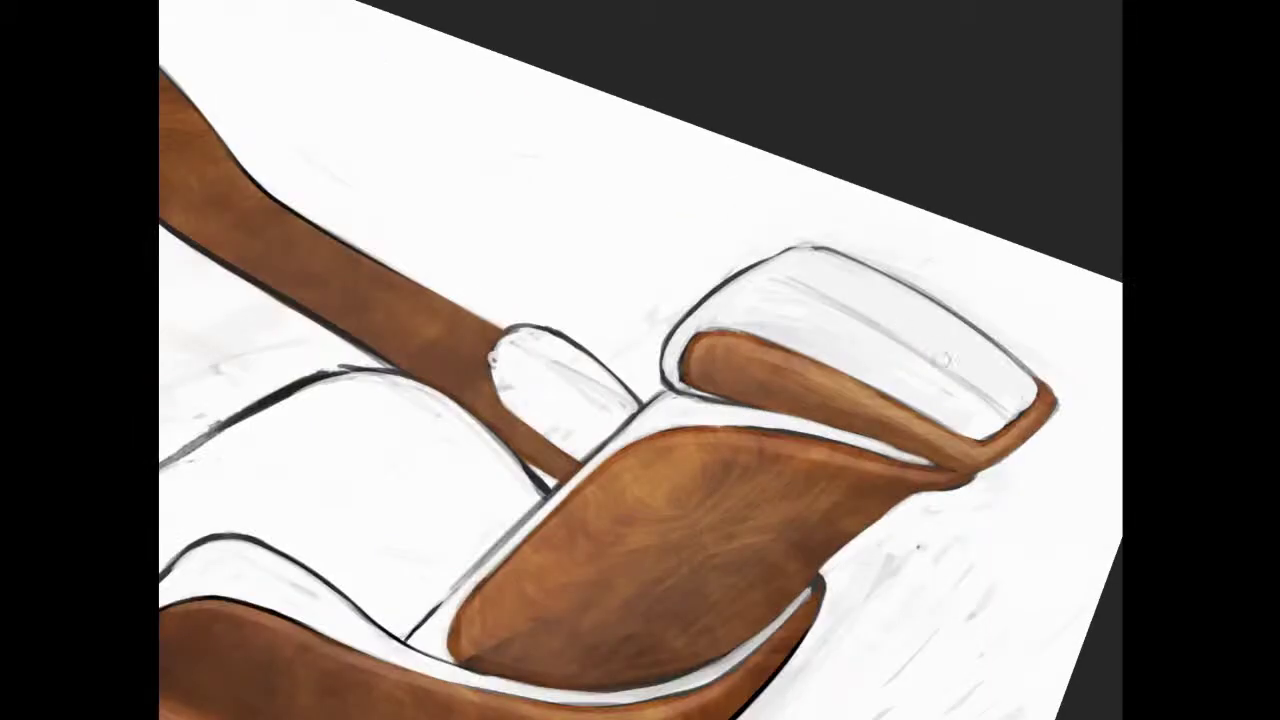
# Draw red contour lines on the headrest, seat cushion and armrest, and turn the cushion and armrest lines gray with Hue/Saturation.
pyautogui.moveTo(809, 286); pyautogui.dragTo(986, 391)
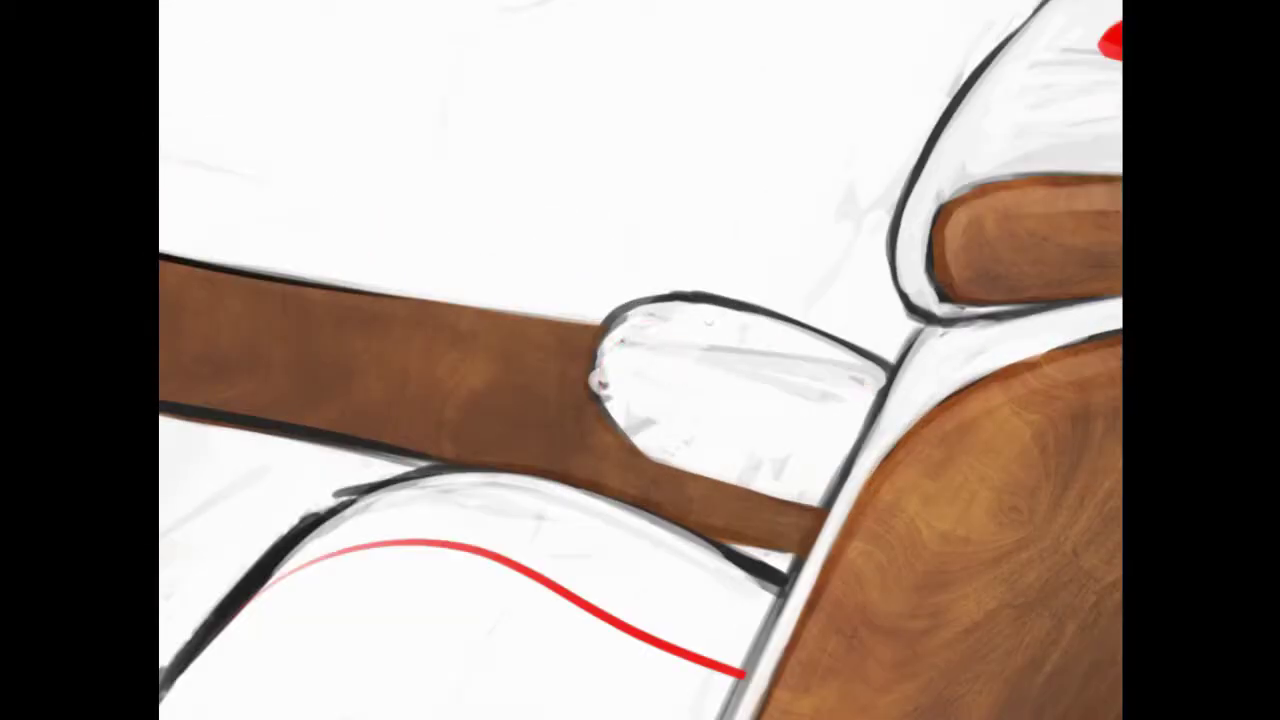
pyautogui.moveTo(860, 400); pyautogui.dragTo(594, 371)
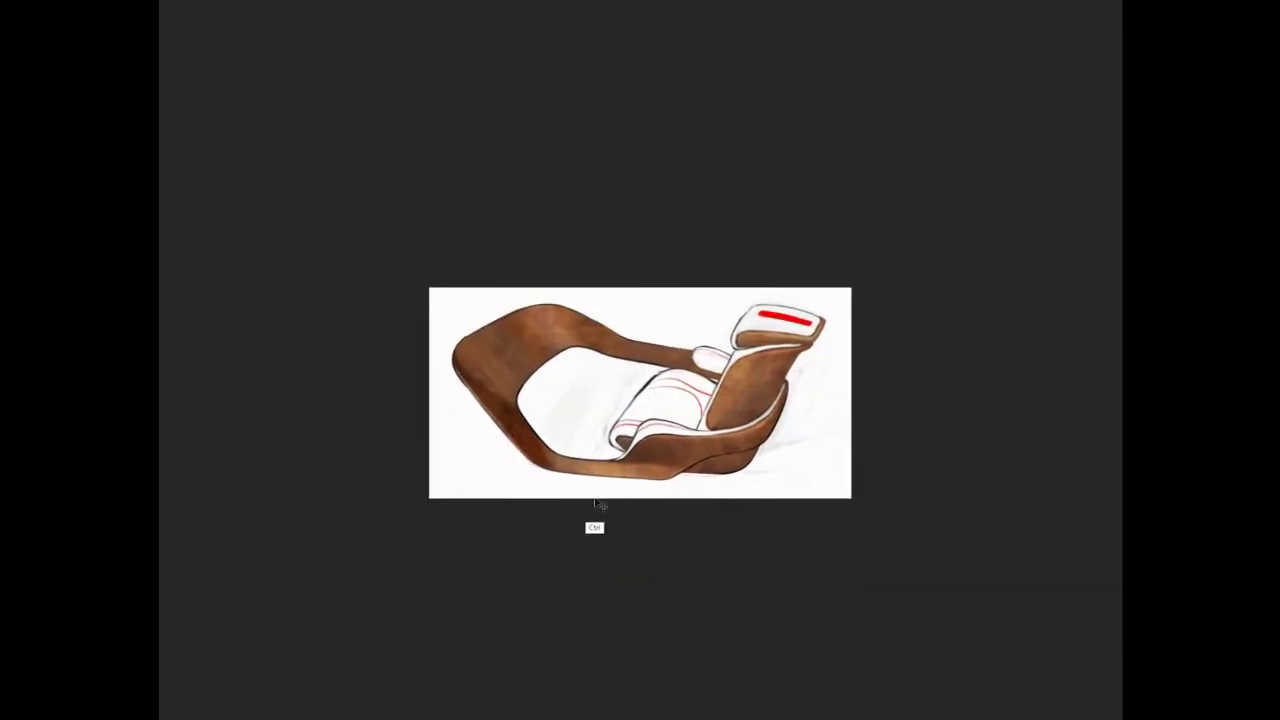
pyautogui.hotkey('ctrl', 'u')
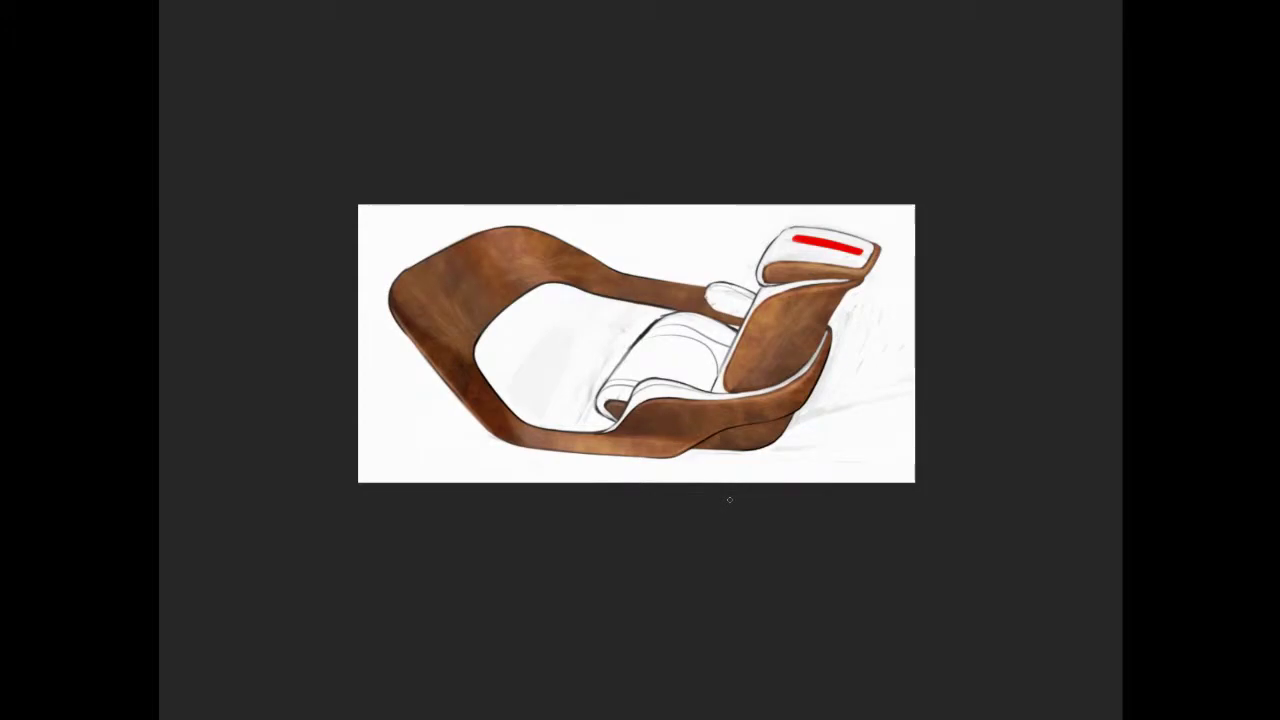
# Clean up the armrest's contour and the rough dark edge along the front of the seat cushion.
pyautogui.scroll(5, 650, 283)
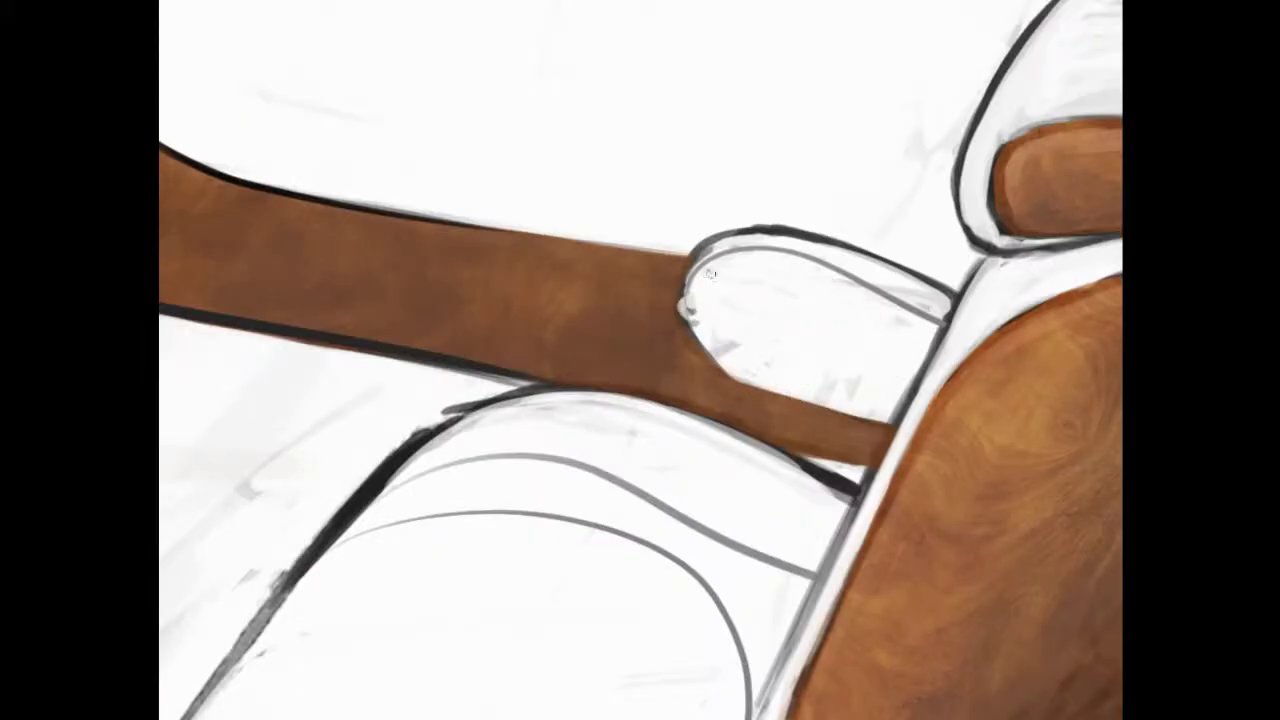
pyautogui.scroll(2, 640, 300)
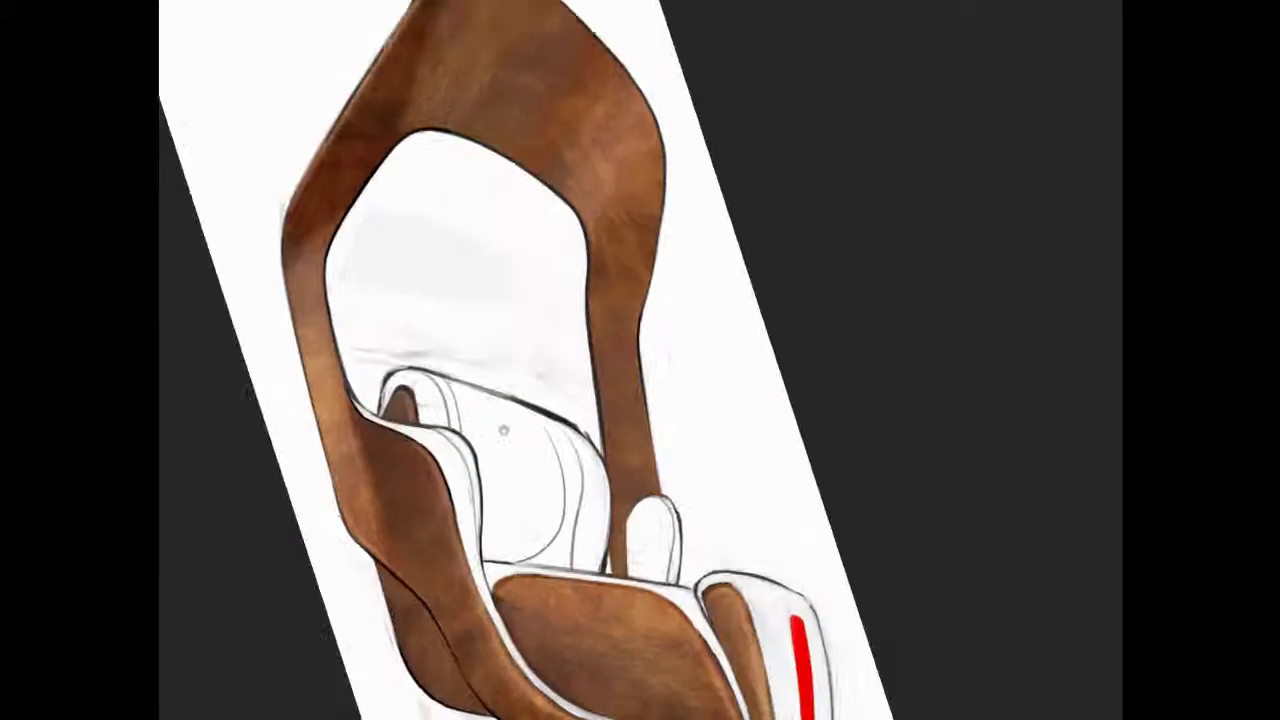
pyautogui.scroll(5, 640, 360)
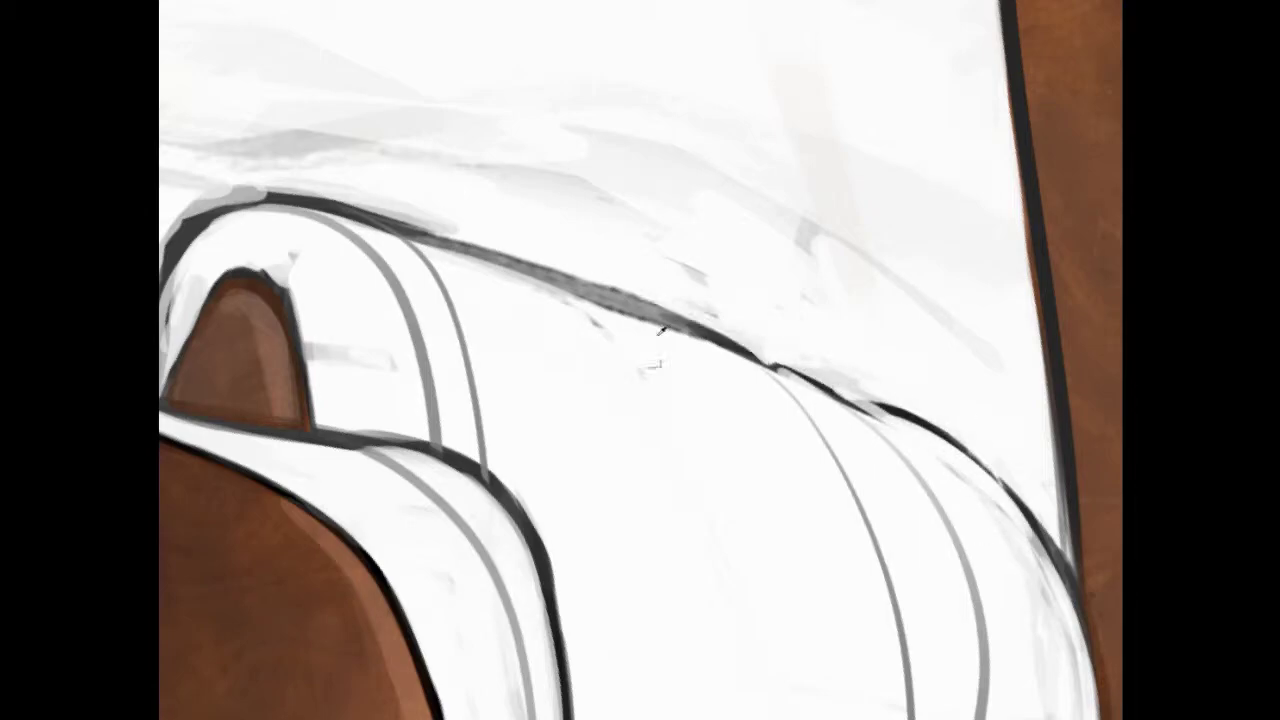
pyautogui.hotkey('ctrl', '-')
pyautogui.hotkey('ctrl', '0')
pyautogui.moveTo(614, 323); pyautogui.dragTo(760, 520)
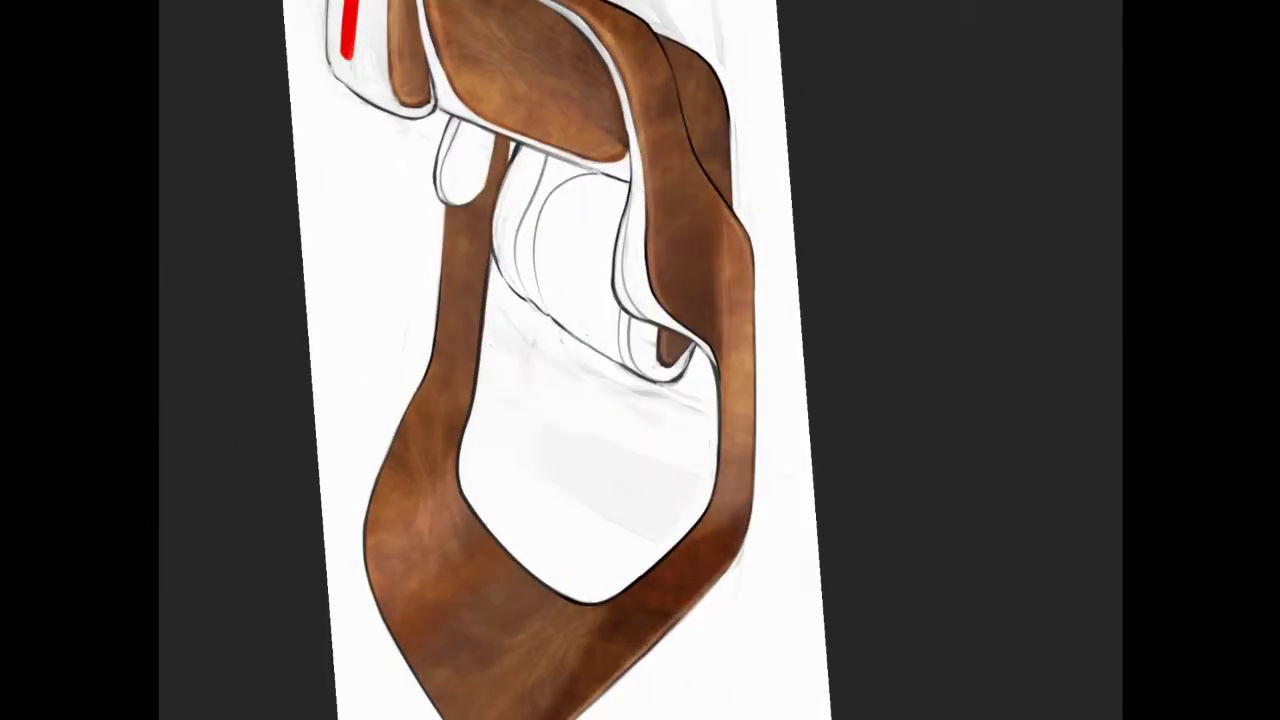
# Touch up the dark outlines where the armrest and headrest meet the backrest's white rim.
pyautogui.scroll(5, 640, 360)
pyautogui.hotkey('ctrl', '0')
pyautogui.scroll(5, 640, 360)
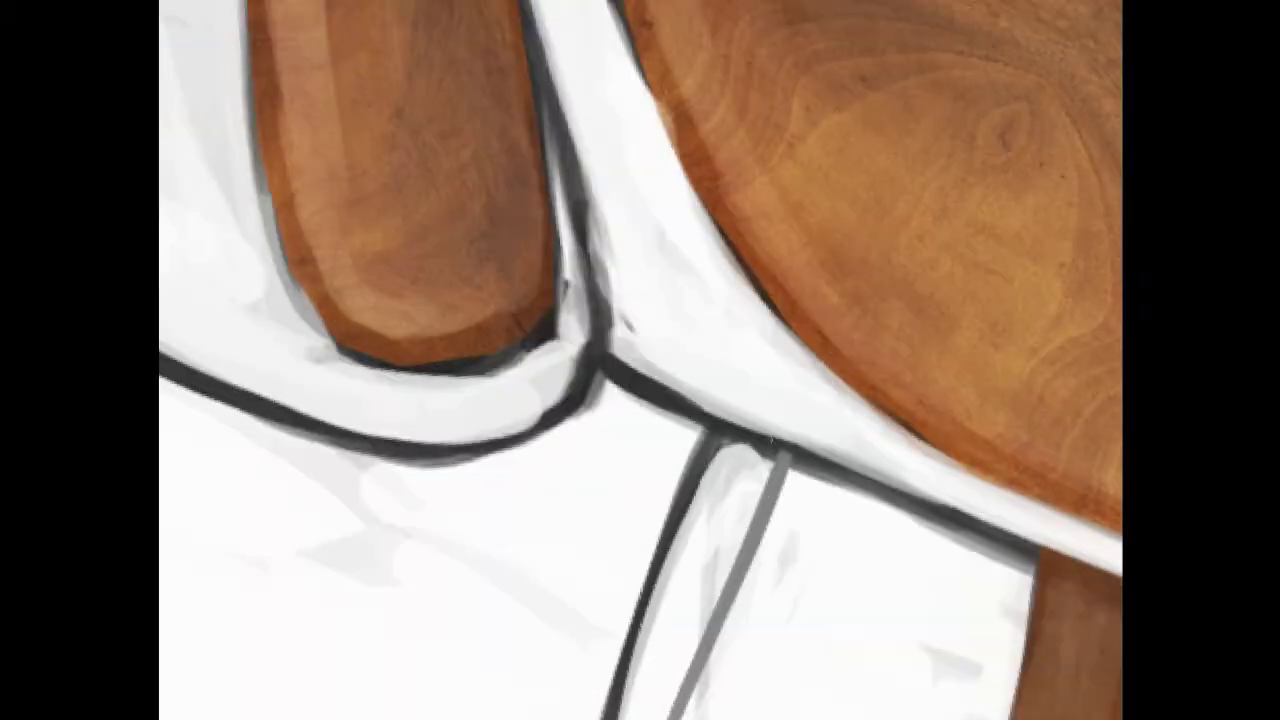
pyautogui.scroll(-4, 660, 401)
pyautogui.moveTo(660, 401); pyautogui.dragTo(751, 346)
pyautogui.scroll(5, 751, 346)
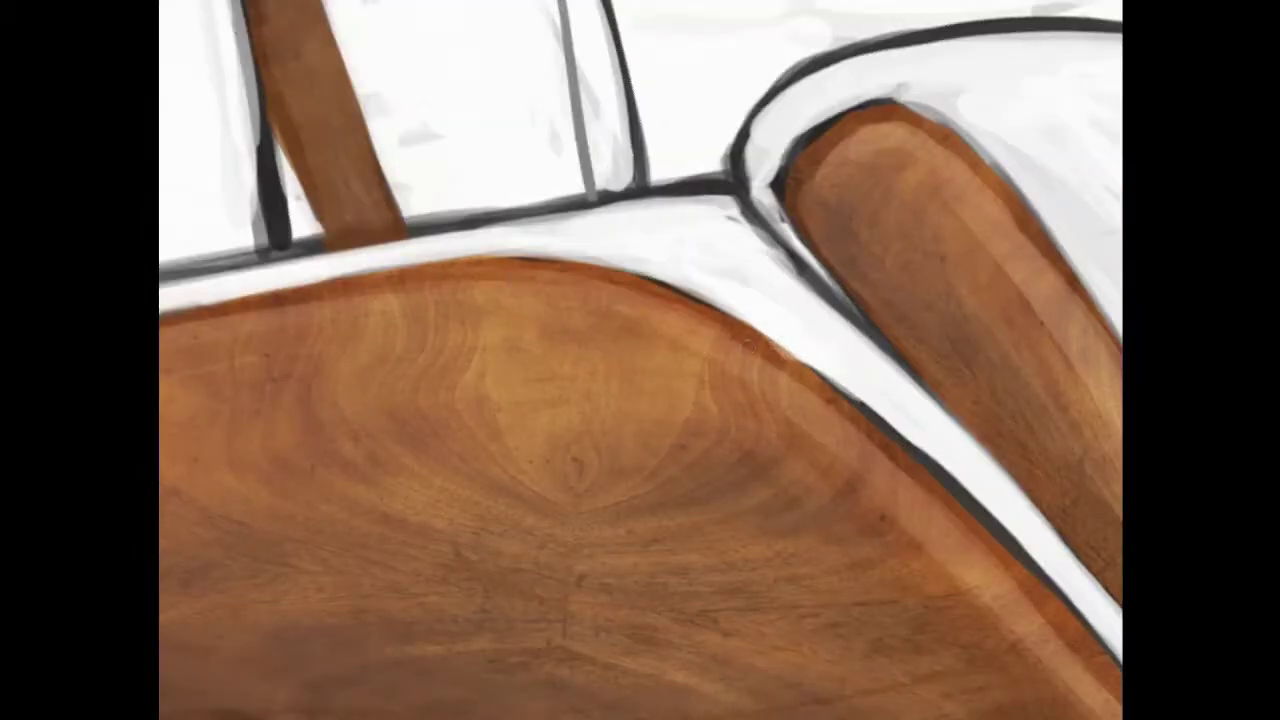